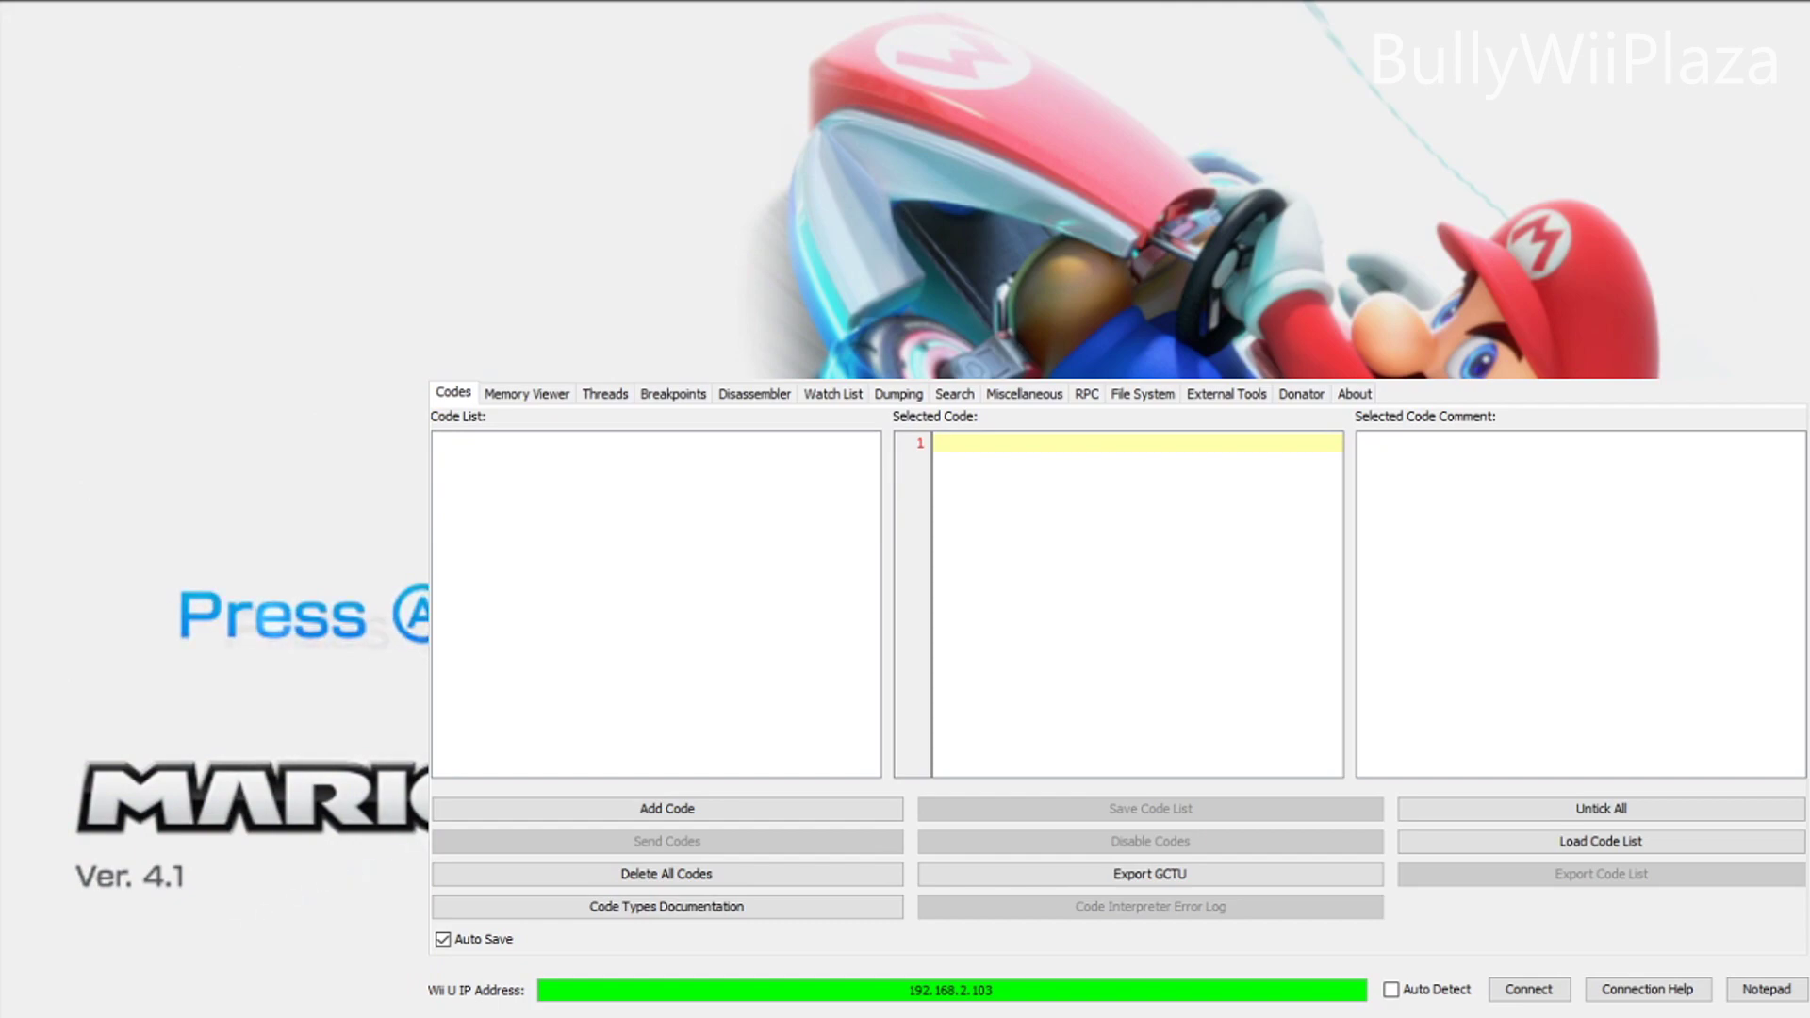
# Step: Connect to the Wii U console and deactivate the Execute Assembly code
pyautogui.click(1518, 996)
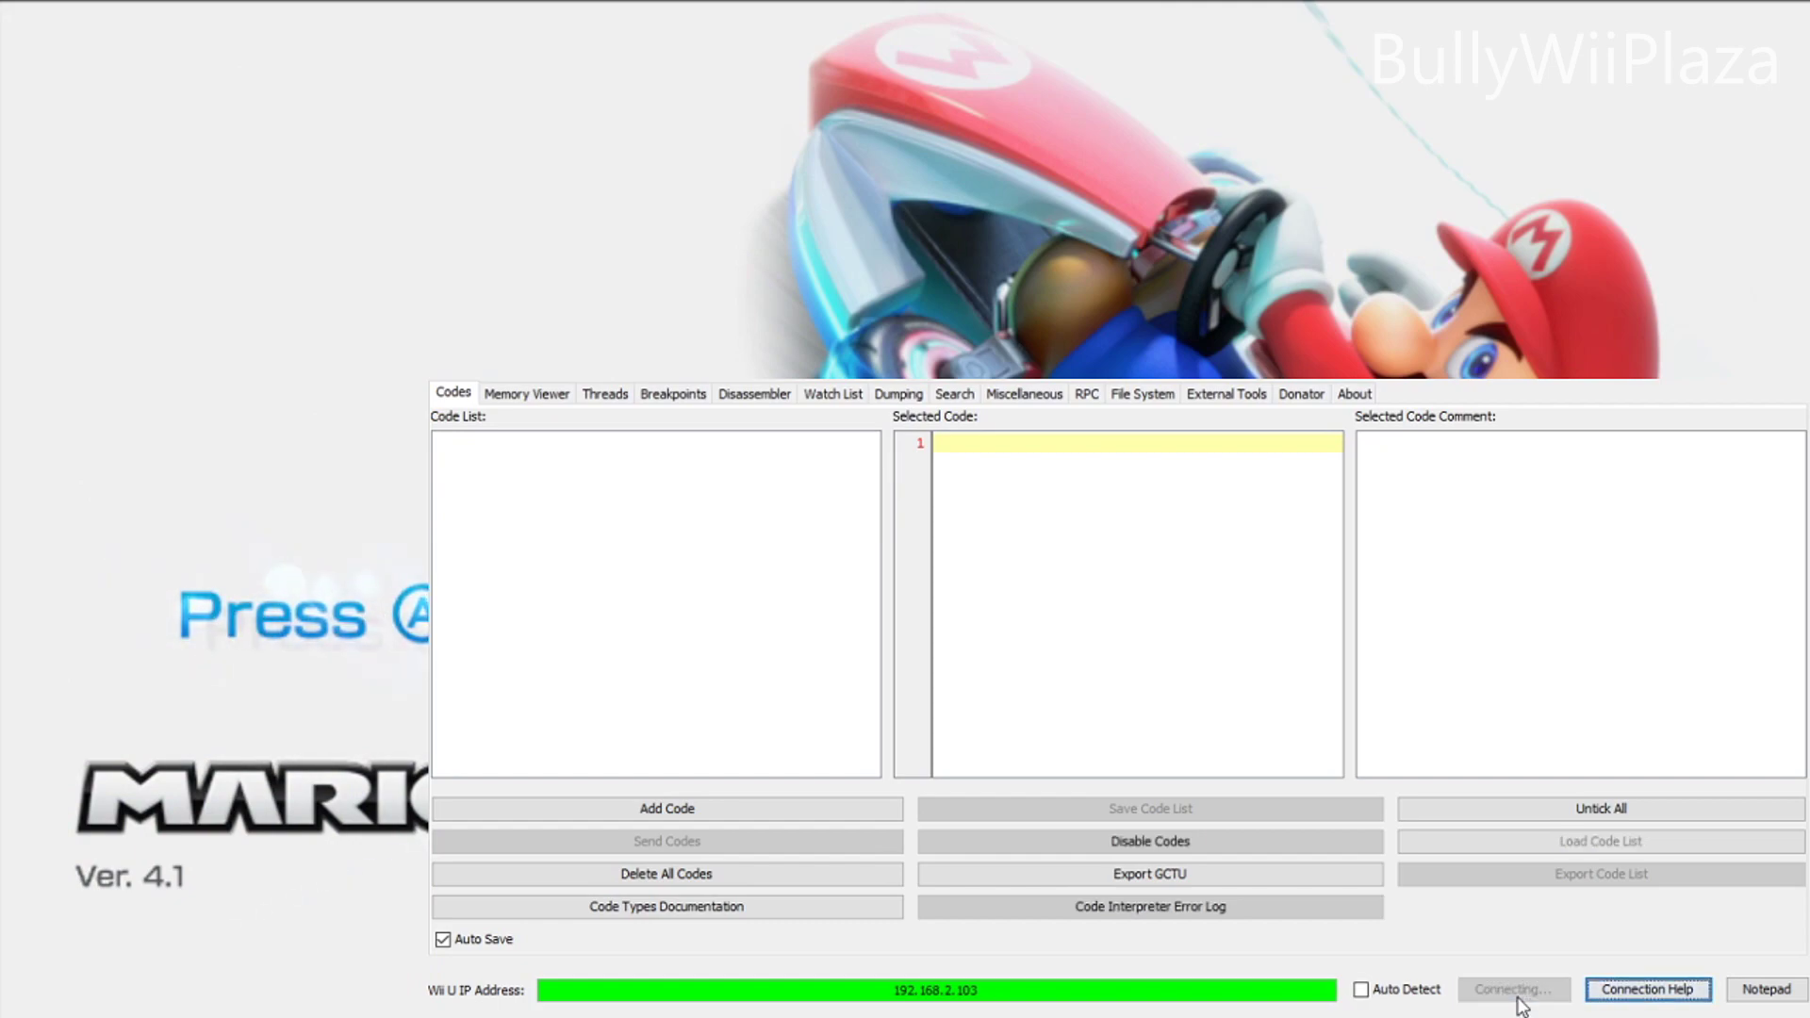
pyautogui.moveTo(876, 476); pyautogui.dragTo(881, 752)
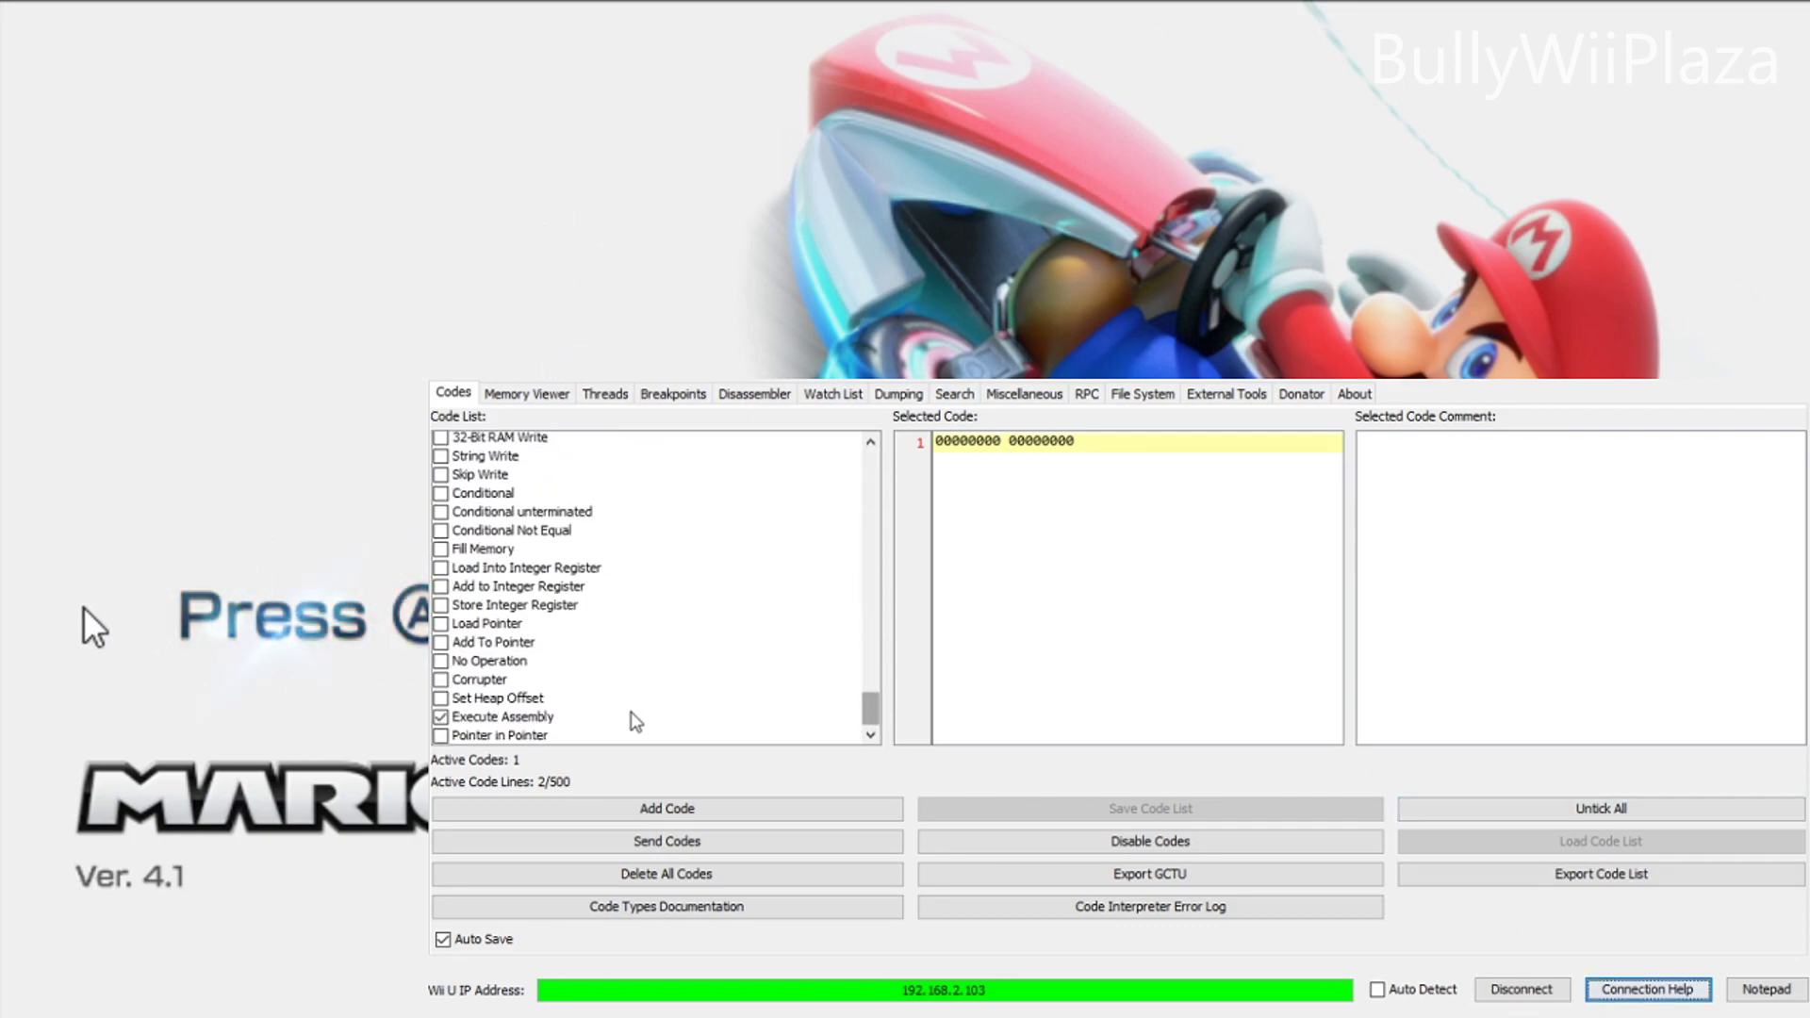
pyautogui.click(439, 717)
# Step: Activate and send the 8-Bit RAM Write code, and examine its target address 10100009 in the memory viewer
pyautogui.scroll(3, 532, 686)
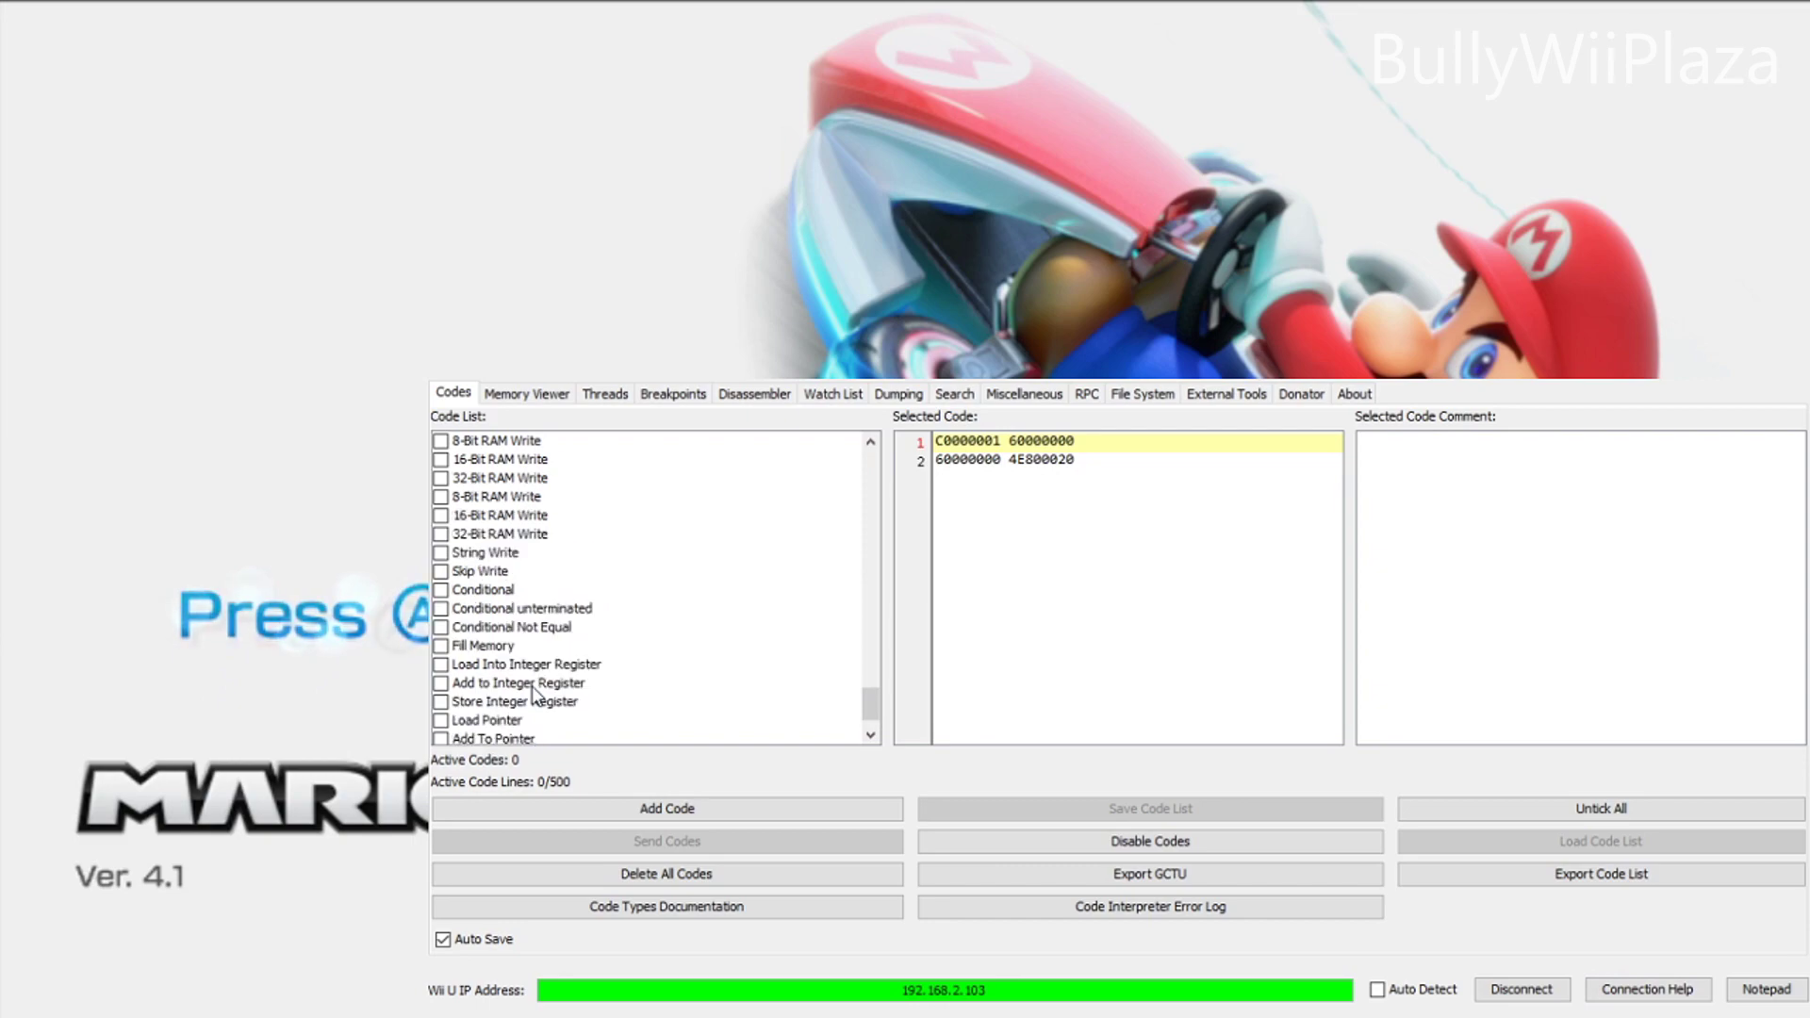
pyautogui.click(474, 556)
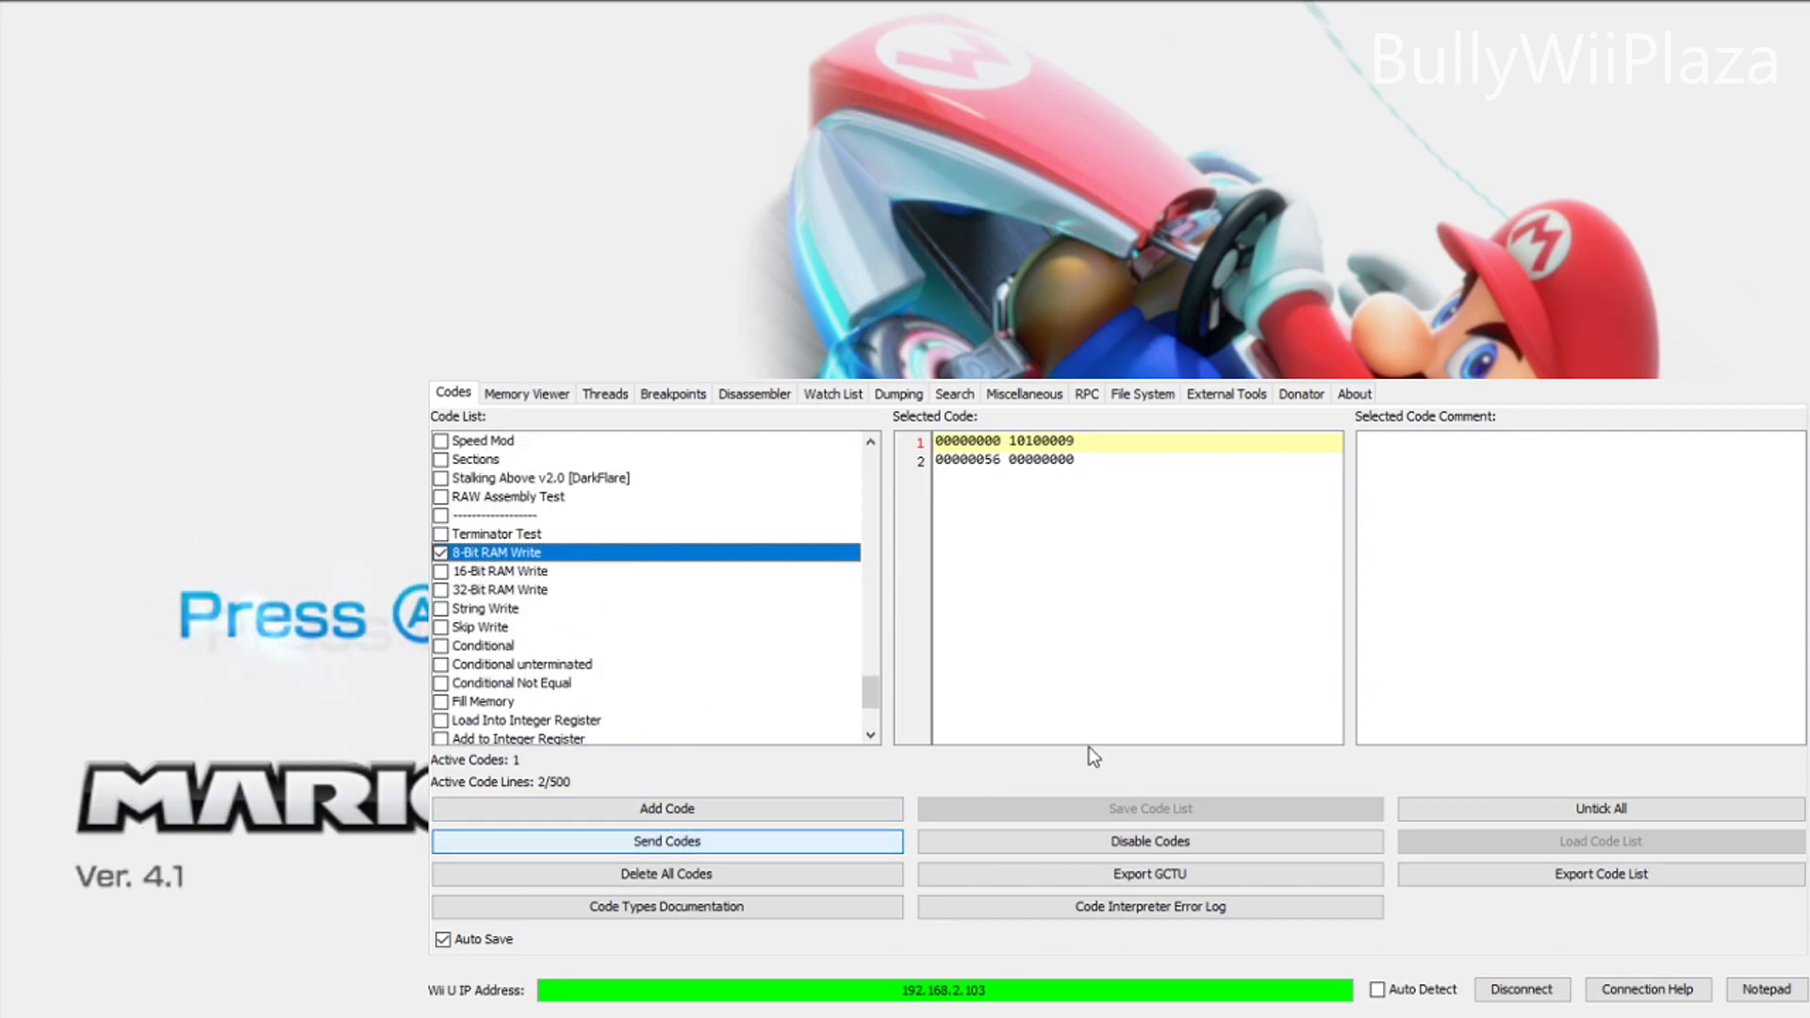
pyautogui.moveTo(1076, 442); pyautogui.dragTo(1016, 449)
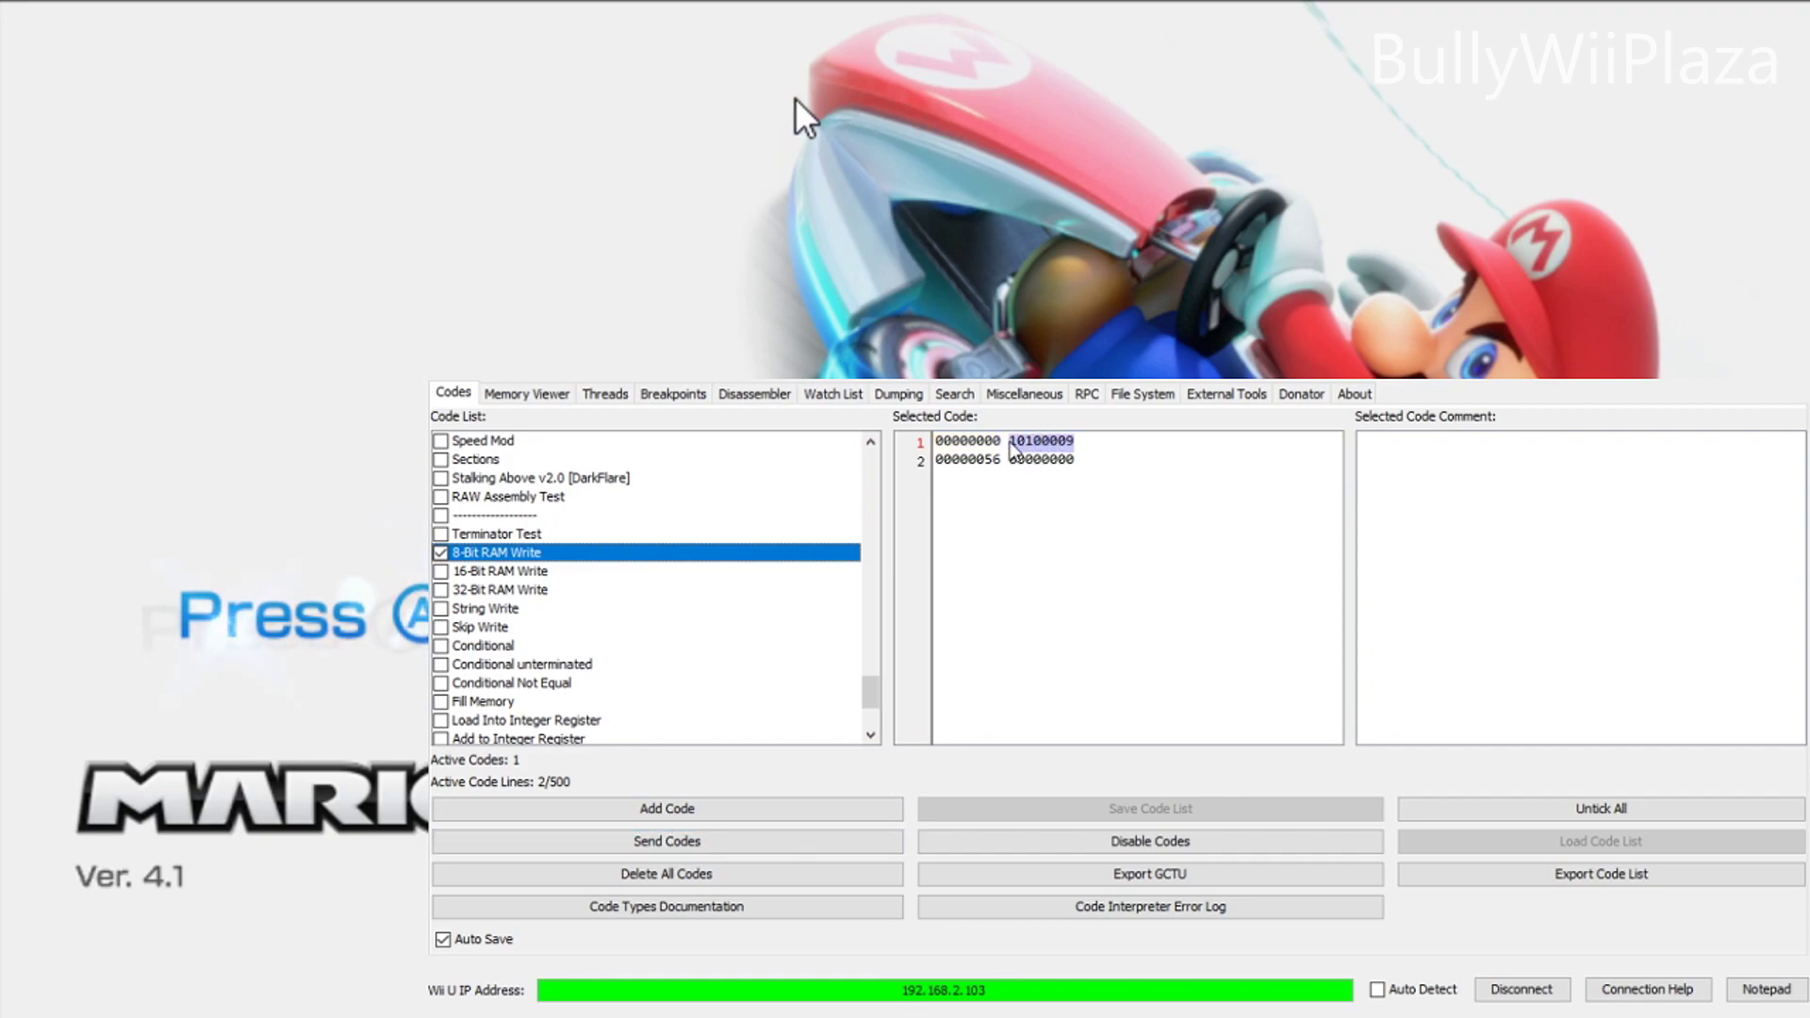
pyautogui.rightClick(1013, 450)
pyautogui.click(1036, 550)
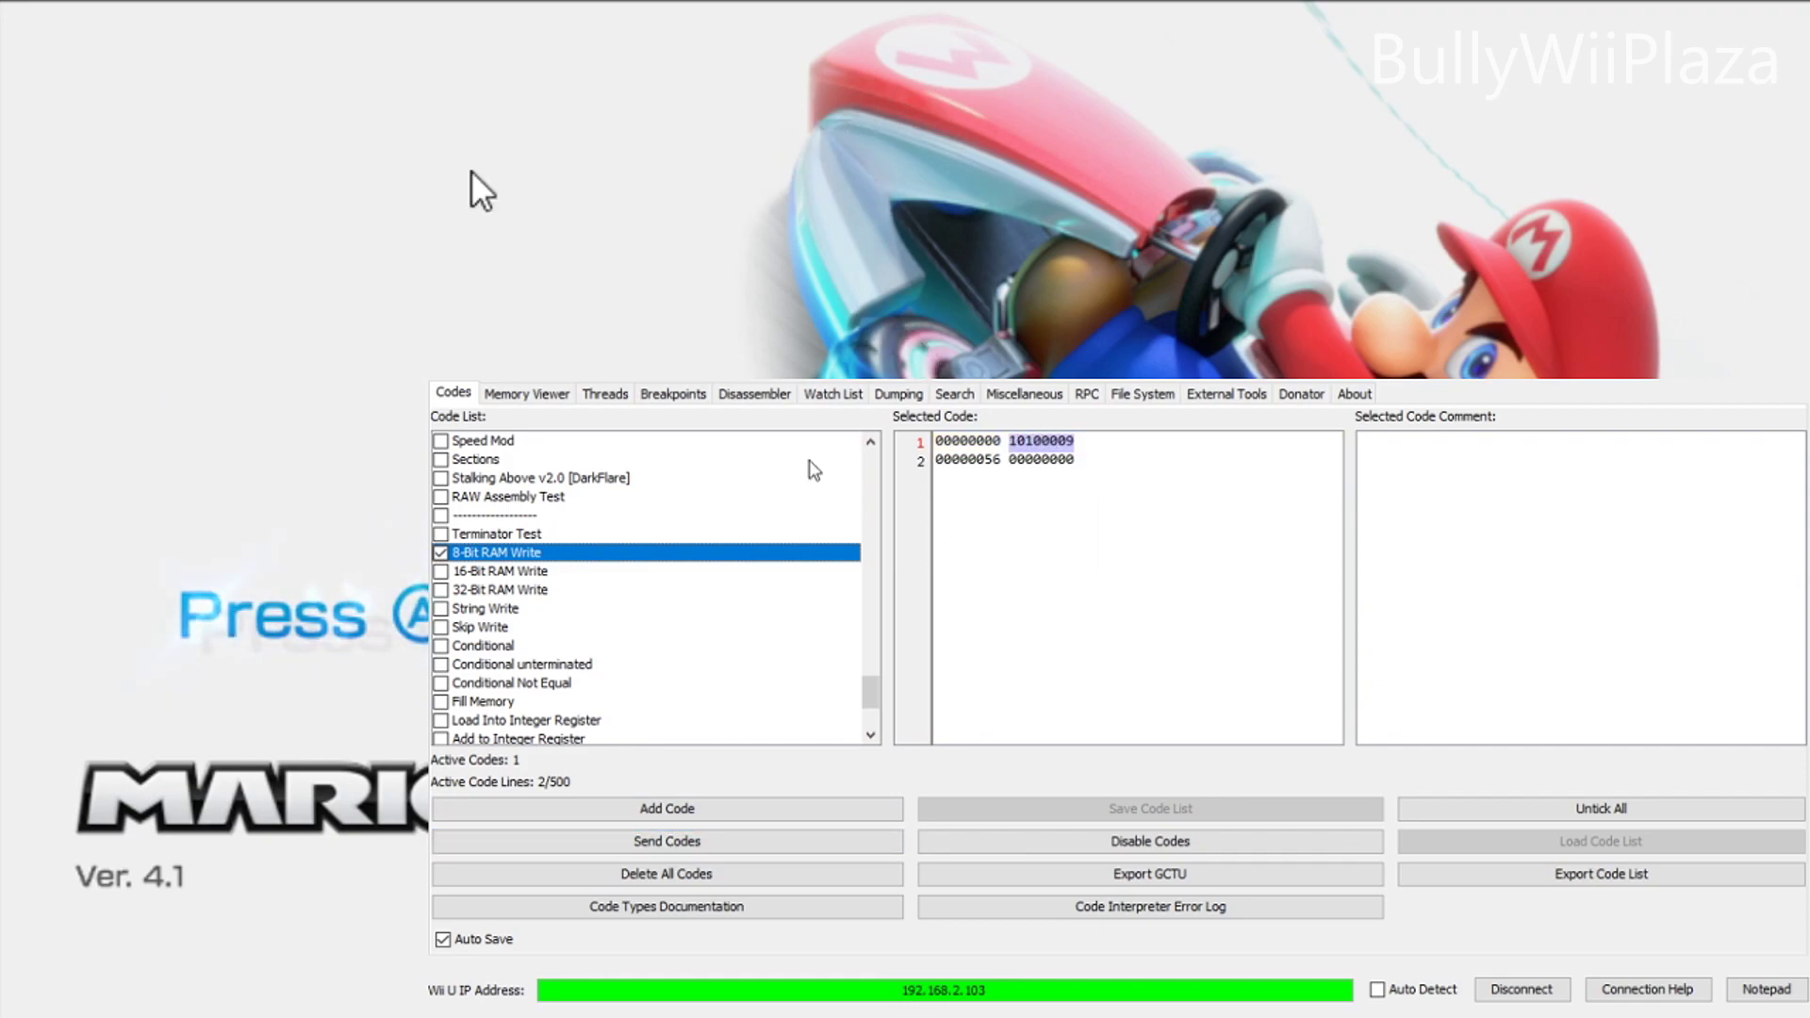
pyautogui.click(537, 392)
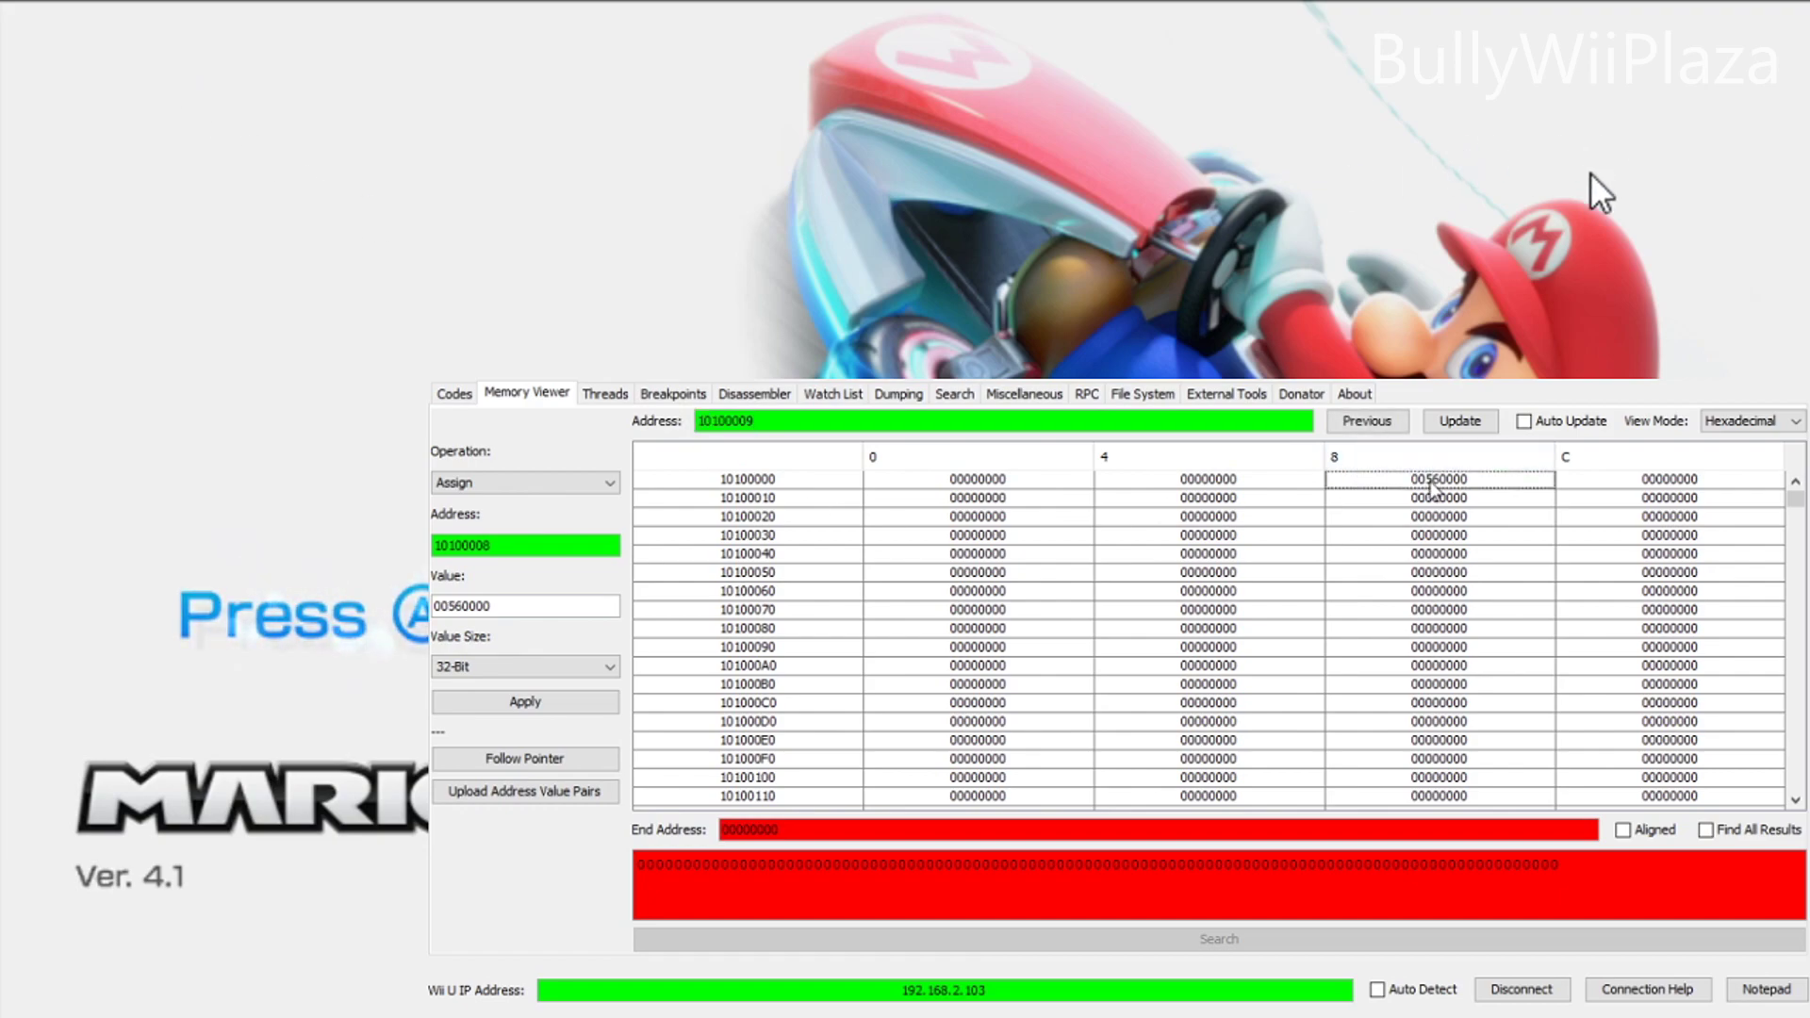
# Step: Replace the active 8-Bit RAM Write code with String Write and send it to the console
pyautogui.click(454, 394)
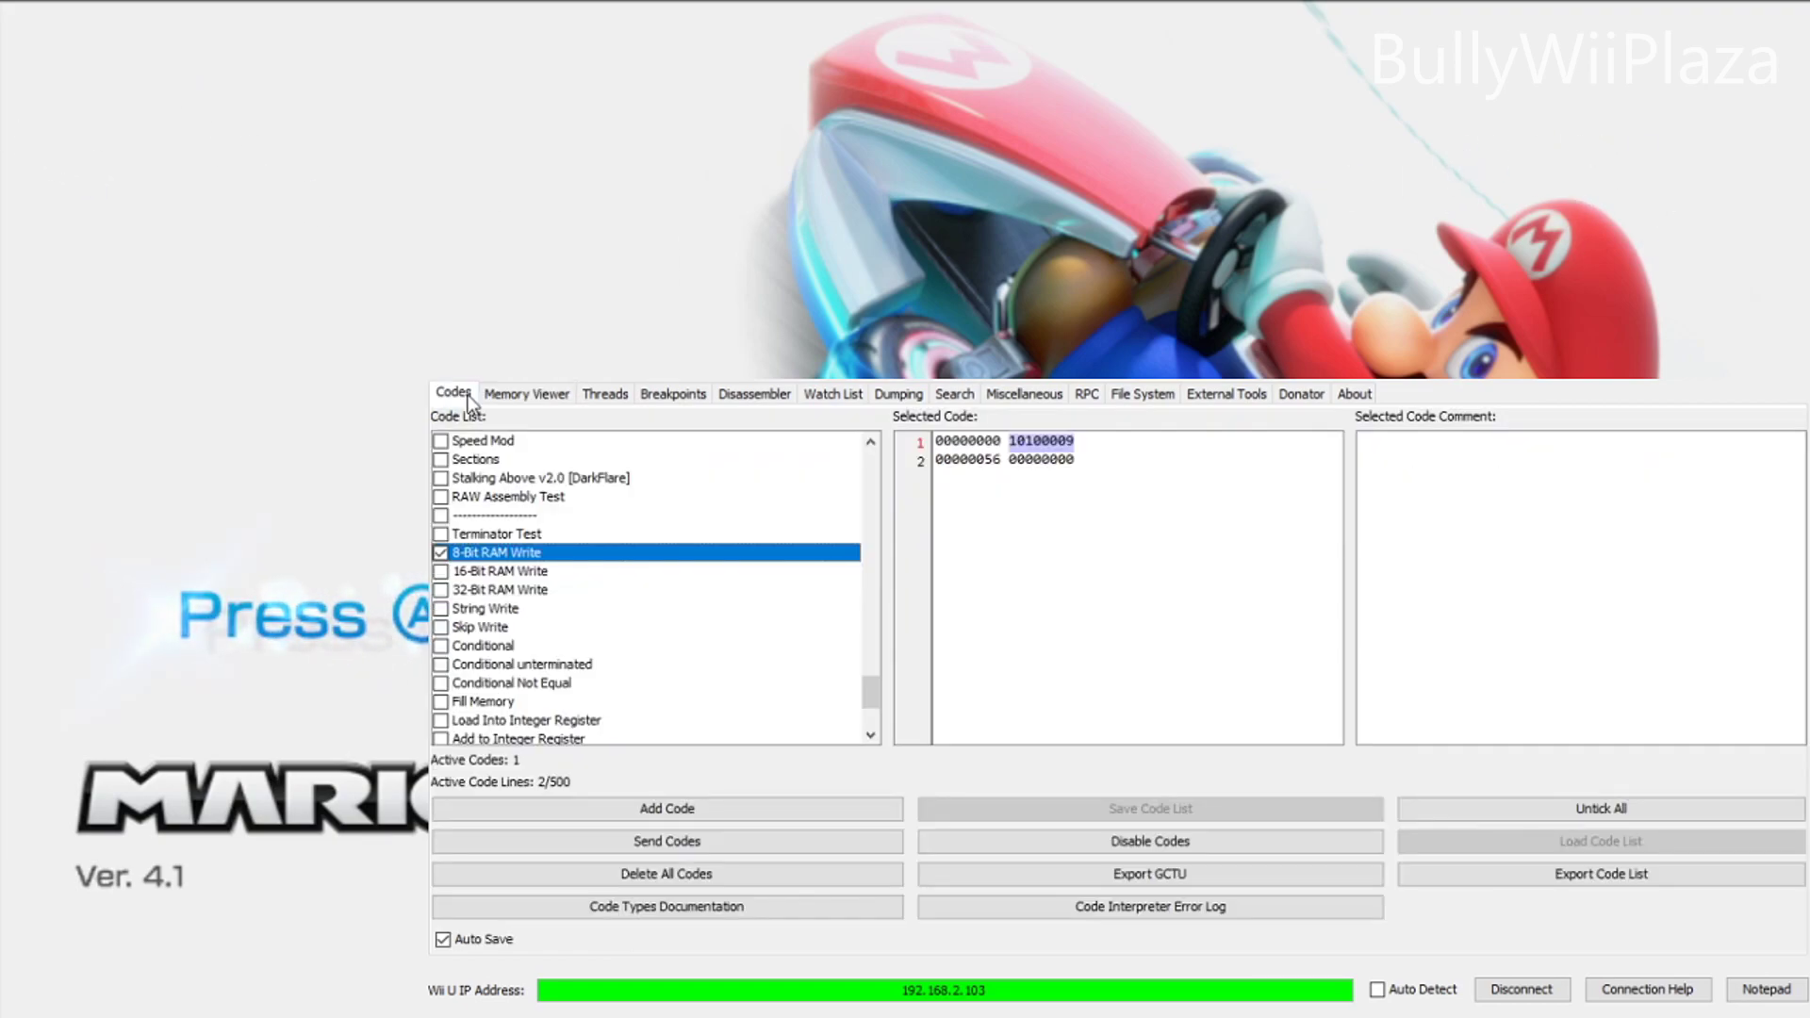
pyautogui.scroll(-1, 522, 537)
pyautogui.click(481, 556)
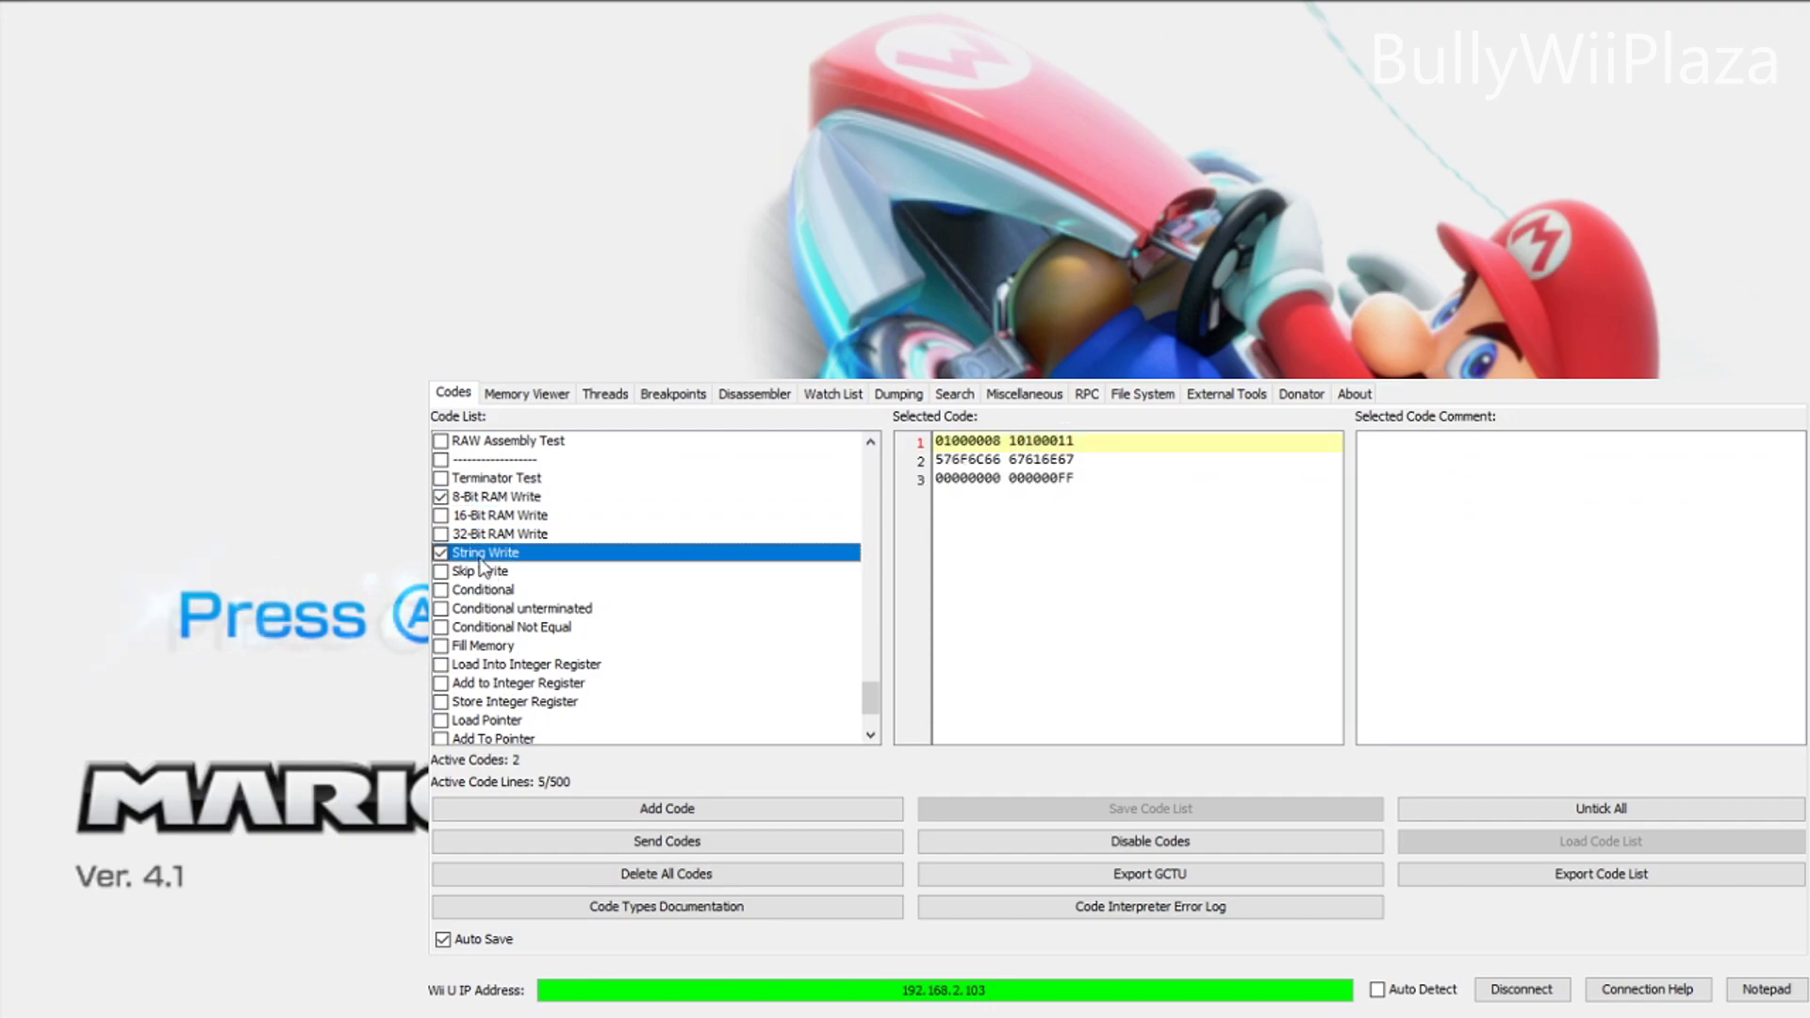
pyautogui.click(479, 503)
pyautogui.click(496, 557)
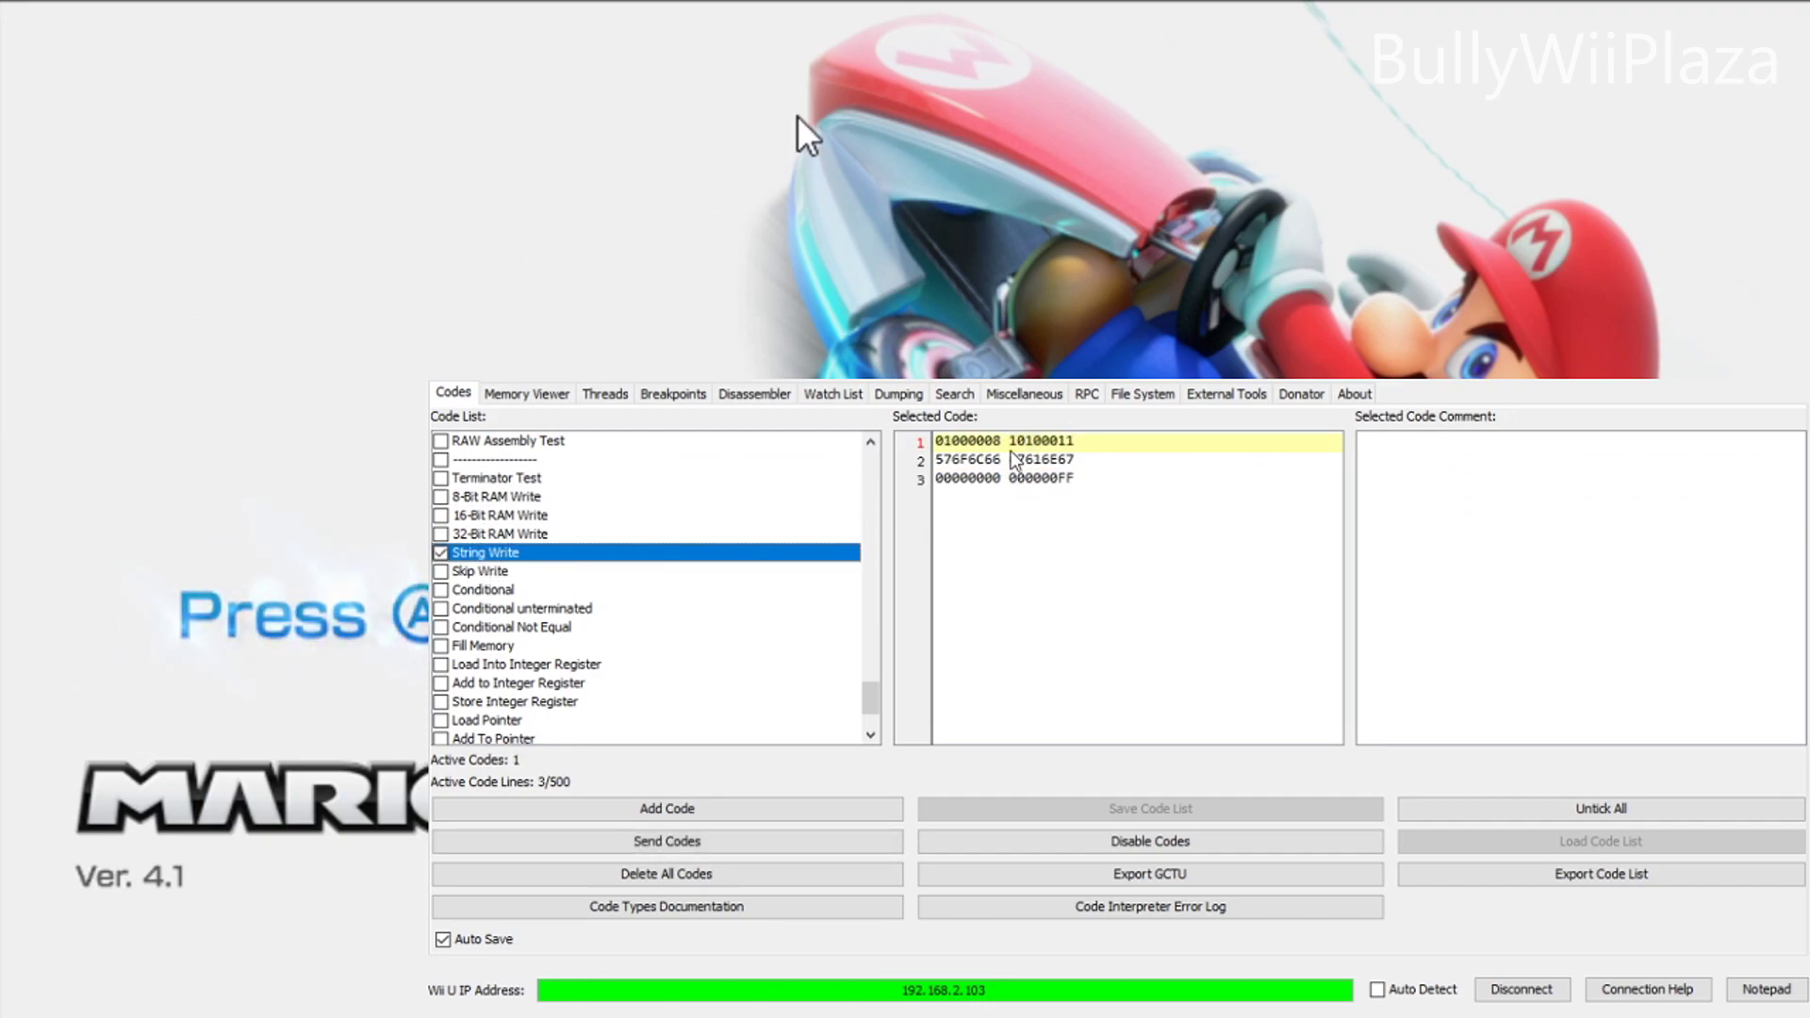
pyautogui.click(1076, 516)
pyautogui.click(790, 843)
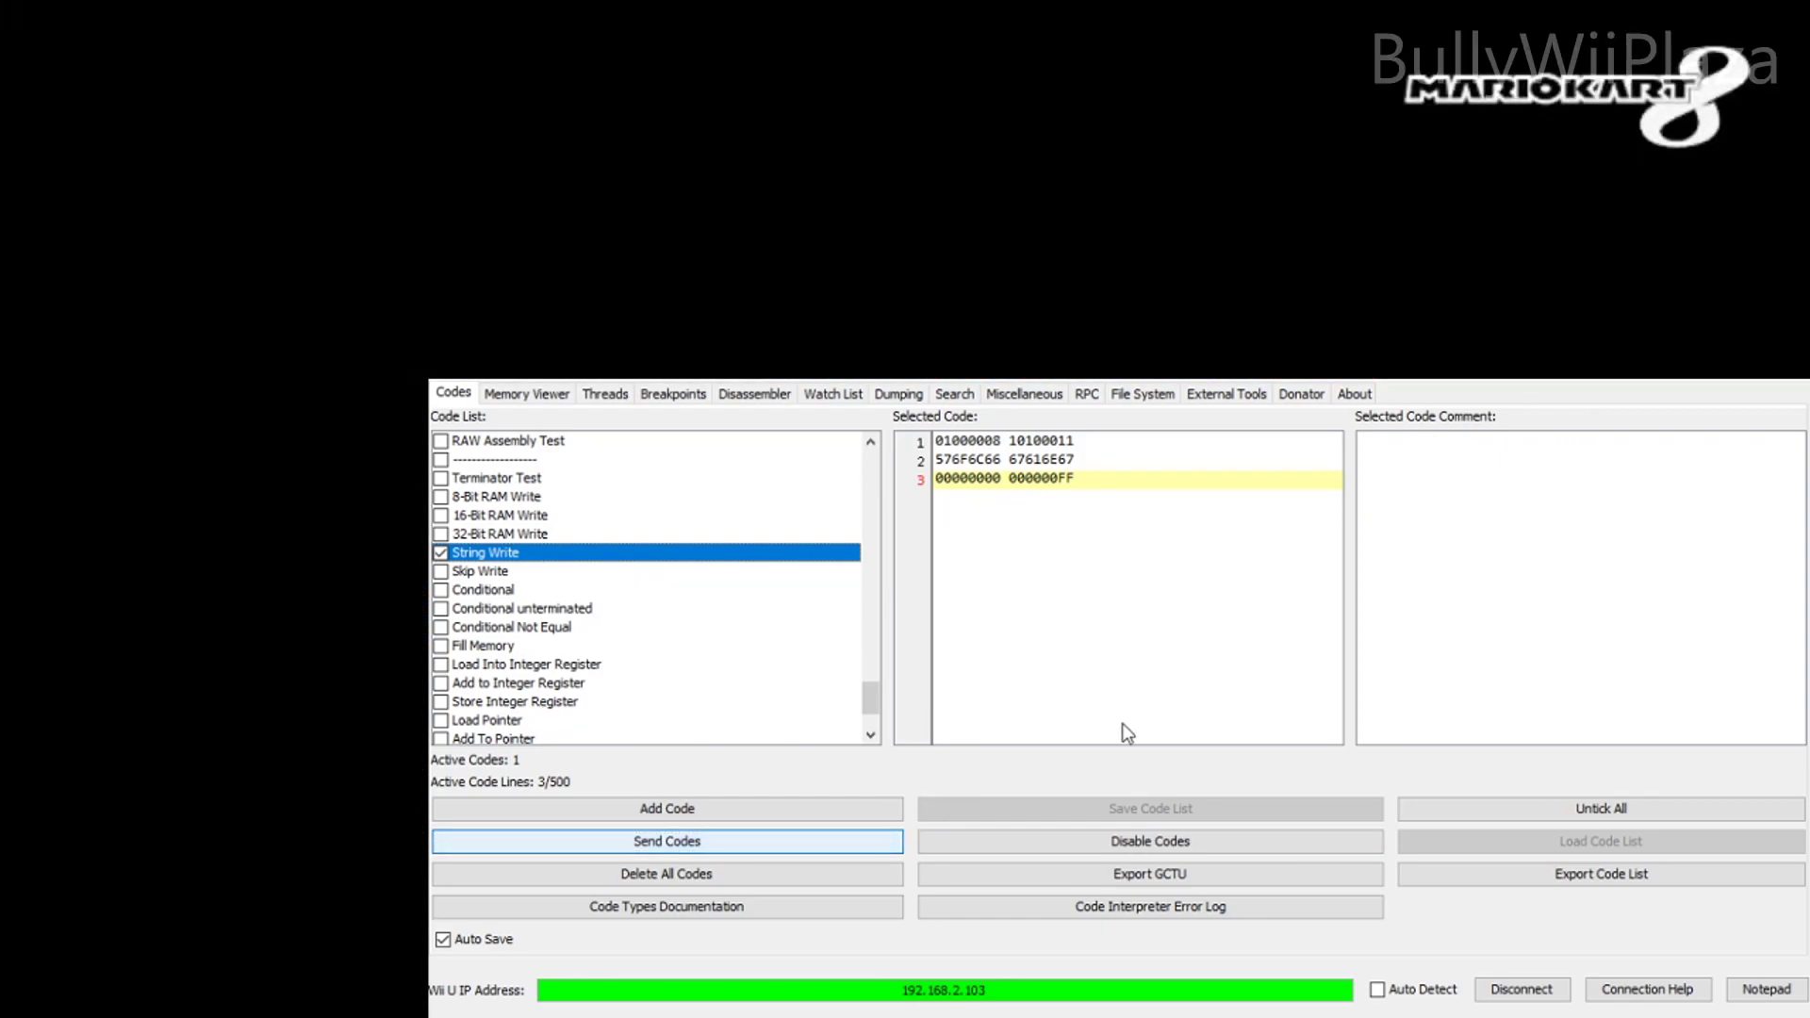
# Step: Examine the string written around 10100010 in the memory viewer as UTF-8, and restore the hexadecimal view mode
pyautogui.click(526, 394)
pyautogui.click(1153, 499)
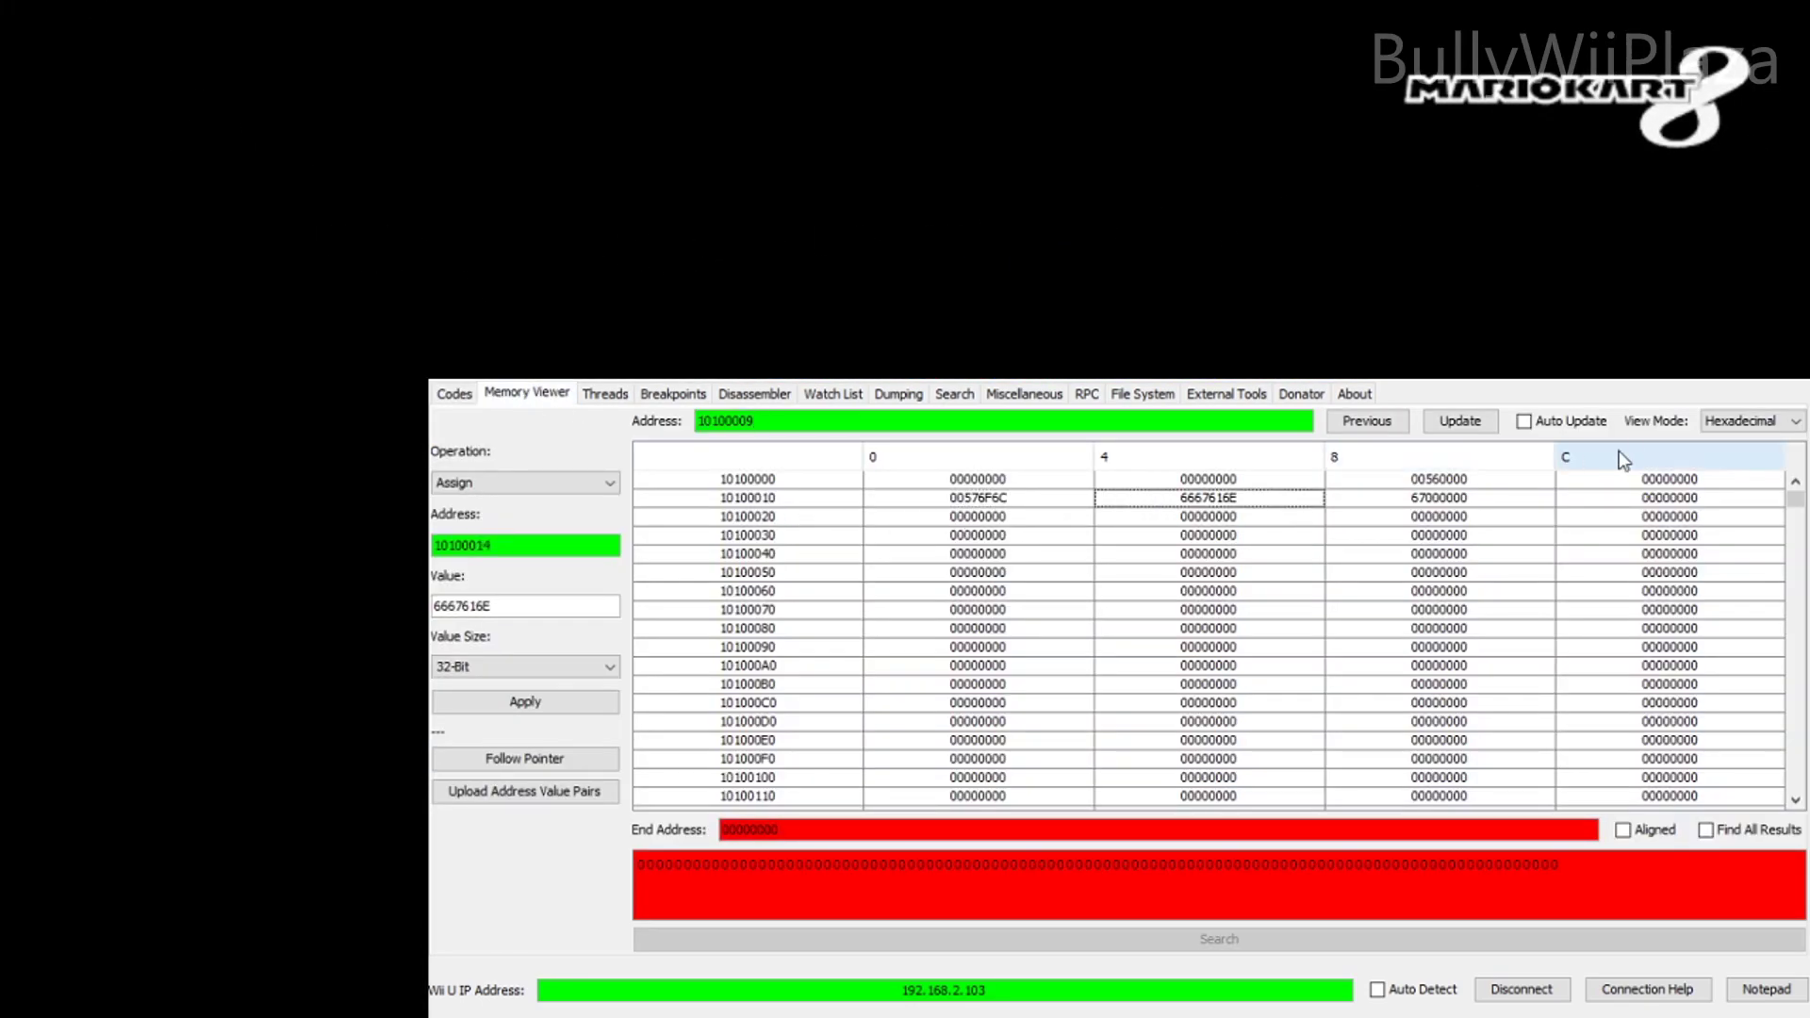
pyautogui.click(1718, 428)
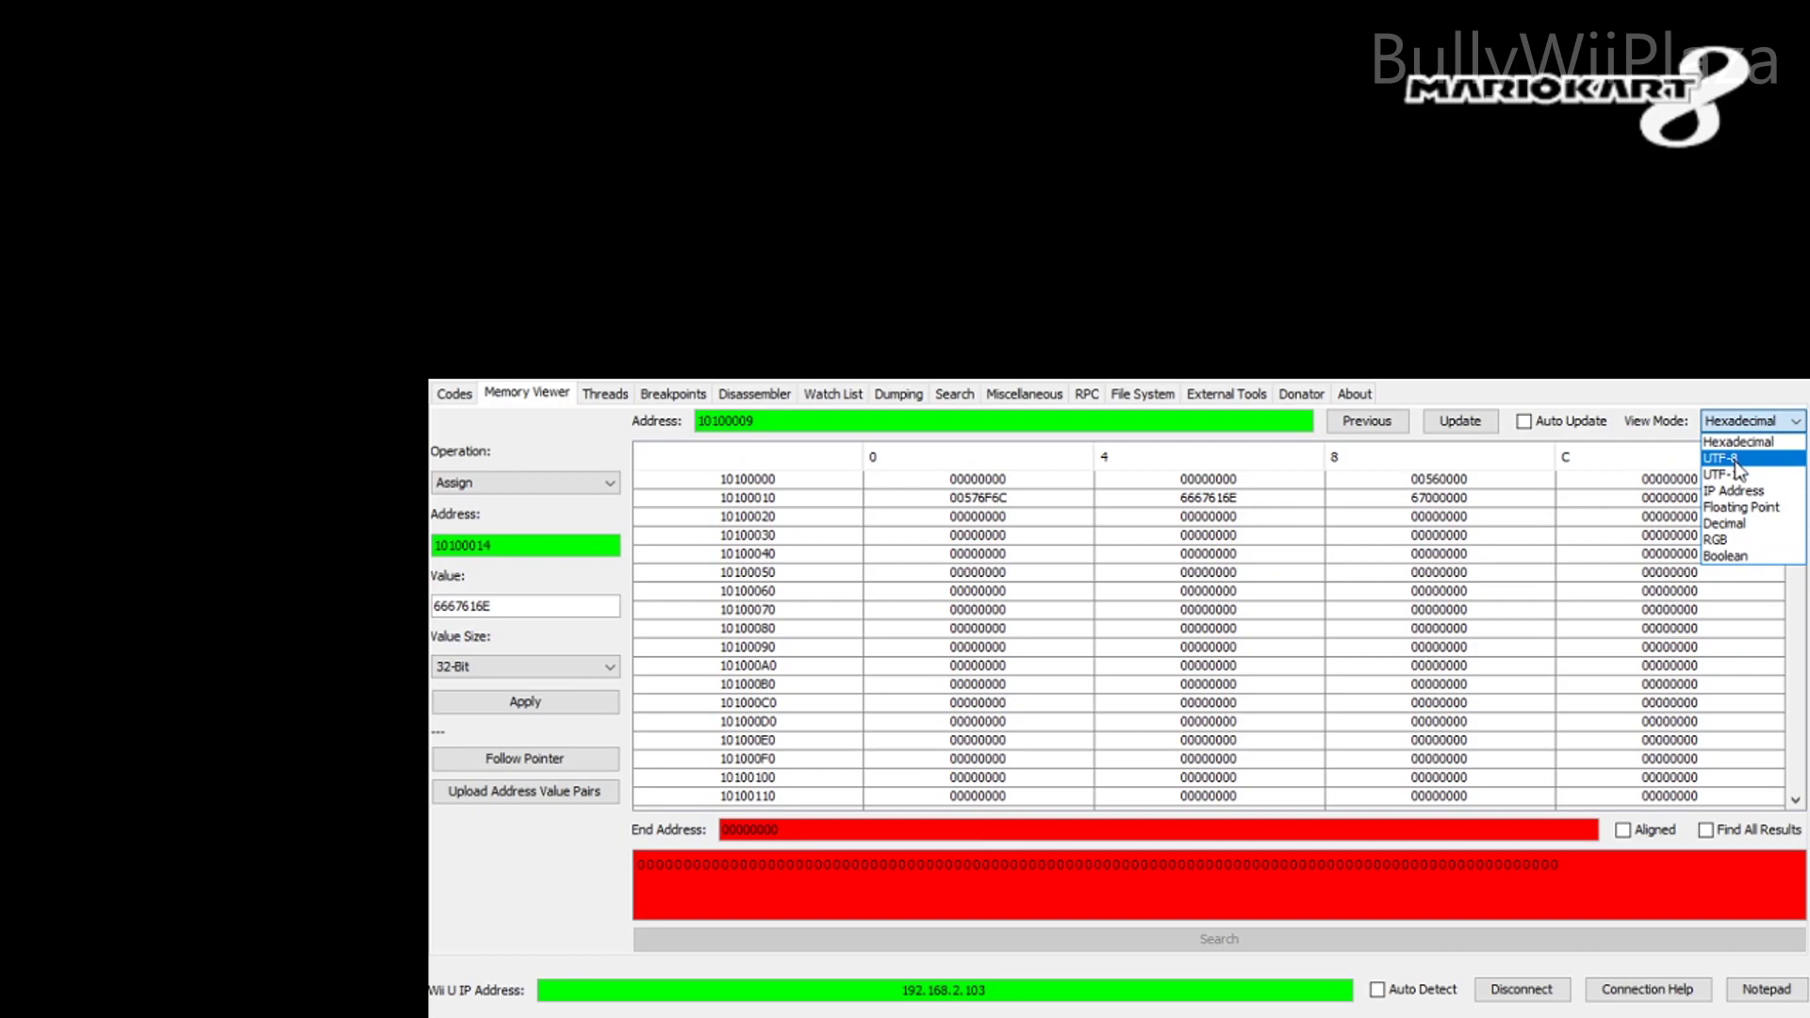
pyautogui.click(1737, 460)
pyautogui.press('Right')
pyautogui.press('Right')
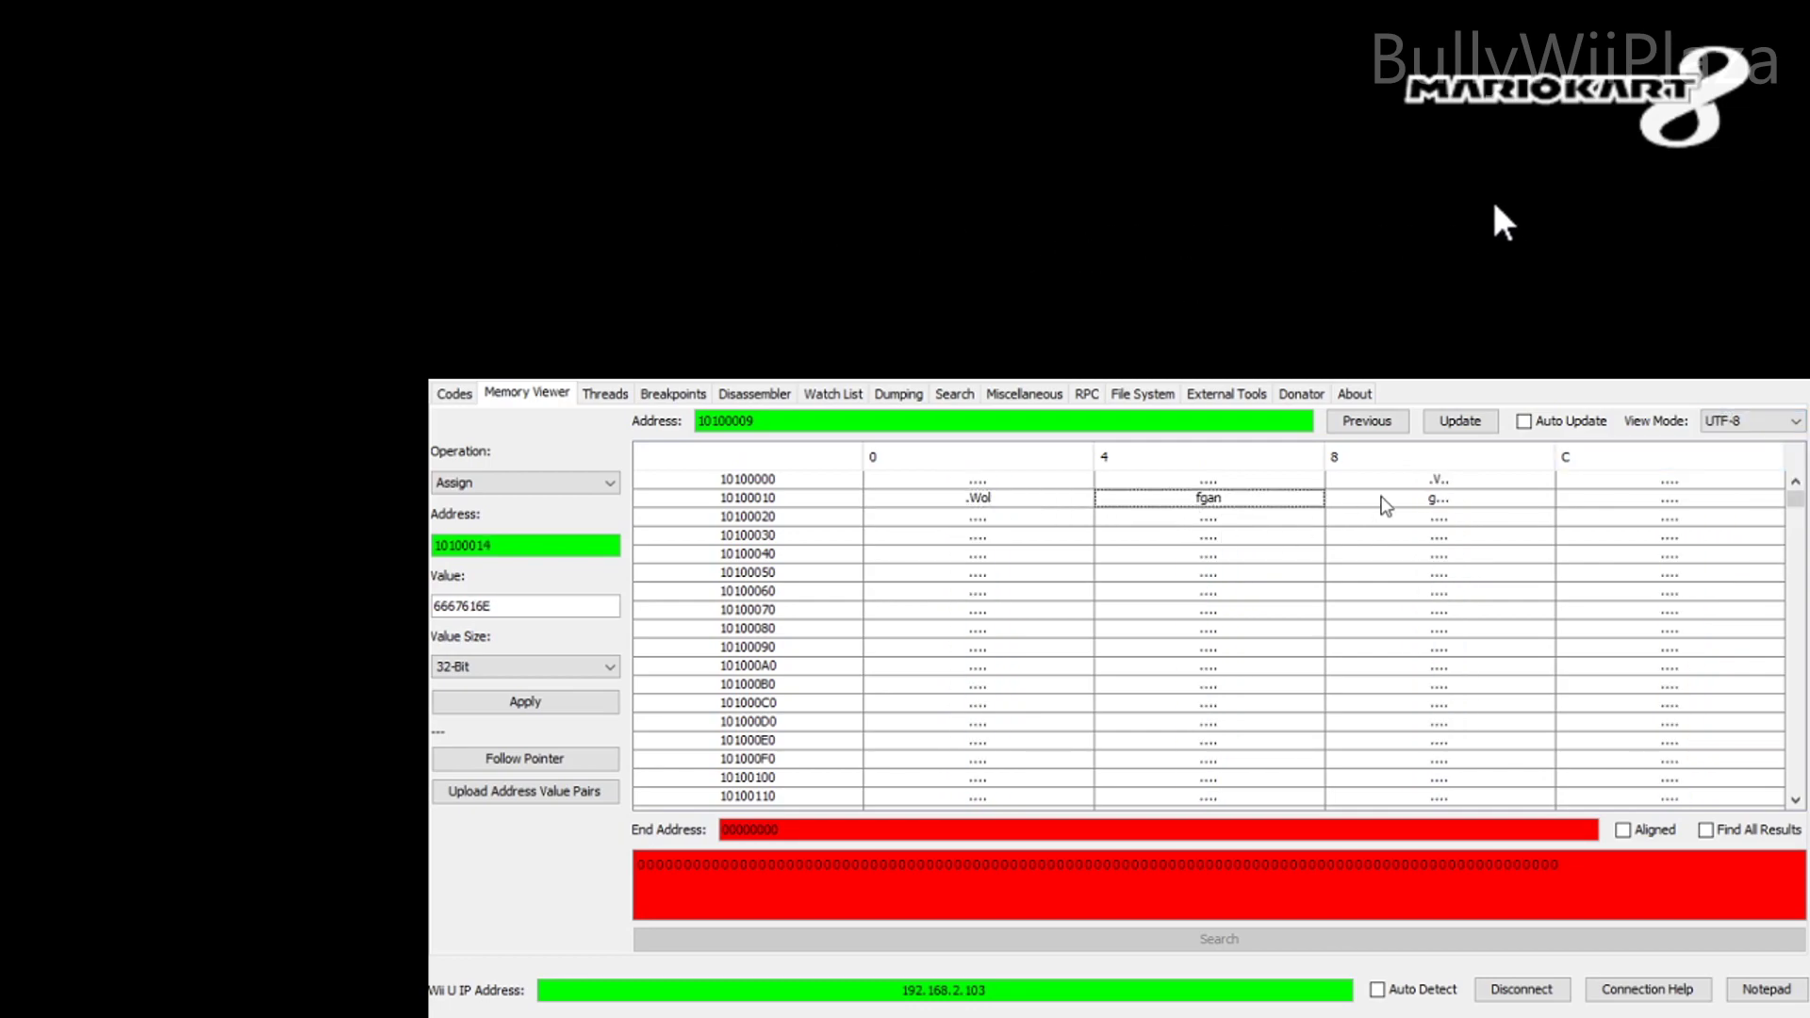
pyautogui.click(1749, 421)
pyautogui.click(1716, 442)
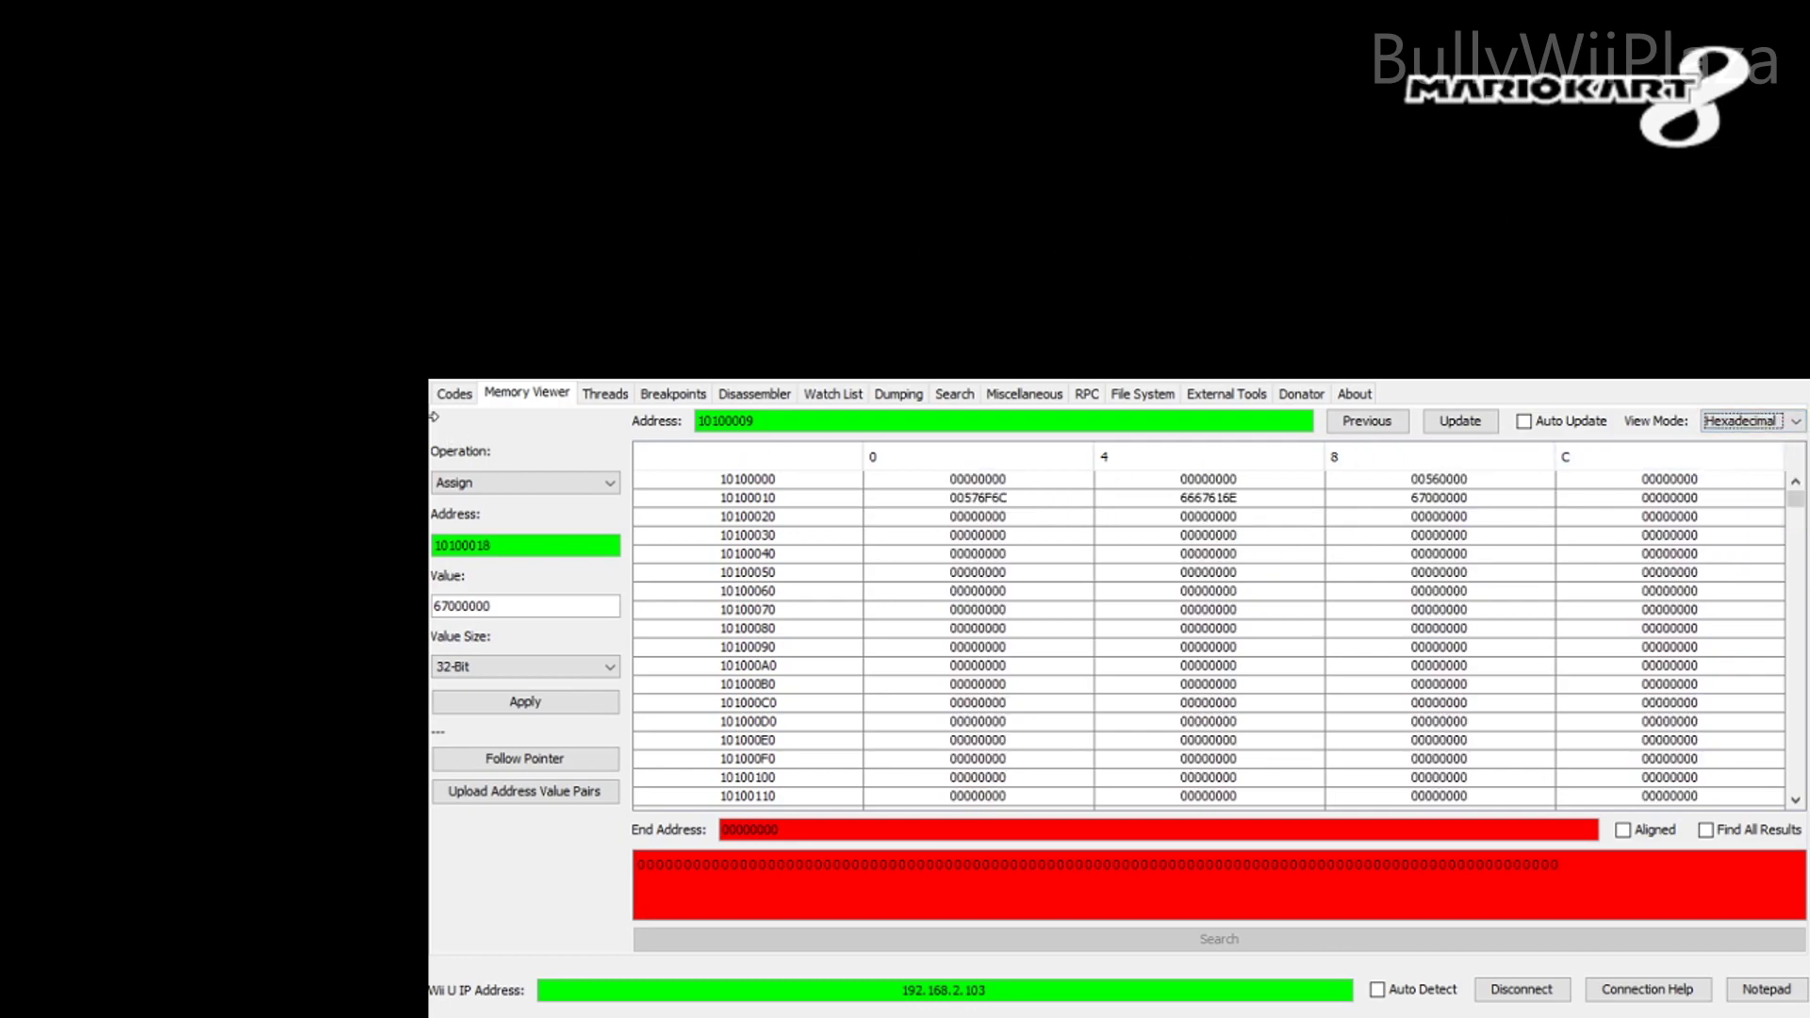
# Step: Activate Skip Write instead of String Write in the code list and send it to the console
pyautogui.click(454, 393)
pyautogui.click(490, 569)
pyautogui.click(483, 555)
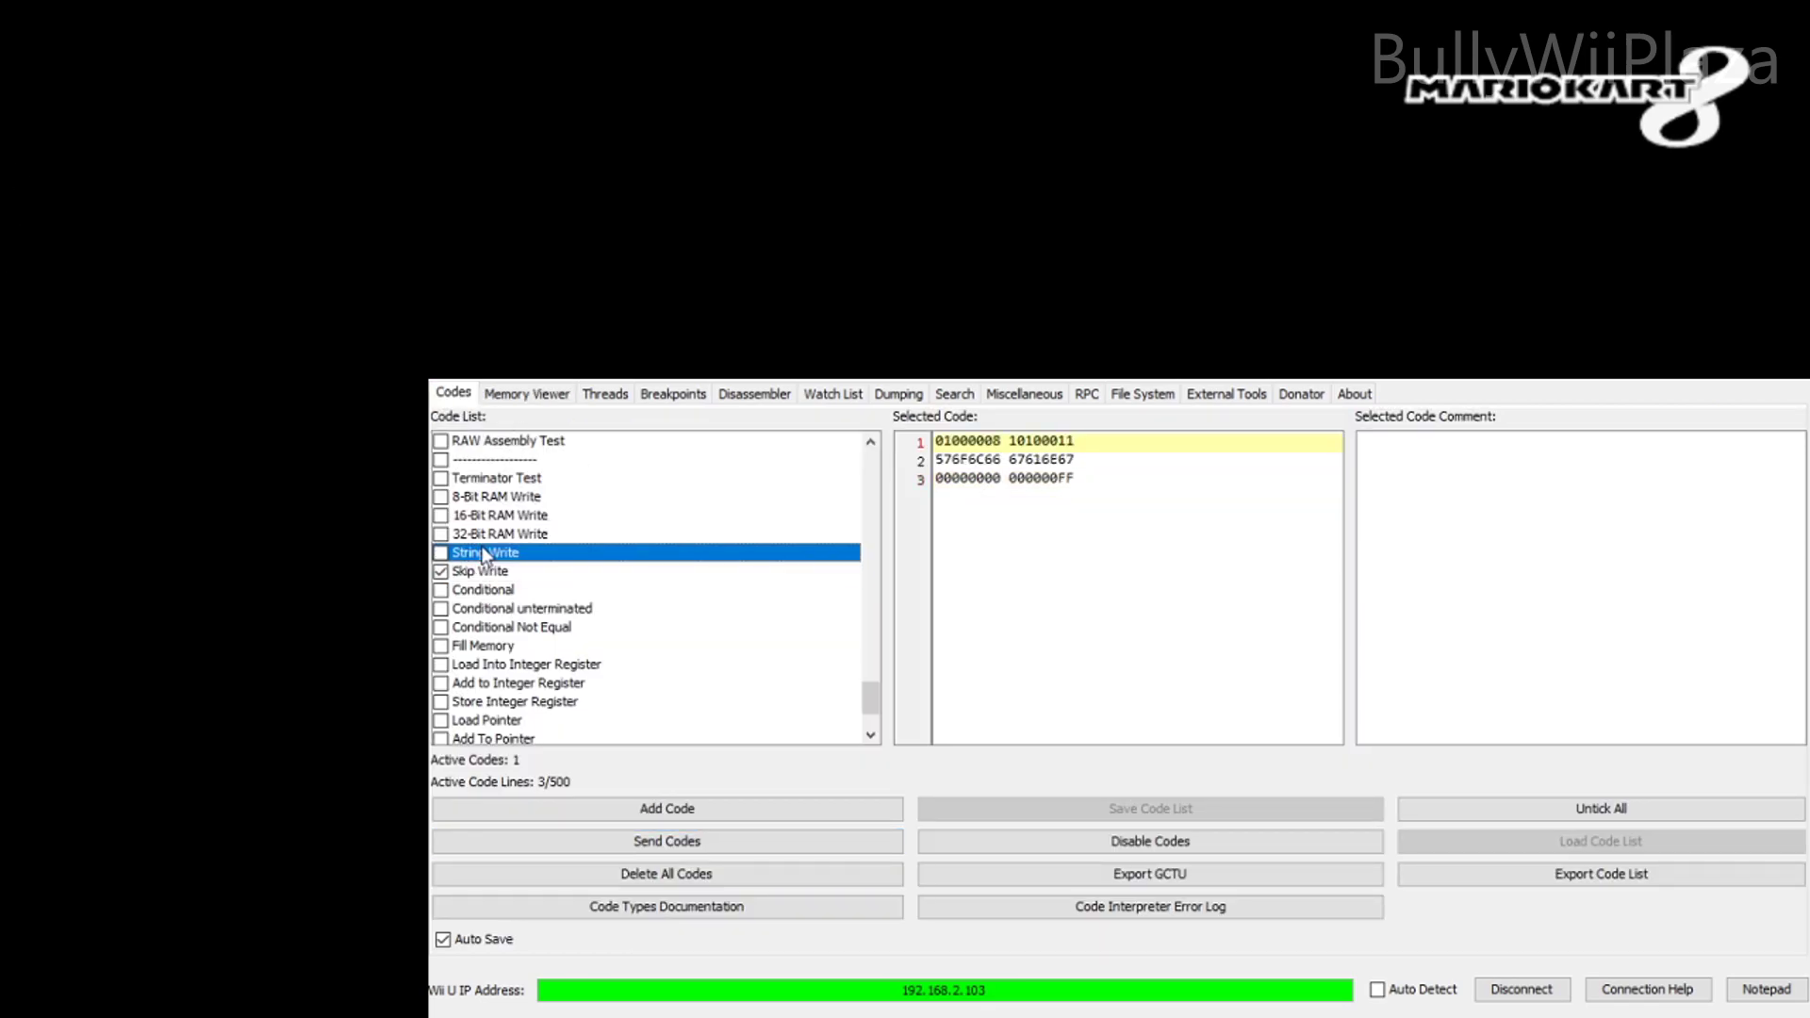
pyautogui.click(490, 571)
pyautogui.click(667, 841)
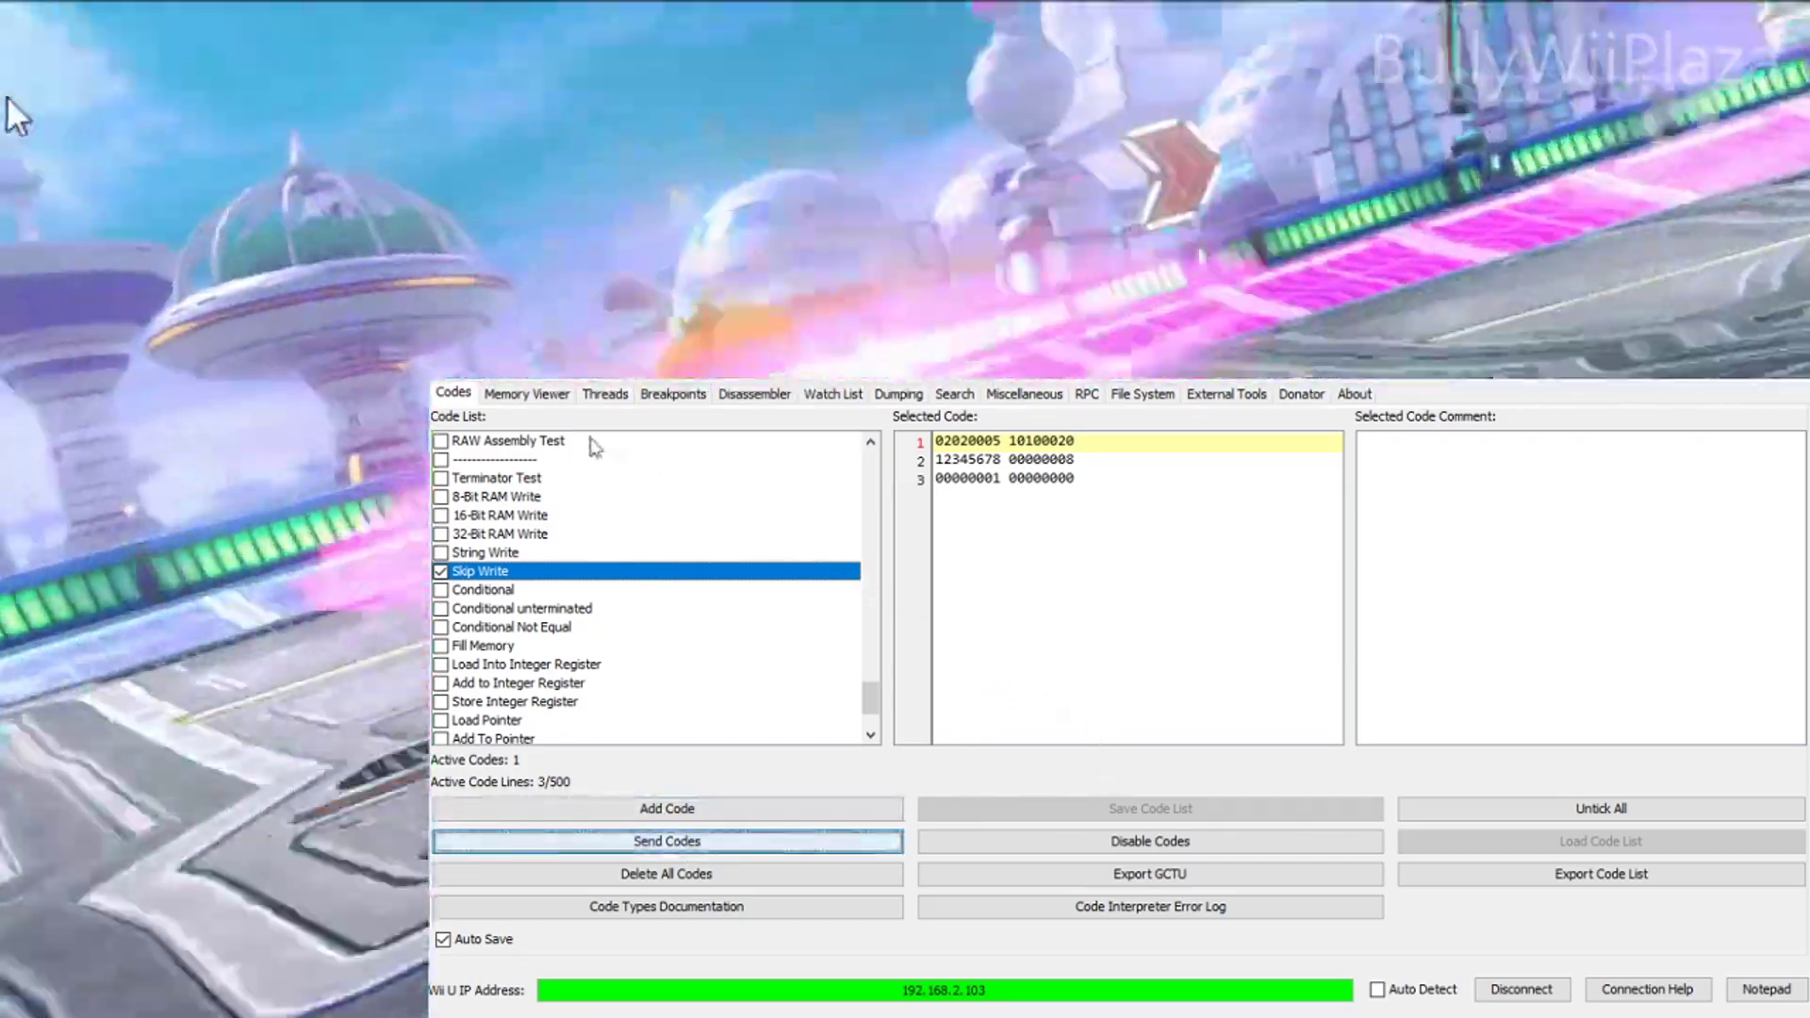
# Step: Examine the values written from address 10100020 in the memory viewer, using auto update only during the check
pyautogui.click(537, 397)
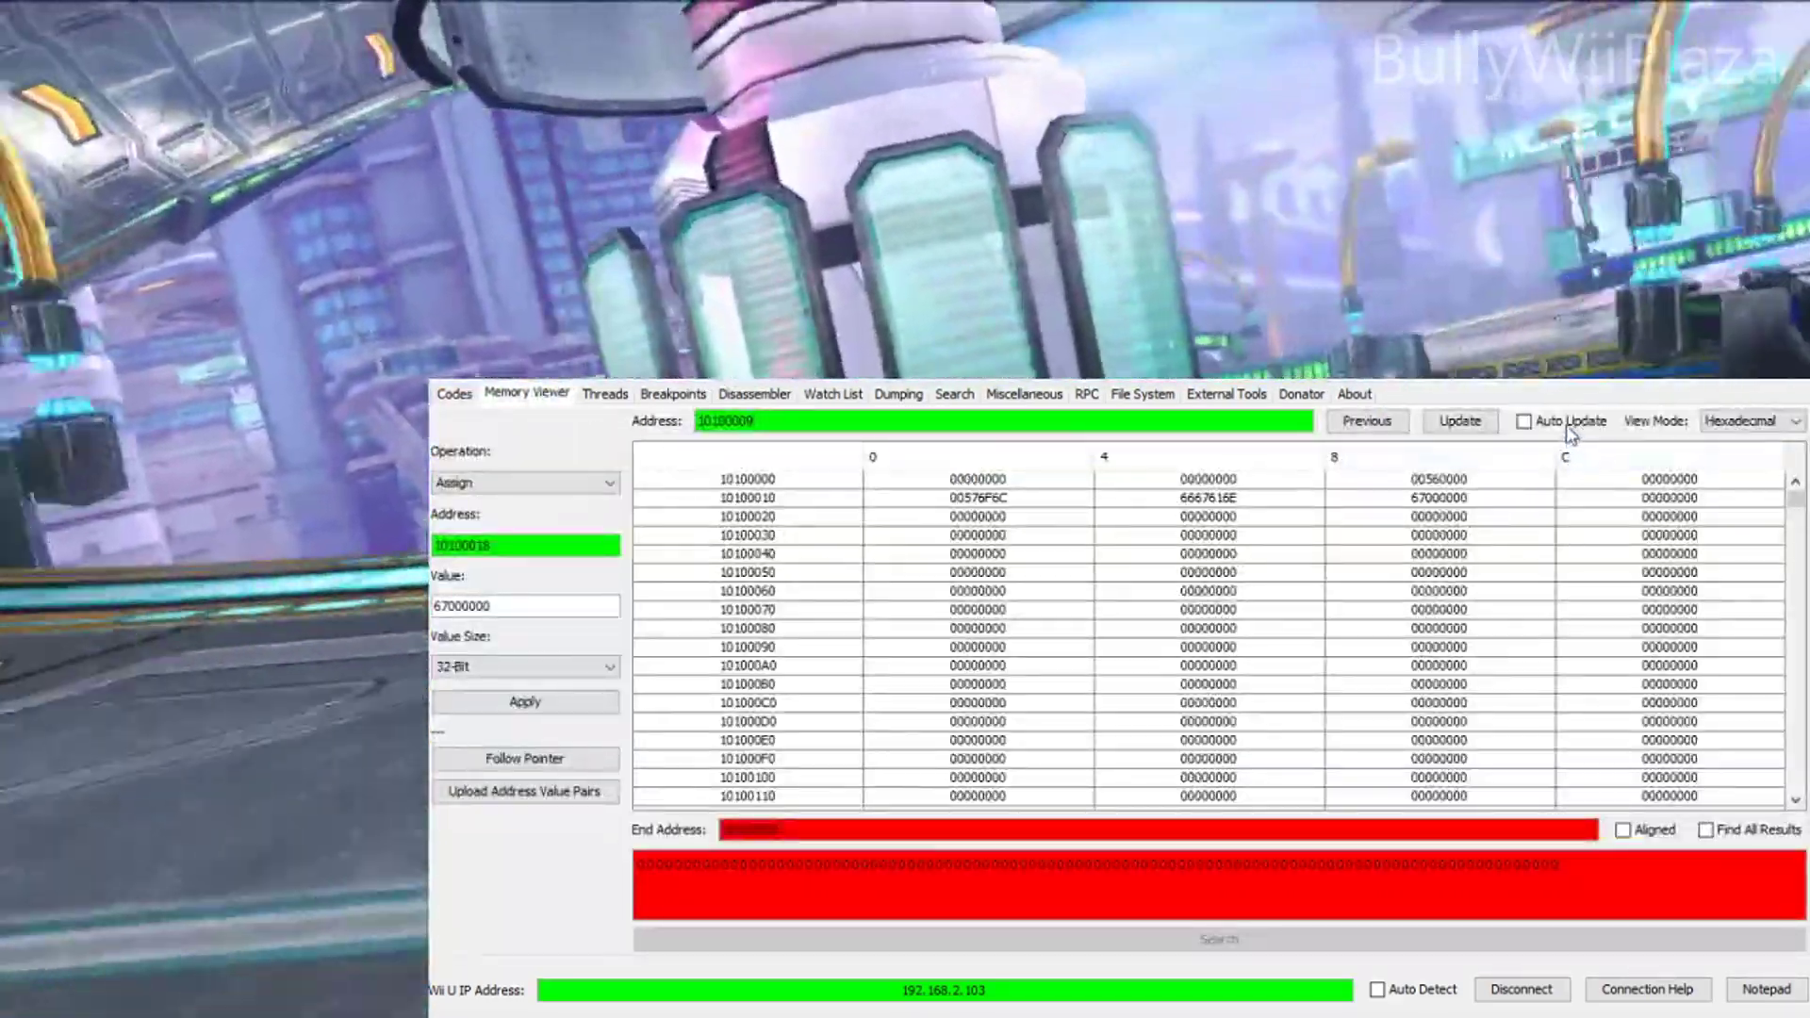
pyautogui.click(1569, 424)
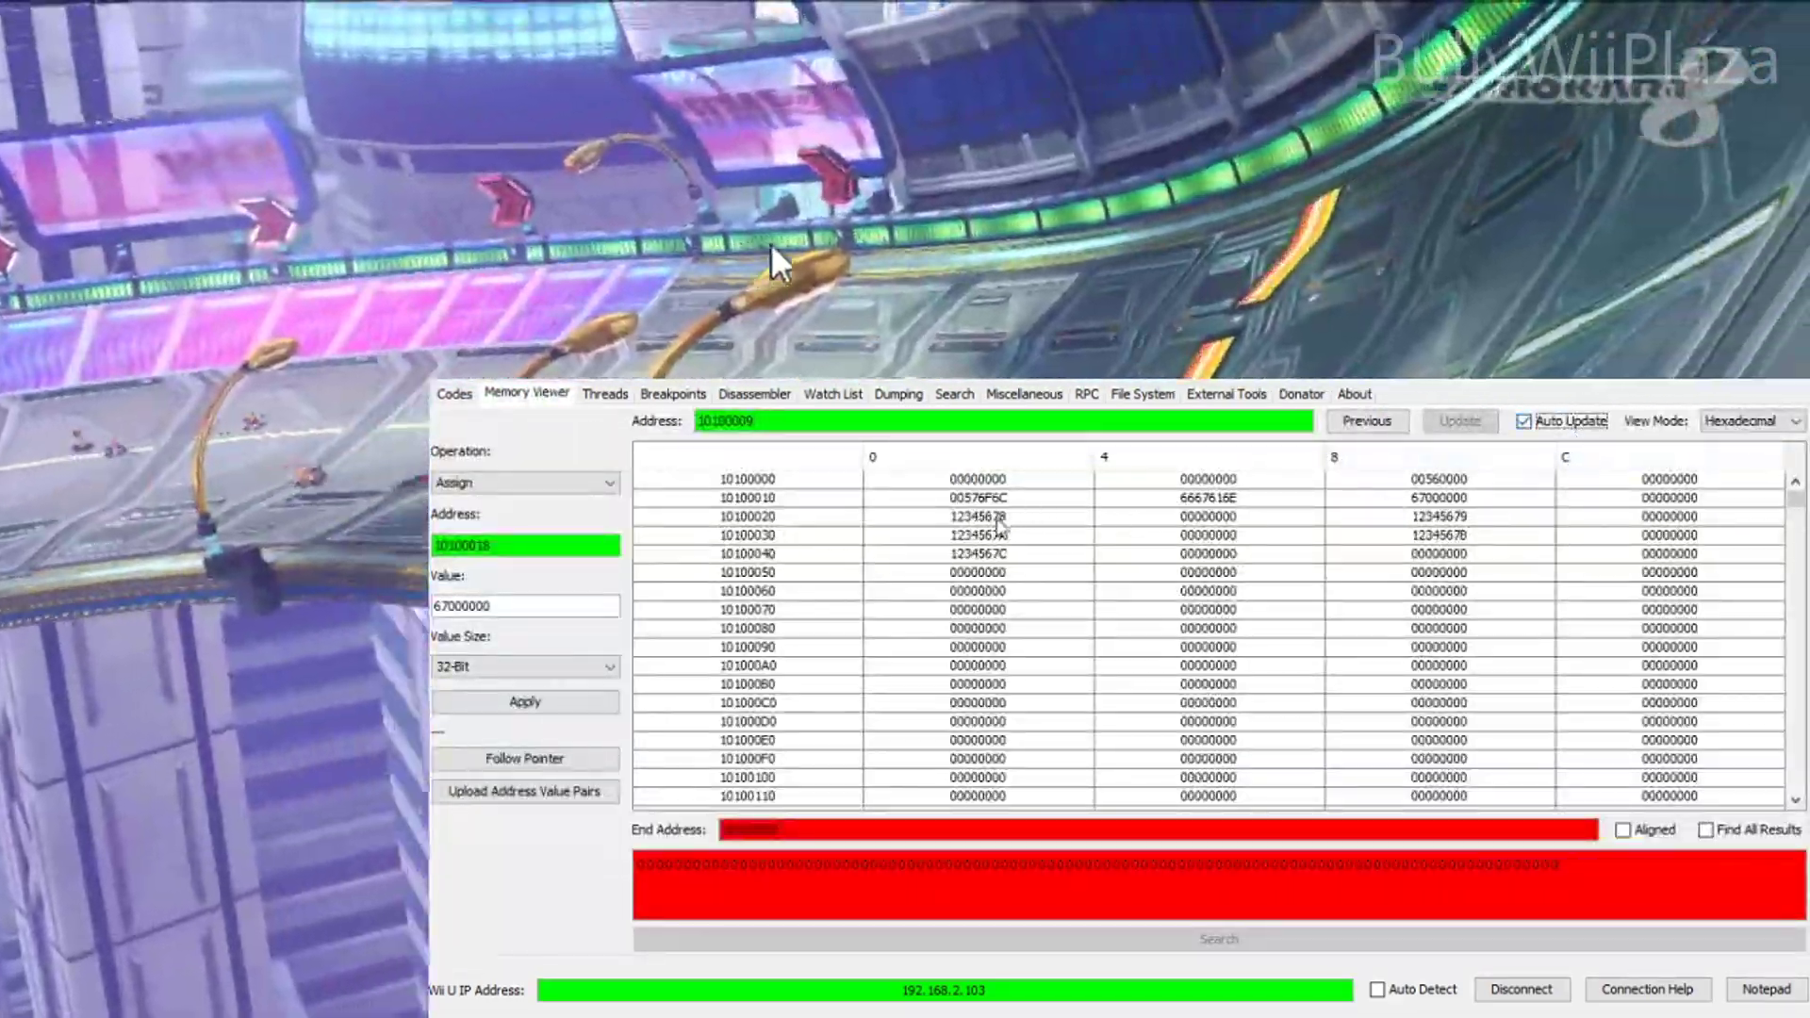
pyautogui.click(1018, 516)
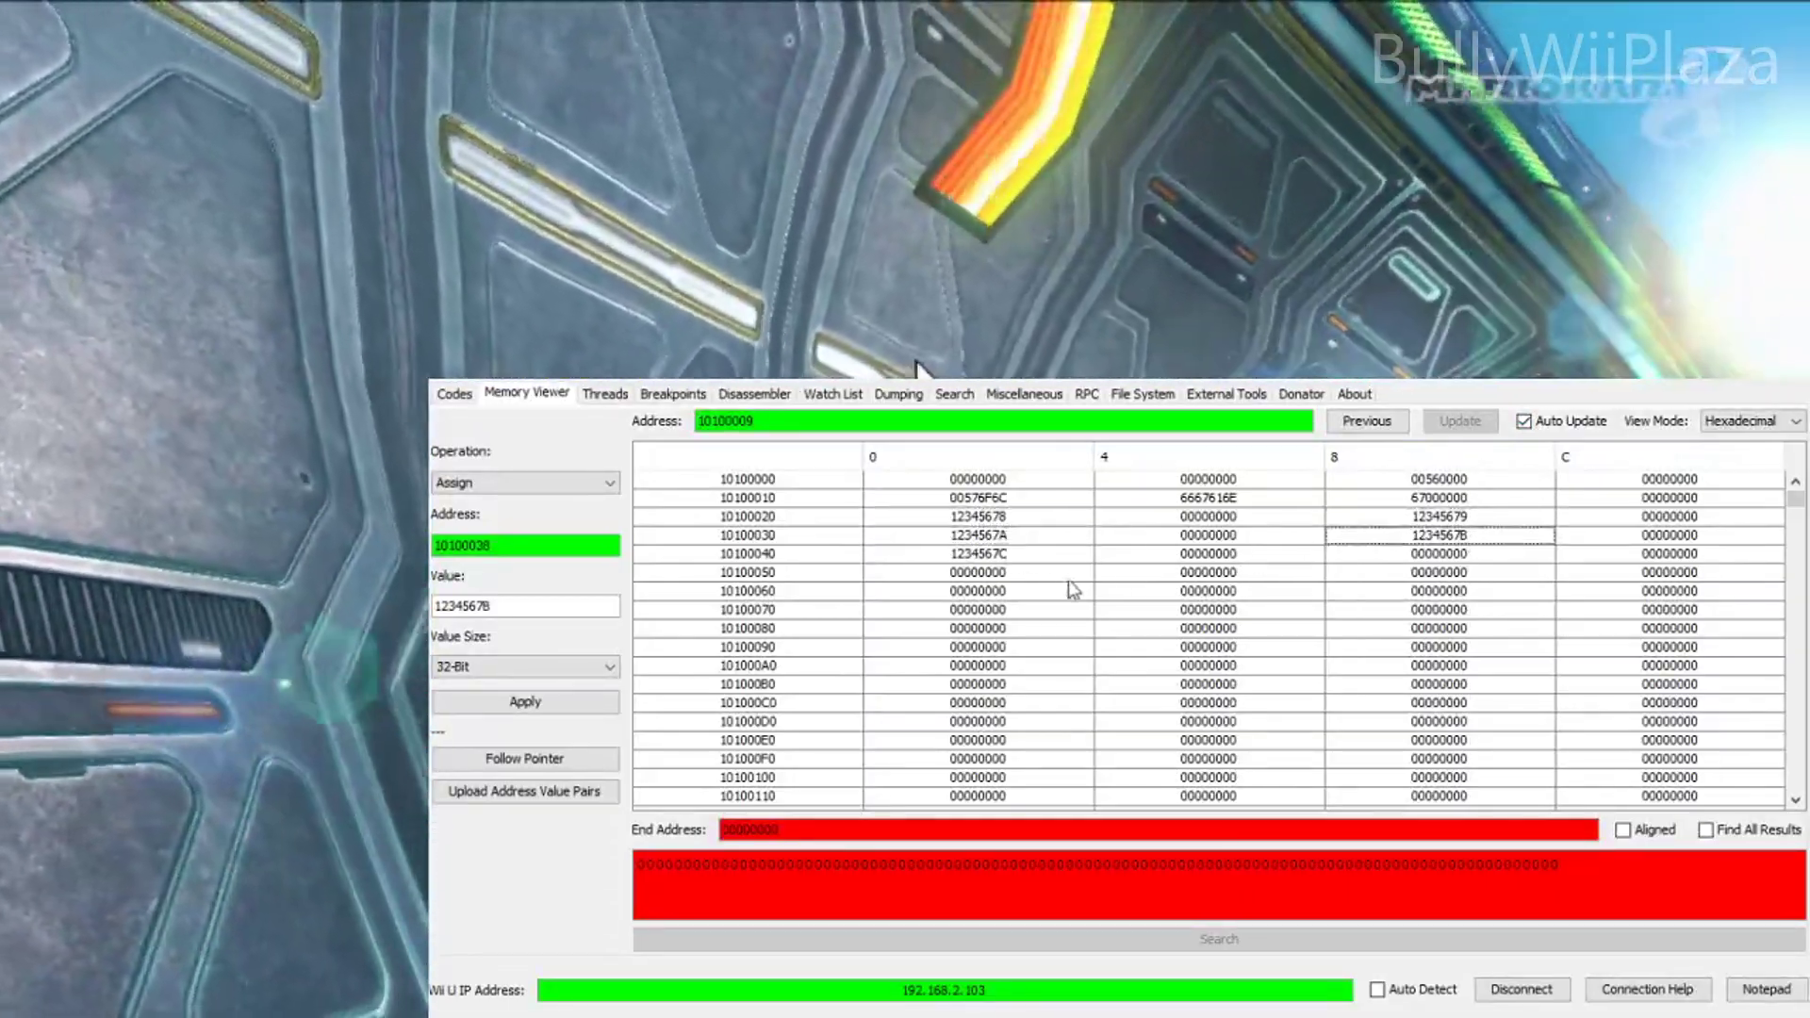
pyautogui.click(1089, 554)
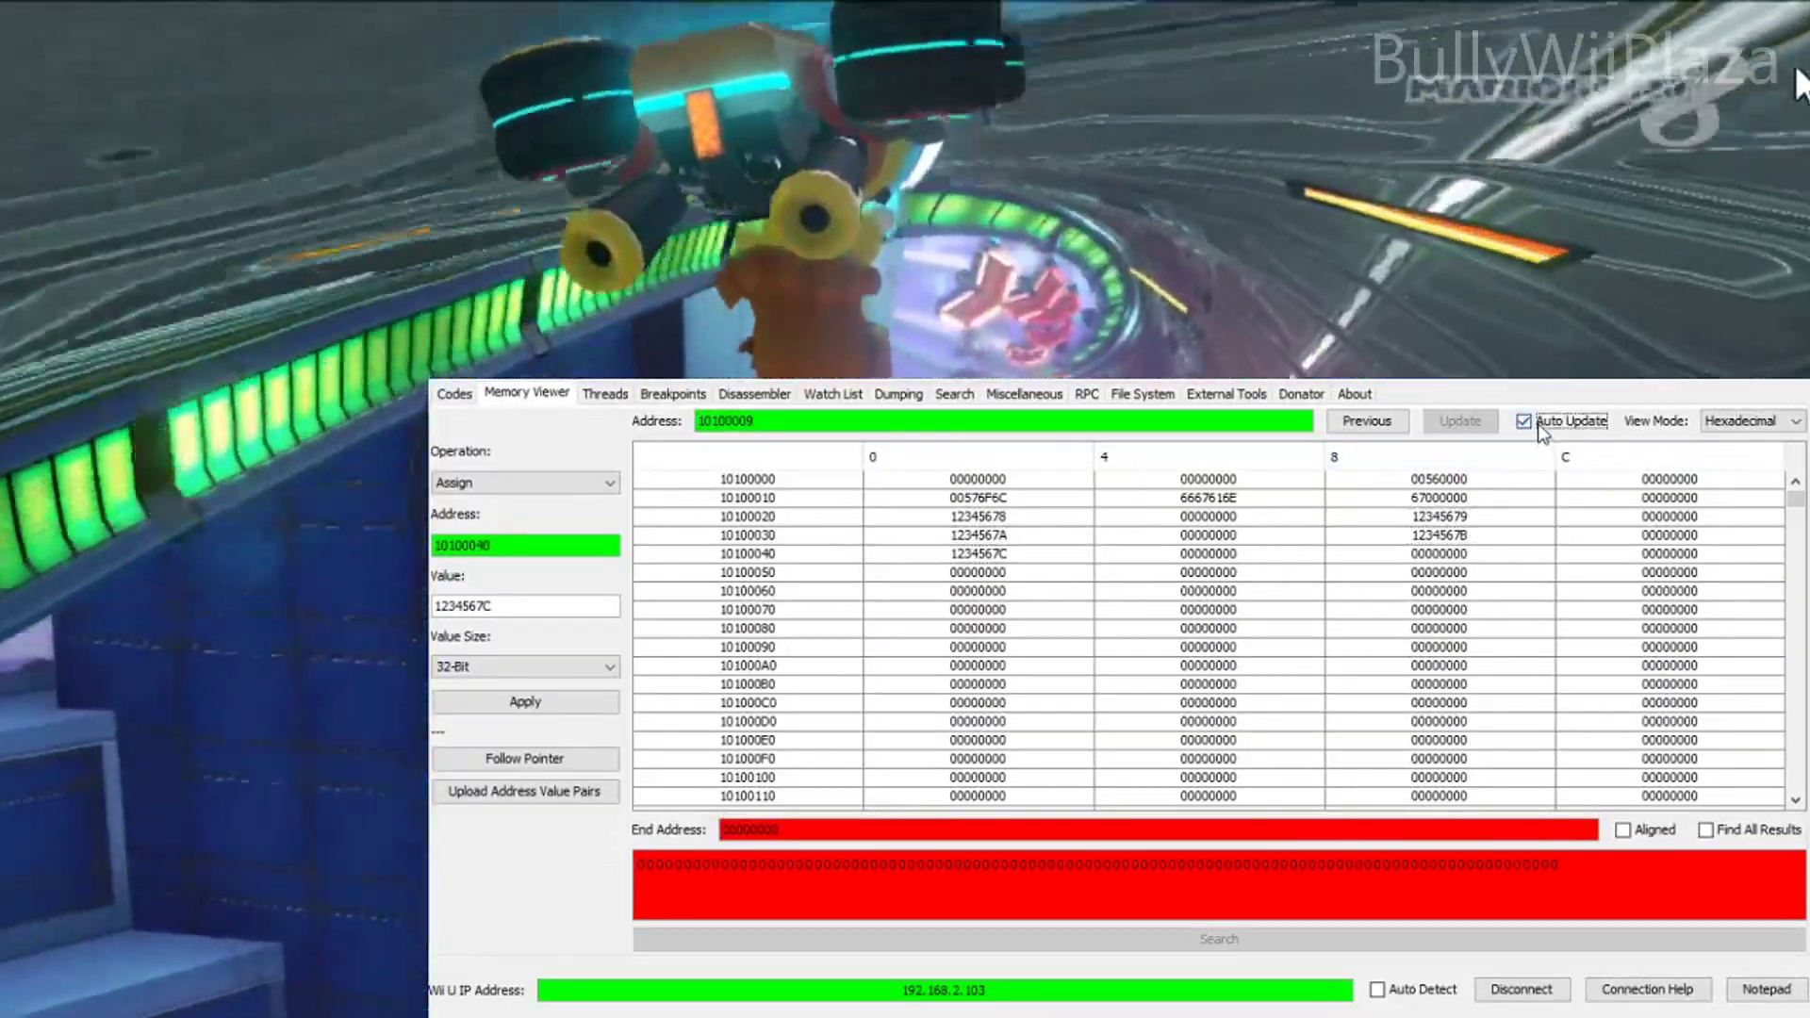
pyautogui.click(1537, 422)
# Step: Send the Conditional code in place of Skip Write and check address 10100050 in the memory viewer
pyautogui.click(455, 394)
pyautogui.scroll(-2, 500, 495)
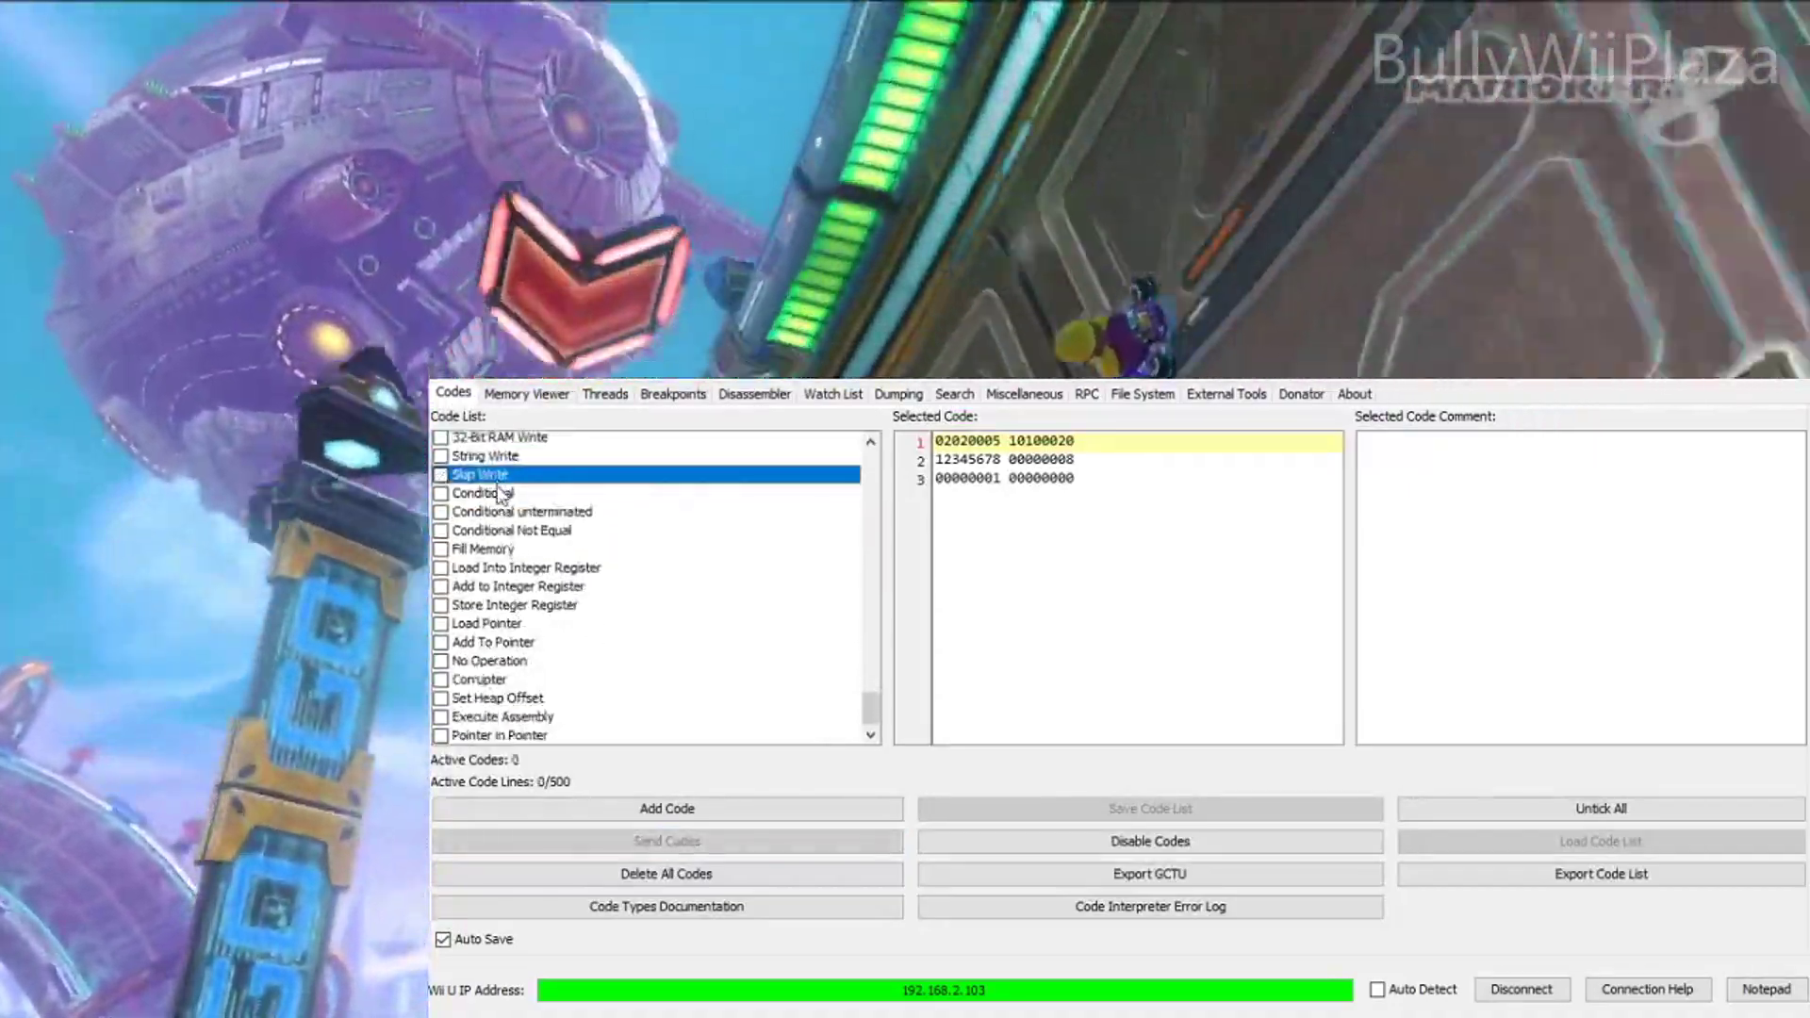
pyautogui.click(499, 495)
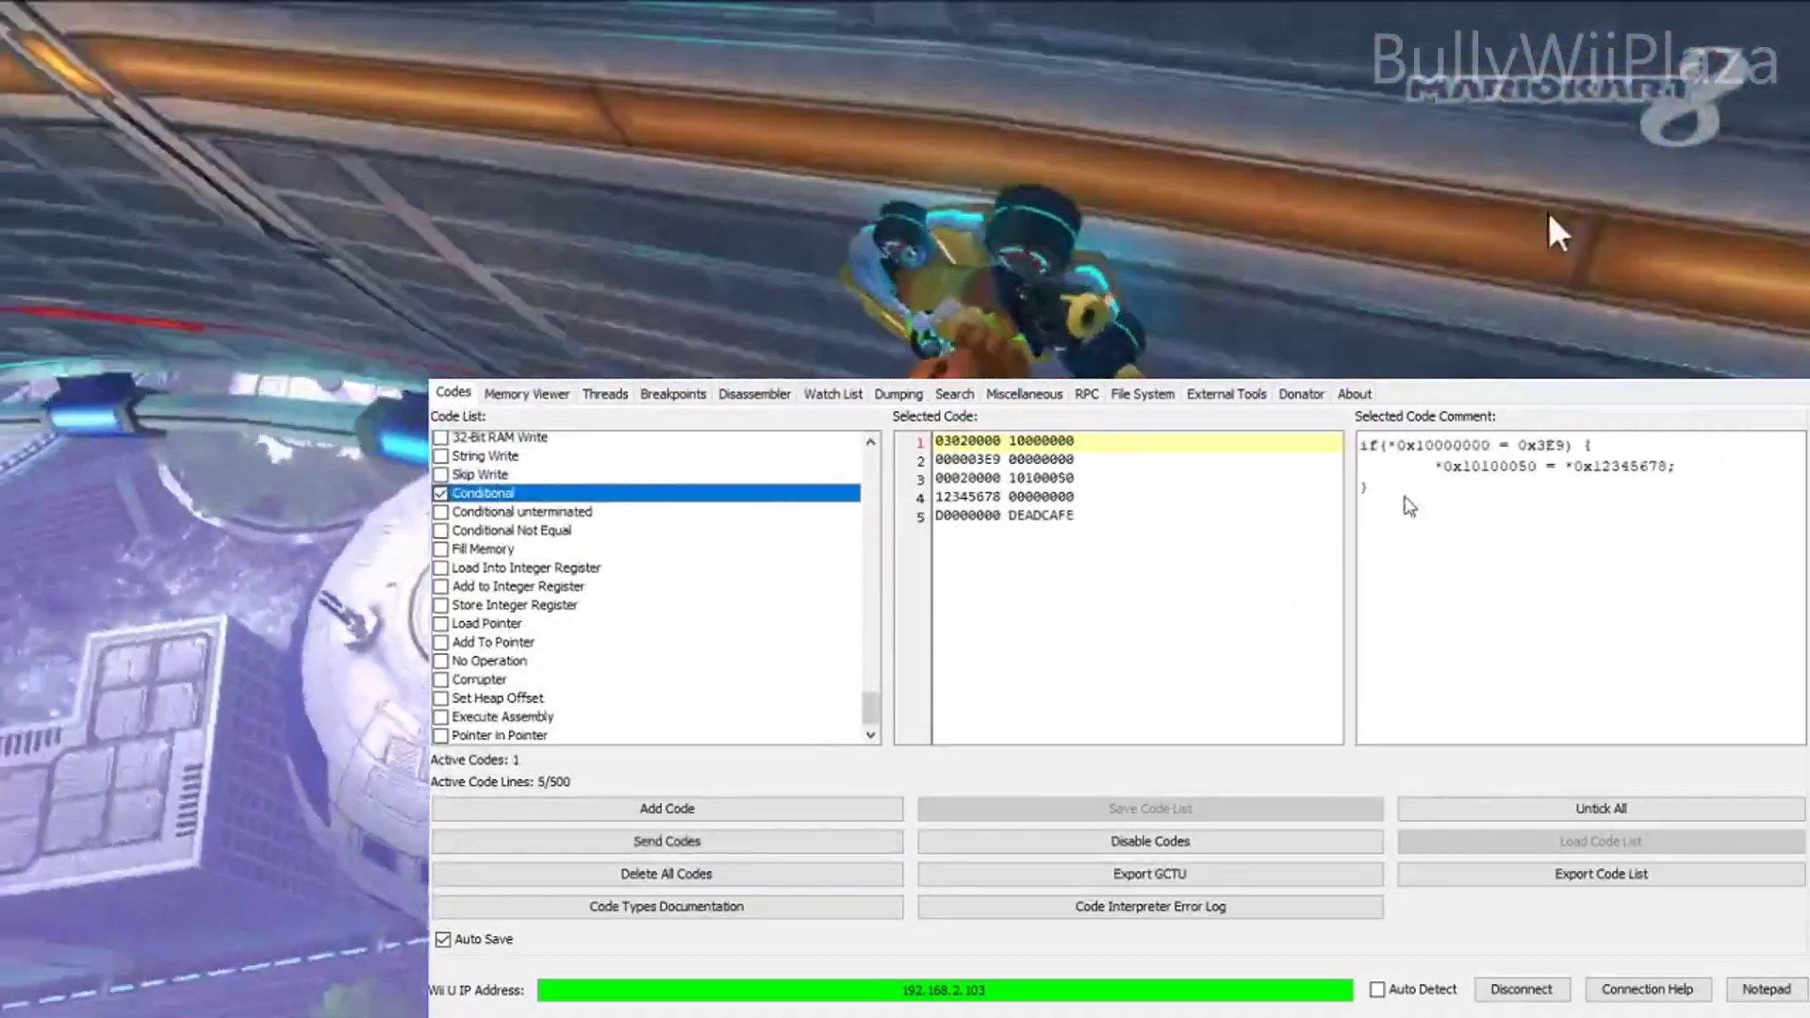
pyautogui.click(1439, 502)
pyautogui.hotkey('ctrl', 'a')
pyautogui.click(1439, 501)
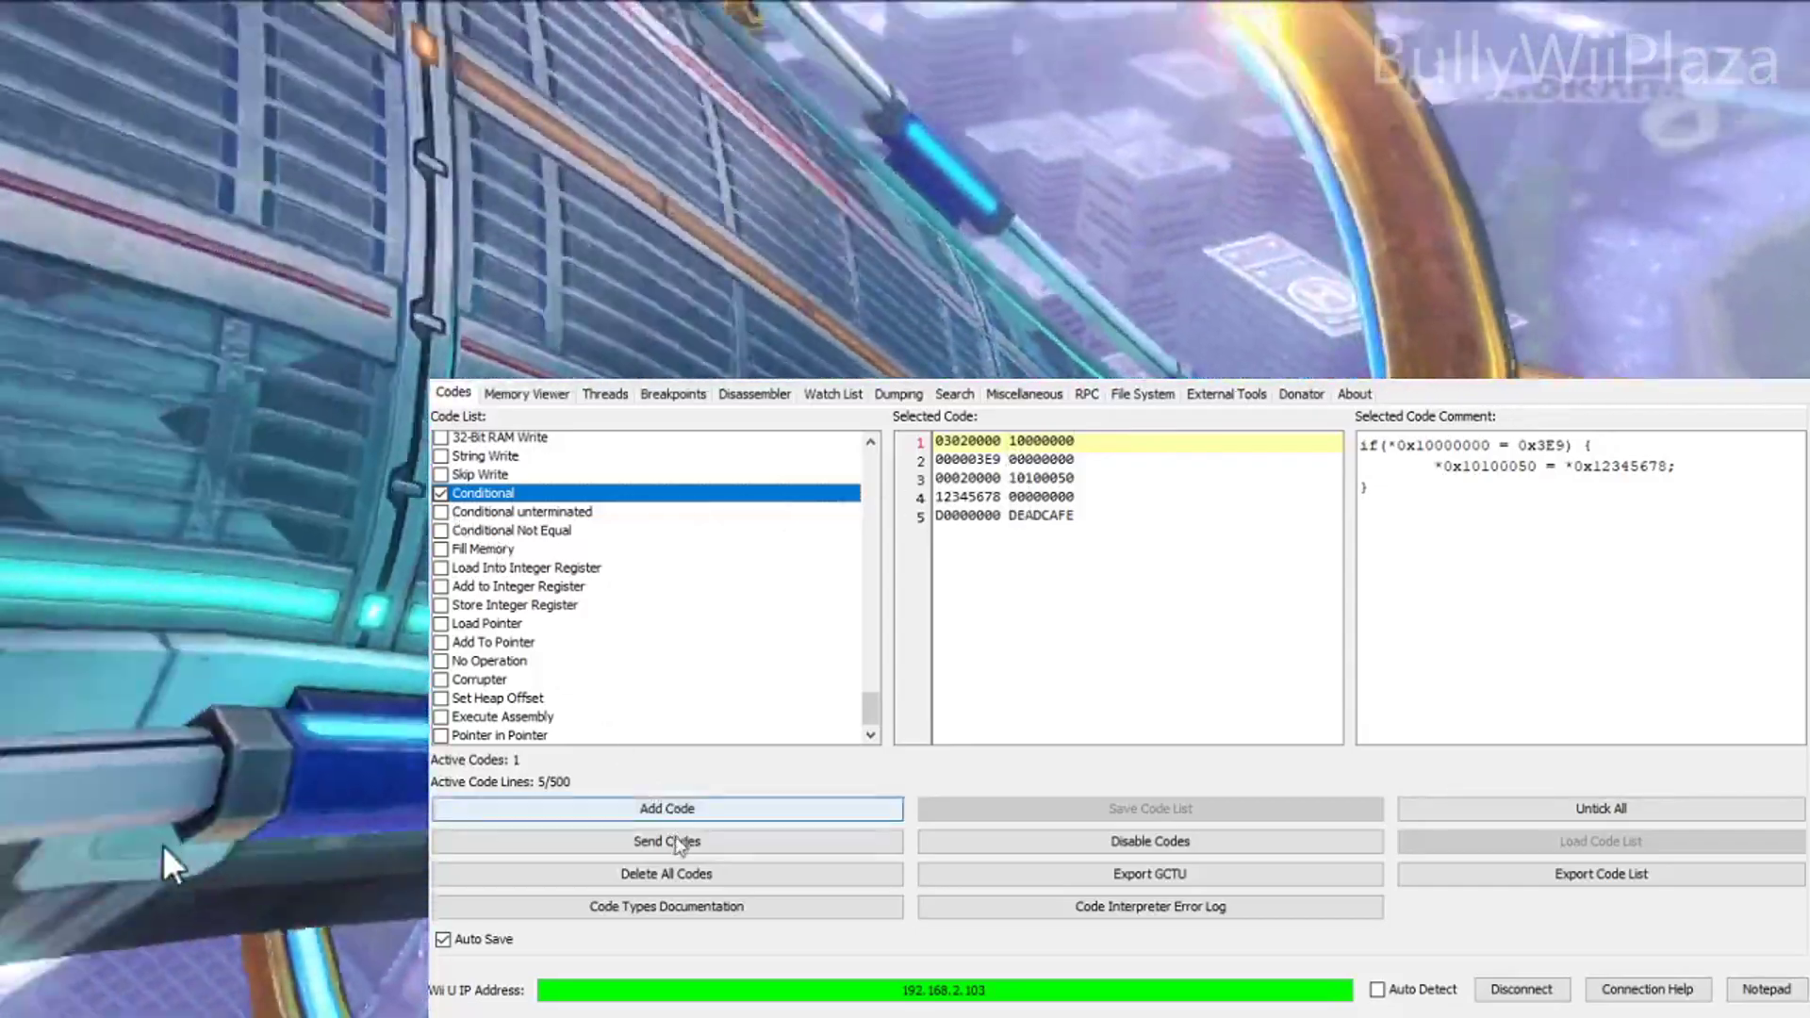
pyautogui.click(604, 841)
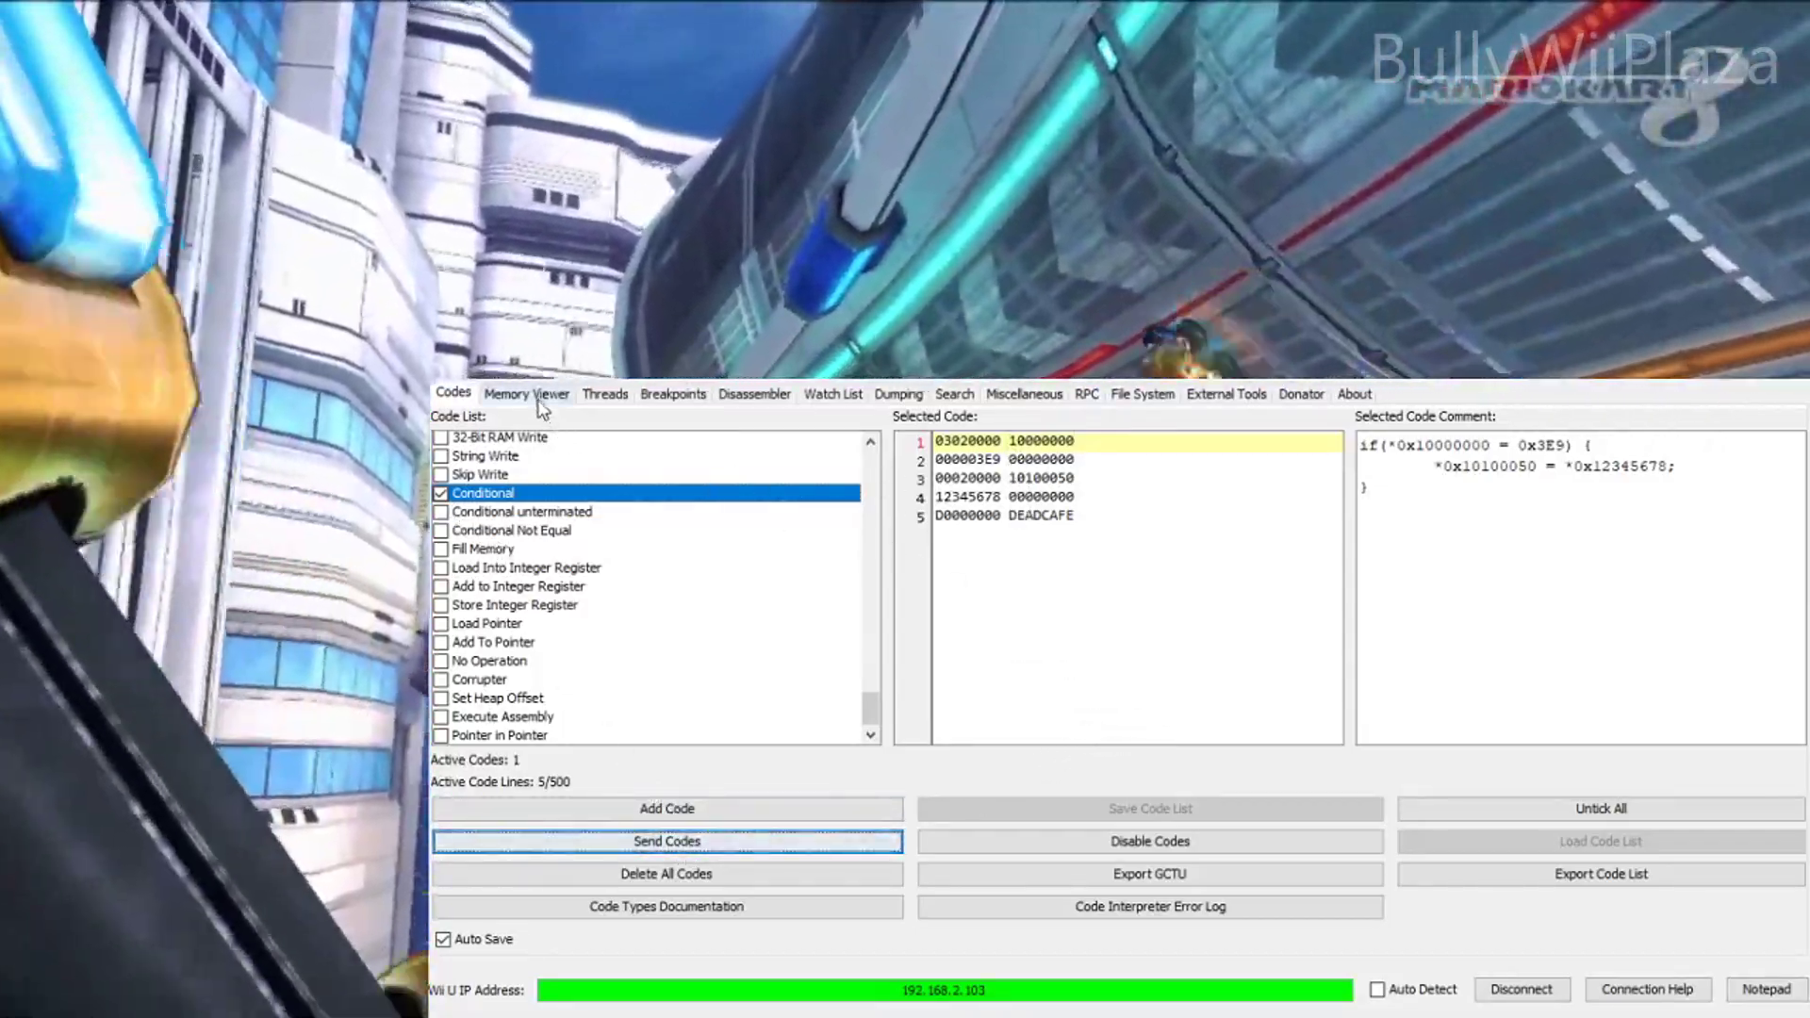
pyautogui.click(526, 394)
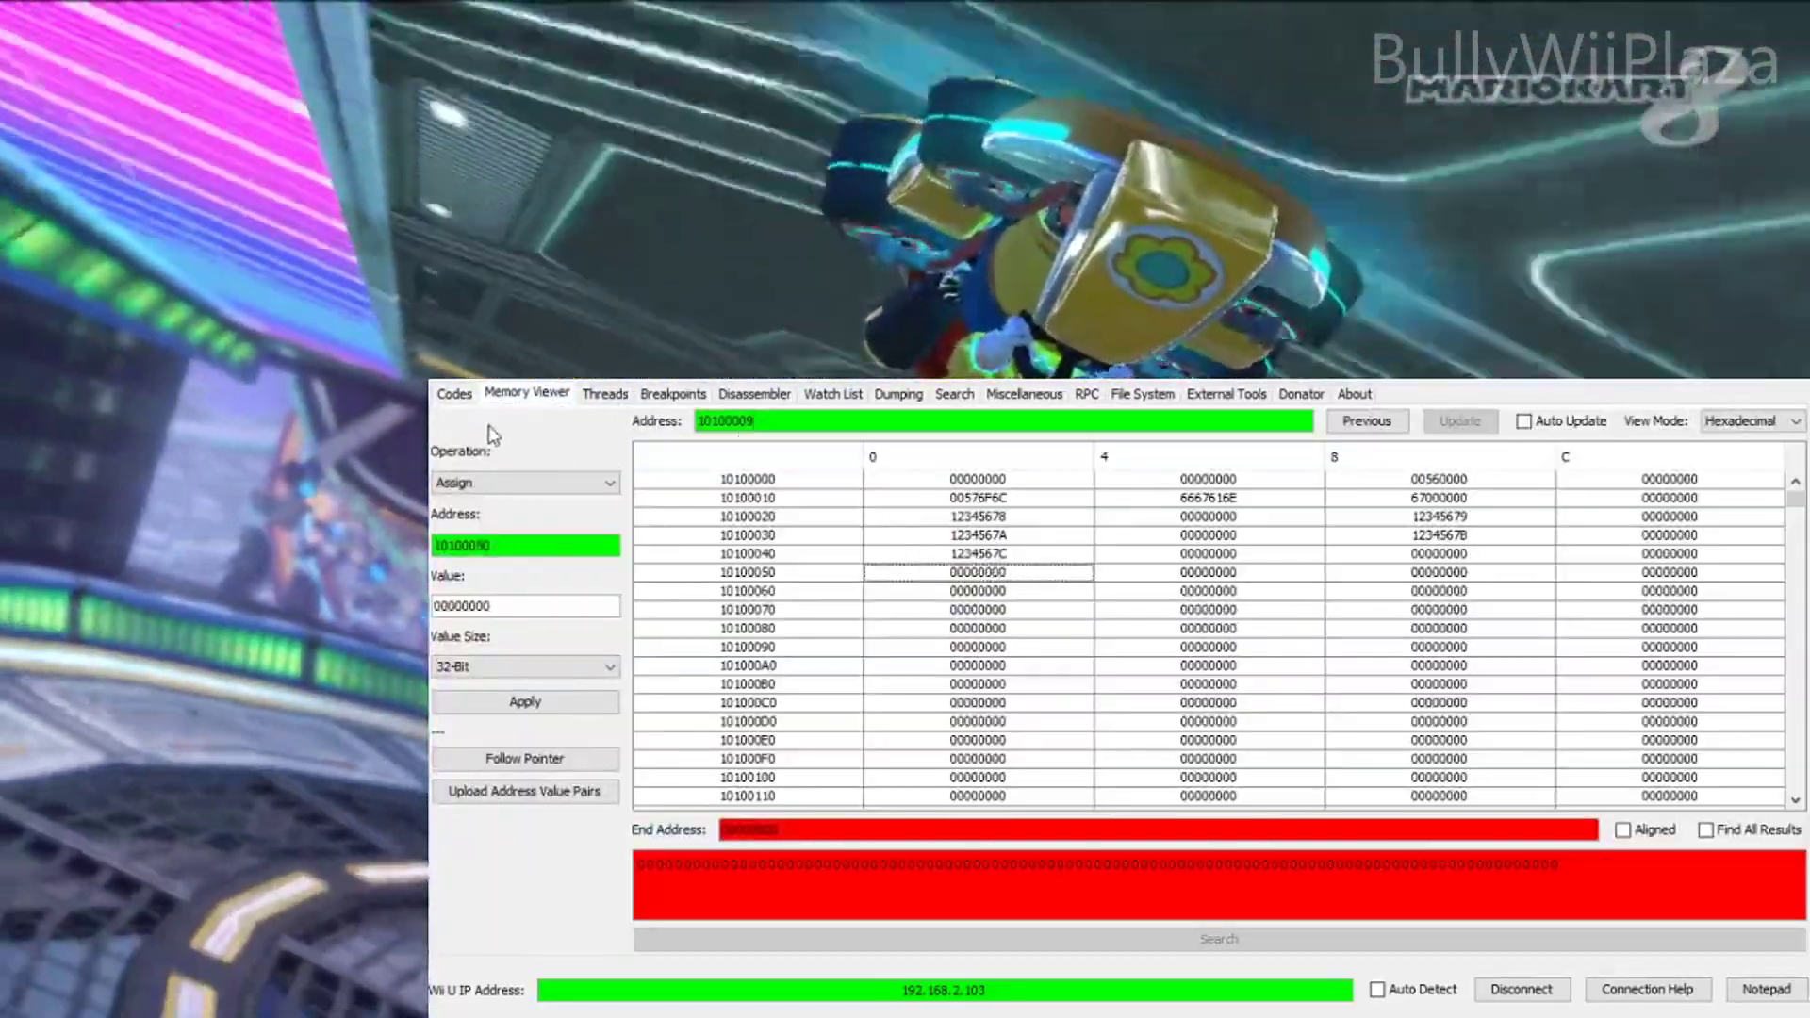
# Step: Swap the active Conditional code for Conditional unterminated and send it to the console
pyautogui.click(455, 394)
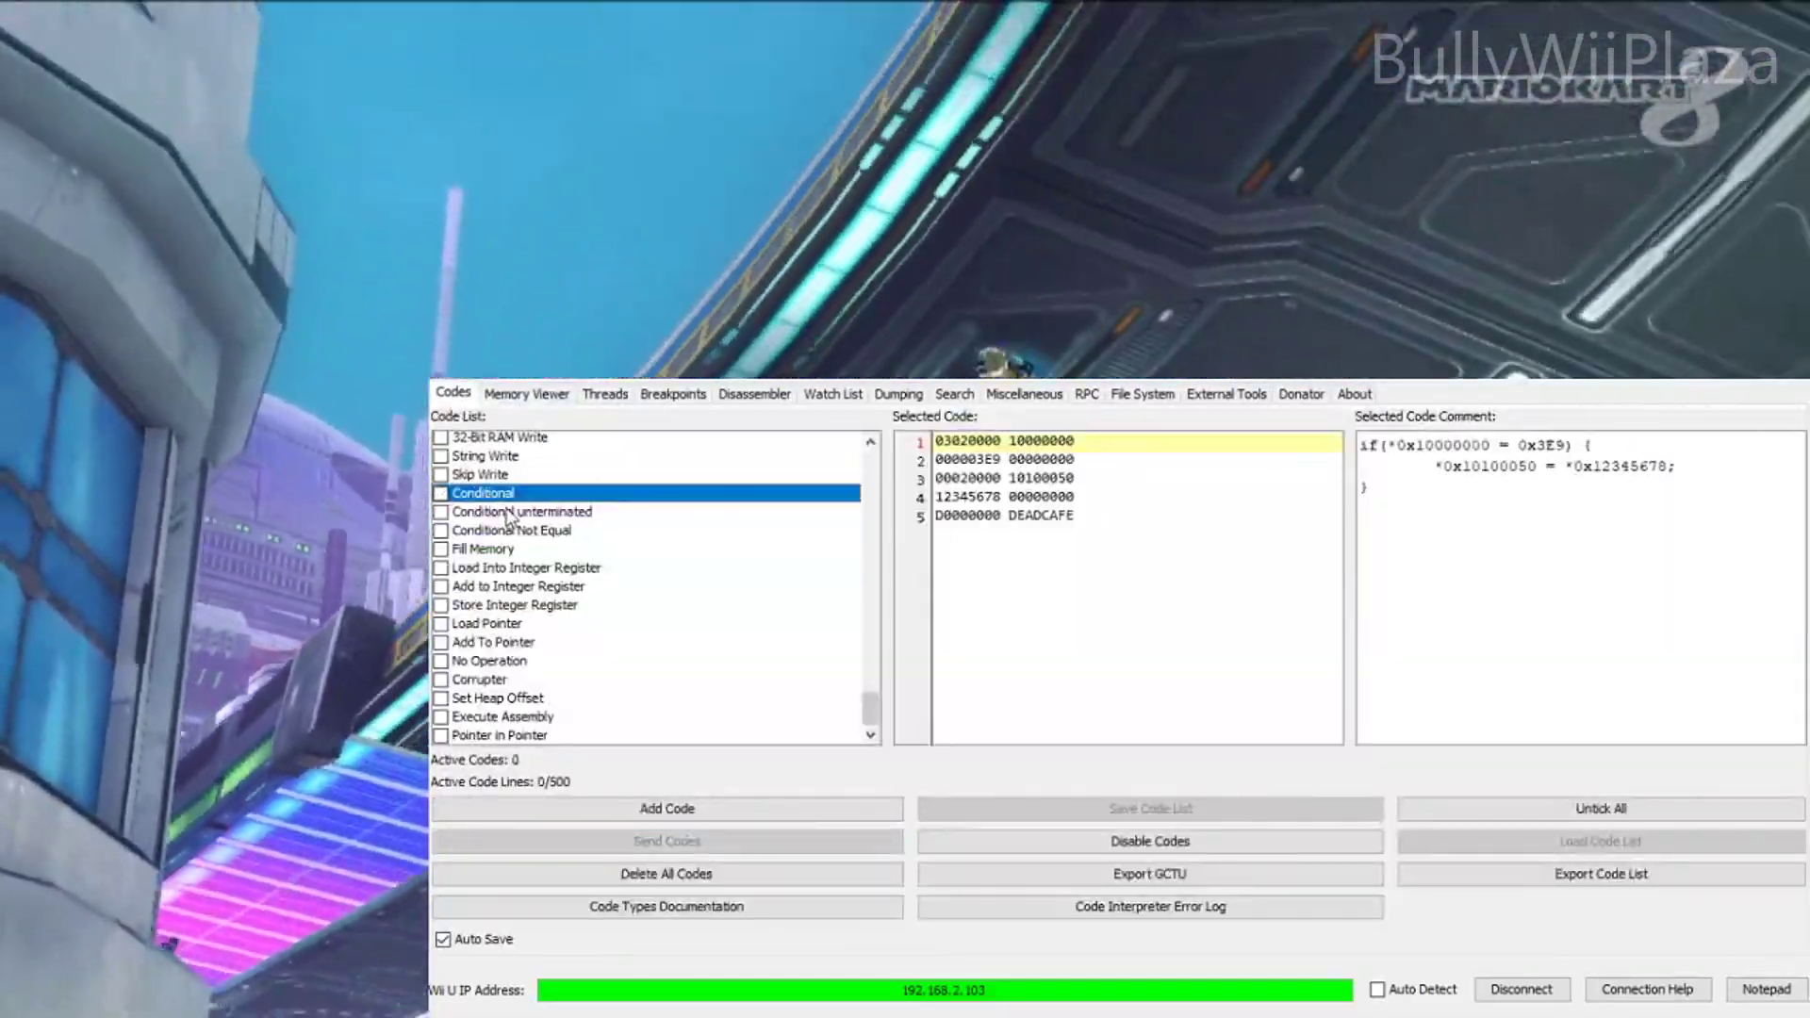
pyautogui.click(490, 511)
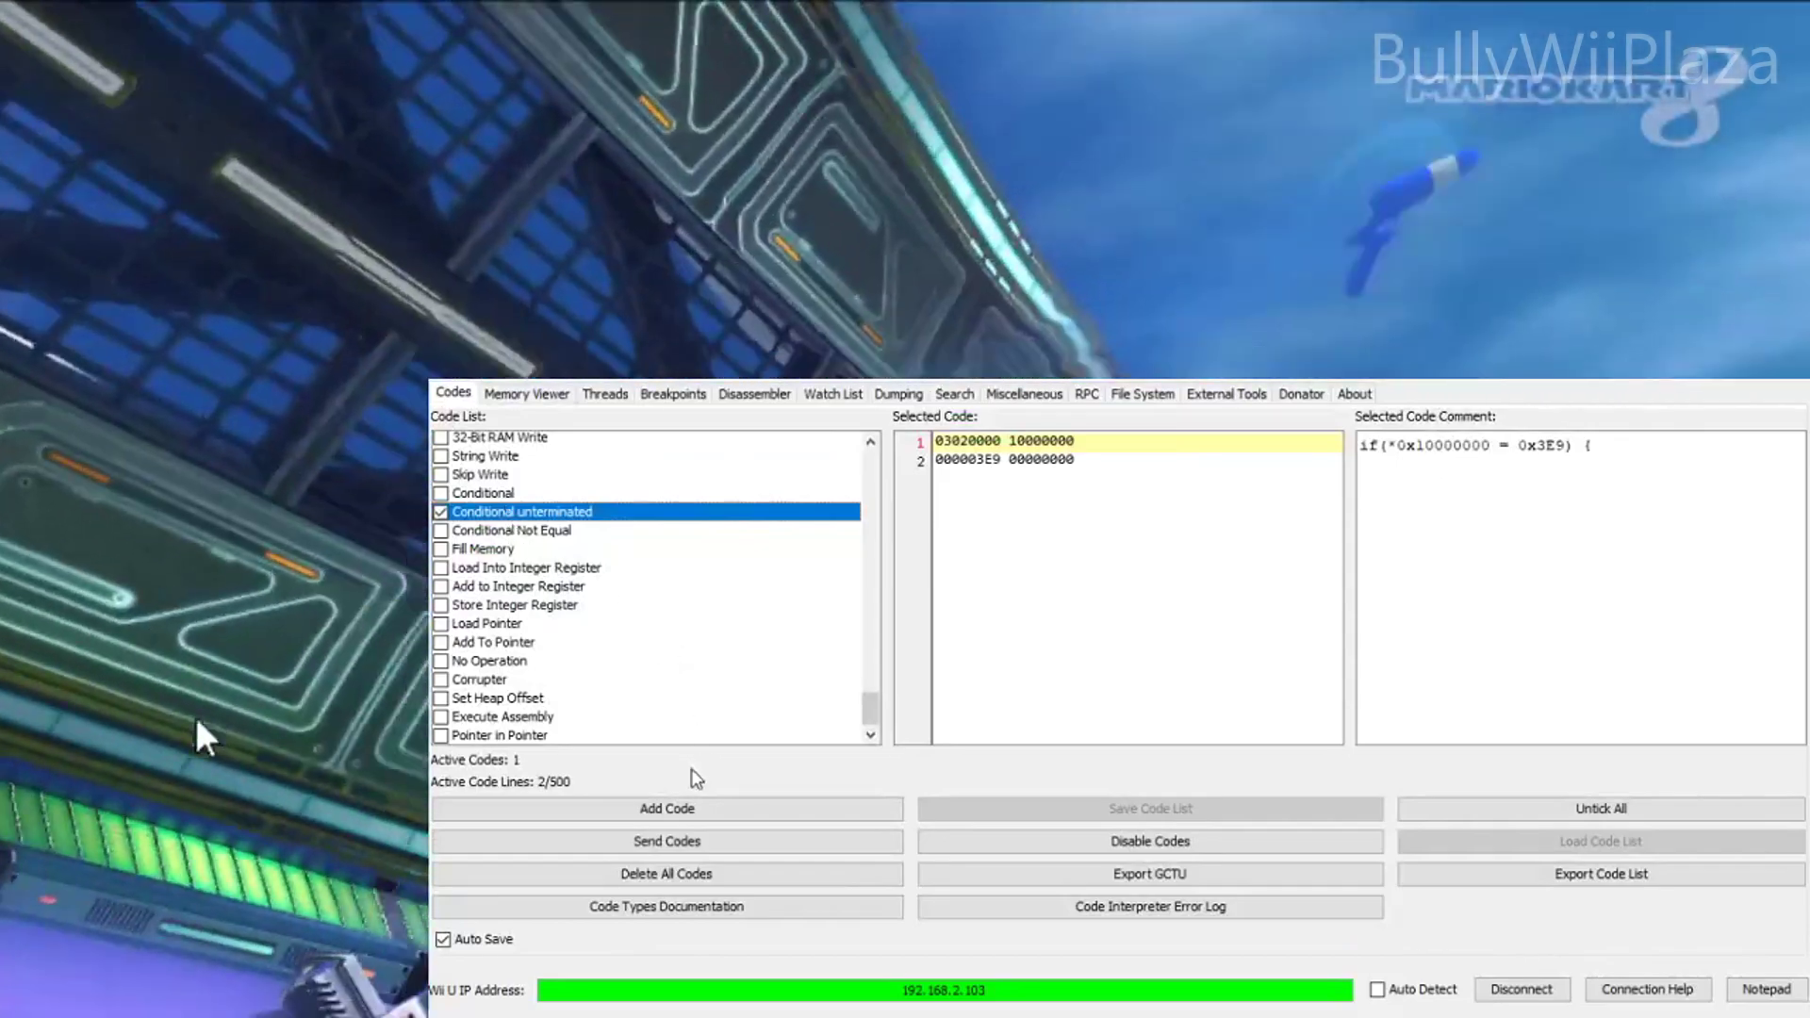
pyautogui.click(667, 841)
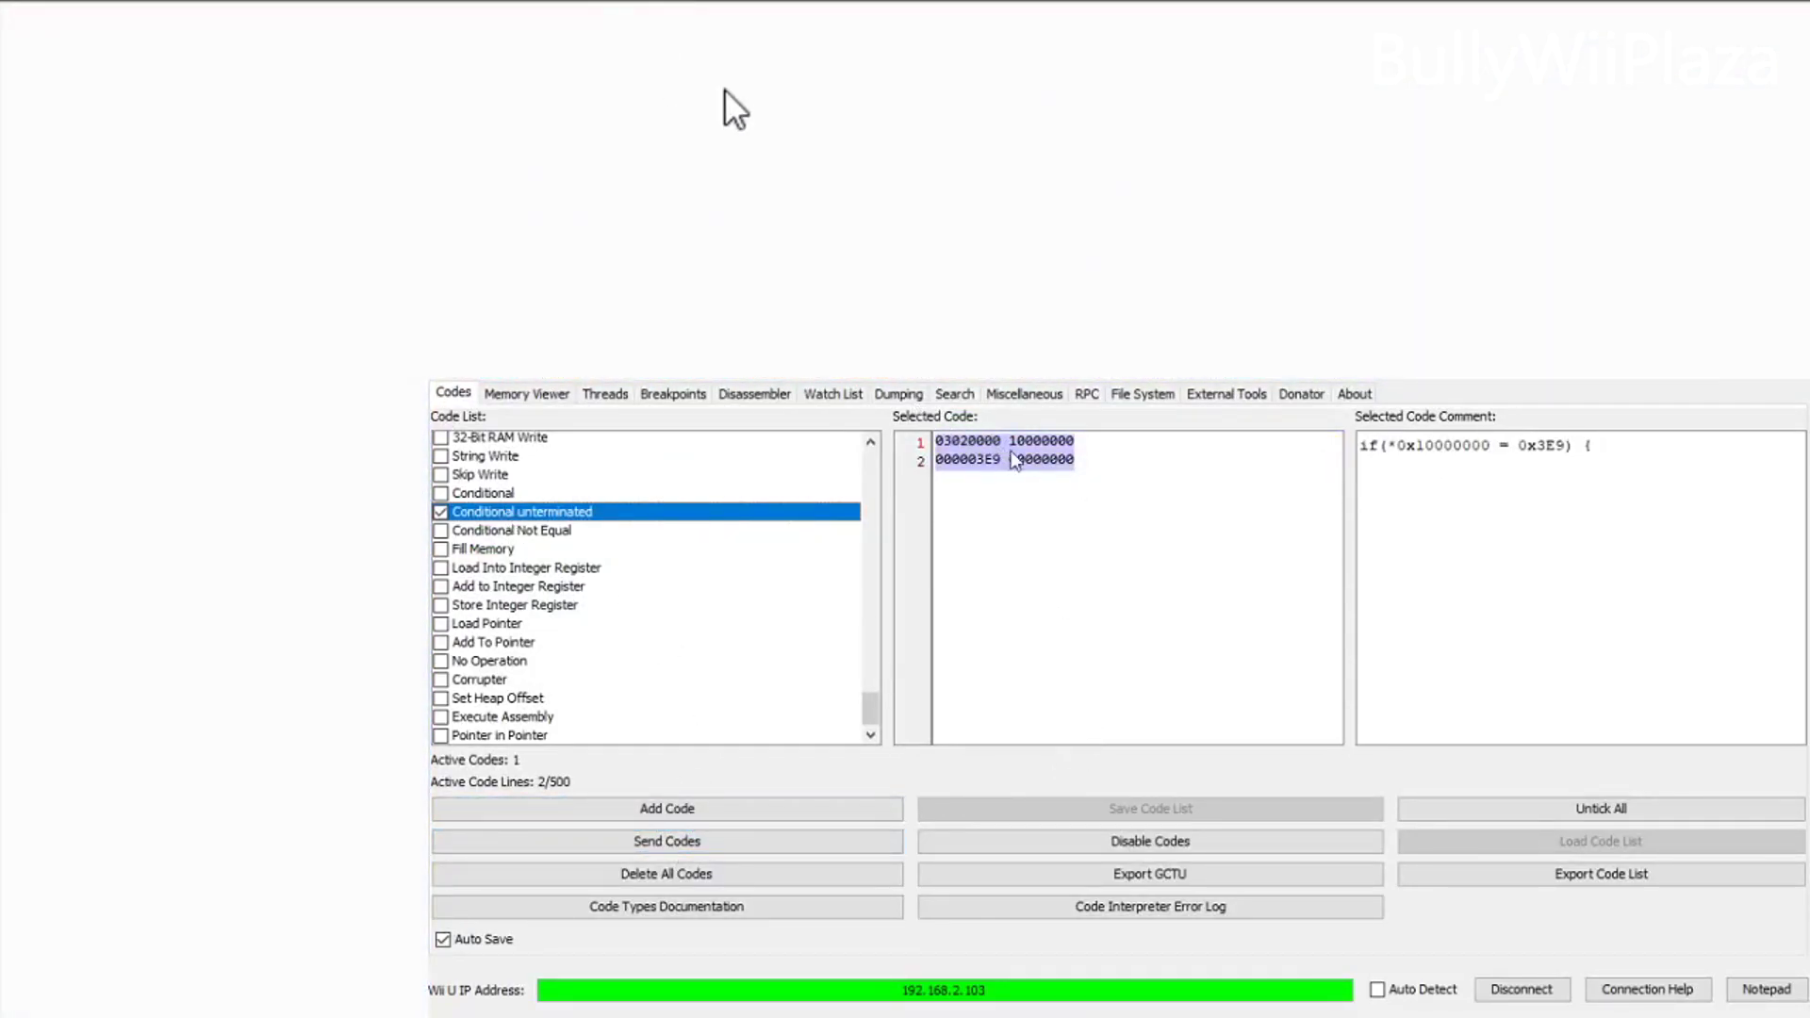
# Step: Review the unterminated conditional's code lines and comment, and consult the code interpreter error log
pyautogui.click(1132, 461)
pyautogui.moveTo(1645, 455); pyautogui.dragTo(1410, 459)
pyautogui.click(1616, 189)
pyautogui.click(1164, 908)
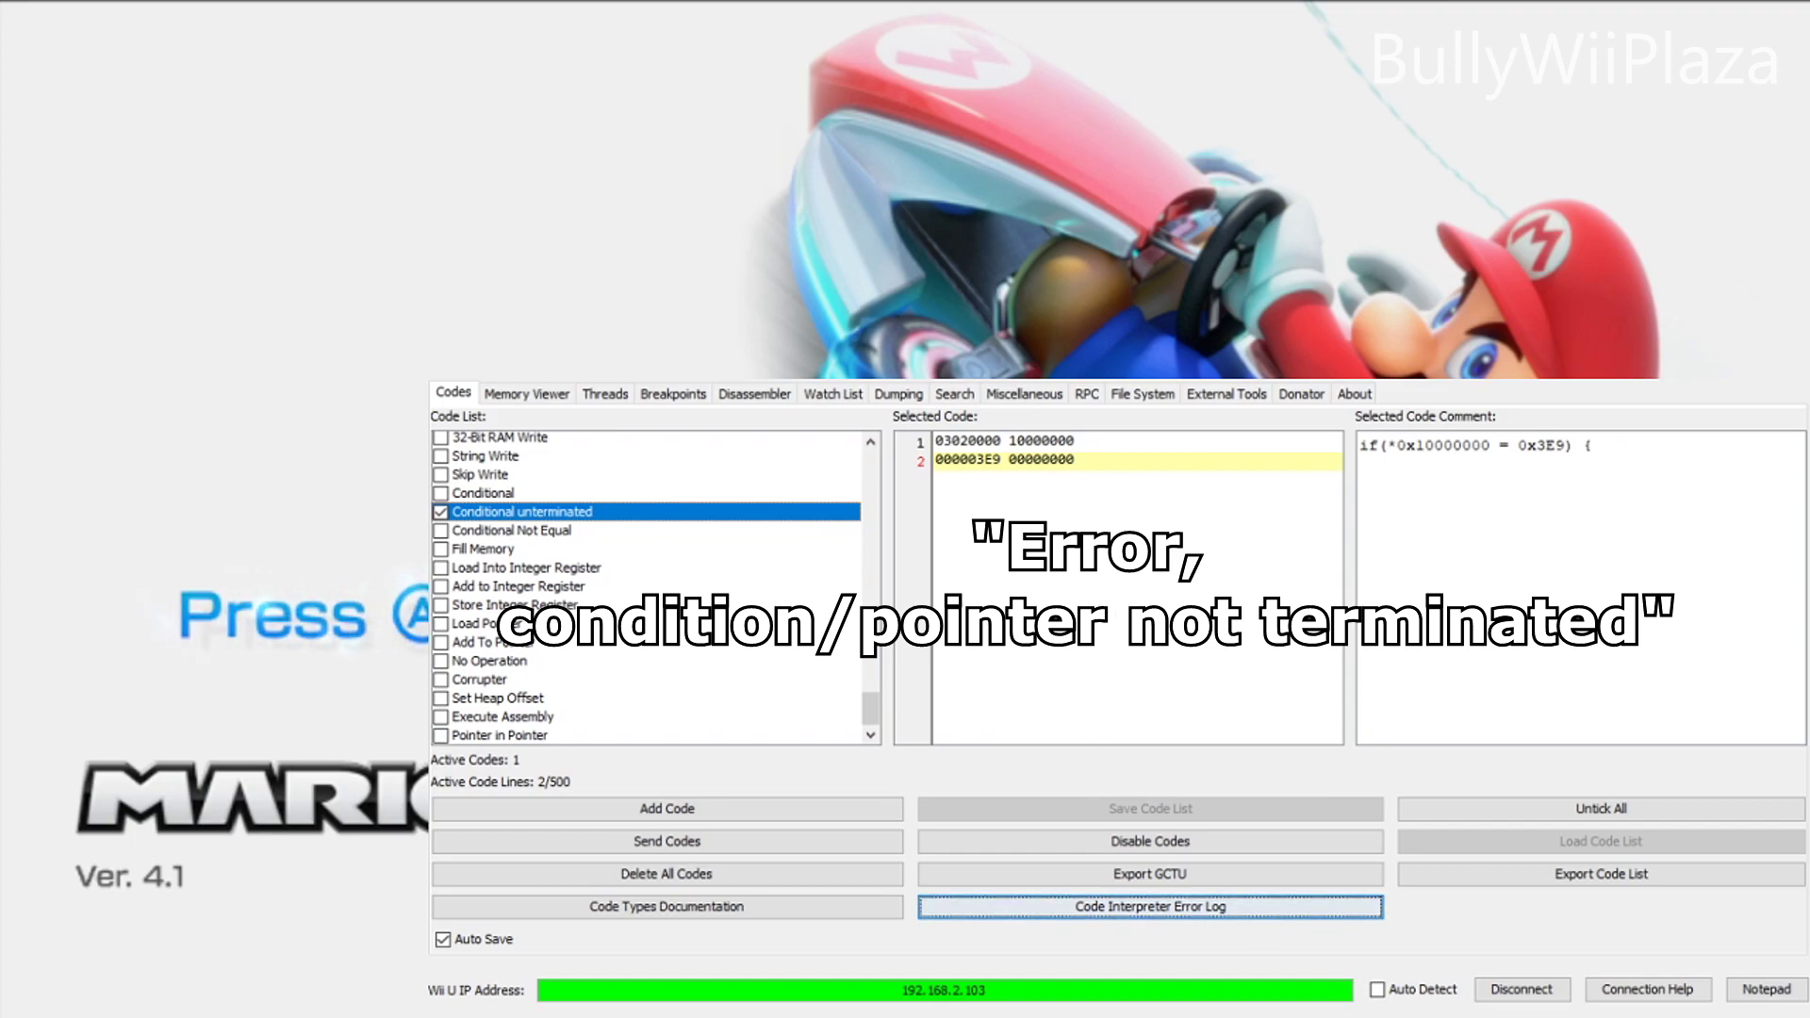
# Step: Send Conditional Not Equal in place of Conditional unterminated and check address 10100054 in the memory viewer with auto update
pyautogui.click(440, 512)
pyautogui.click(440, 531)
pyautogui.click(781, 839)
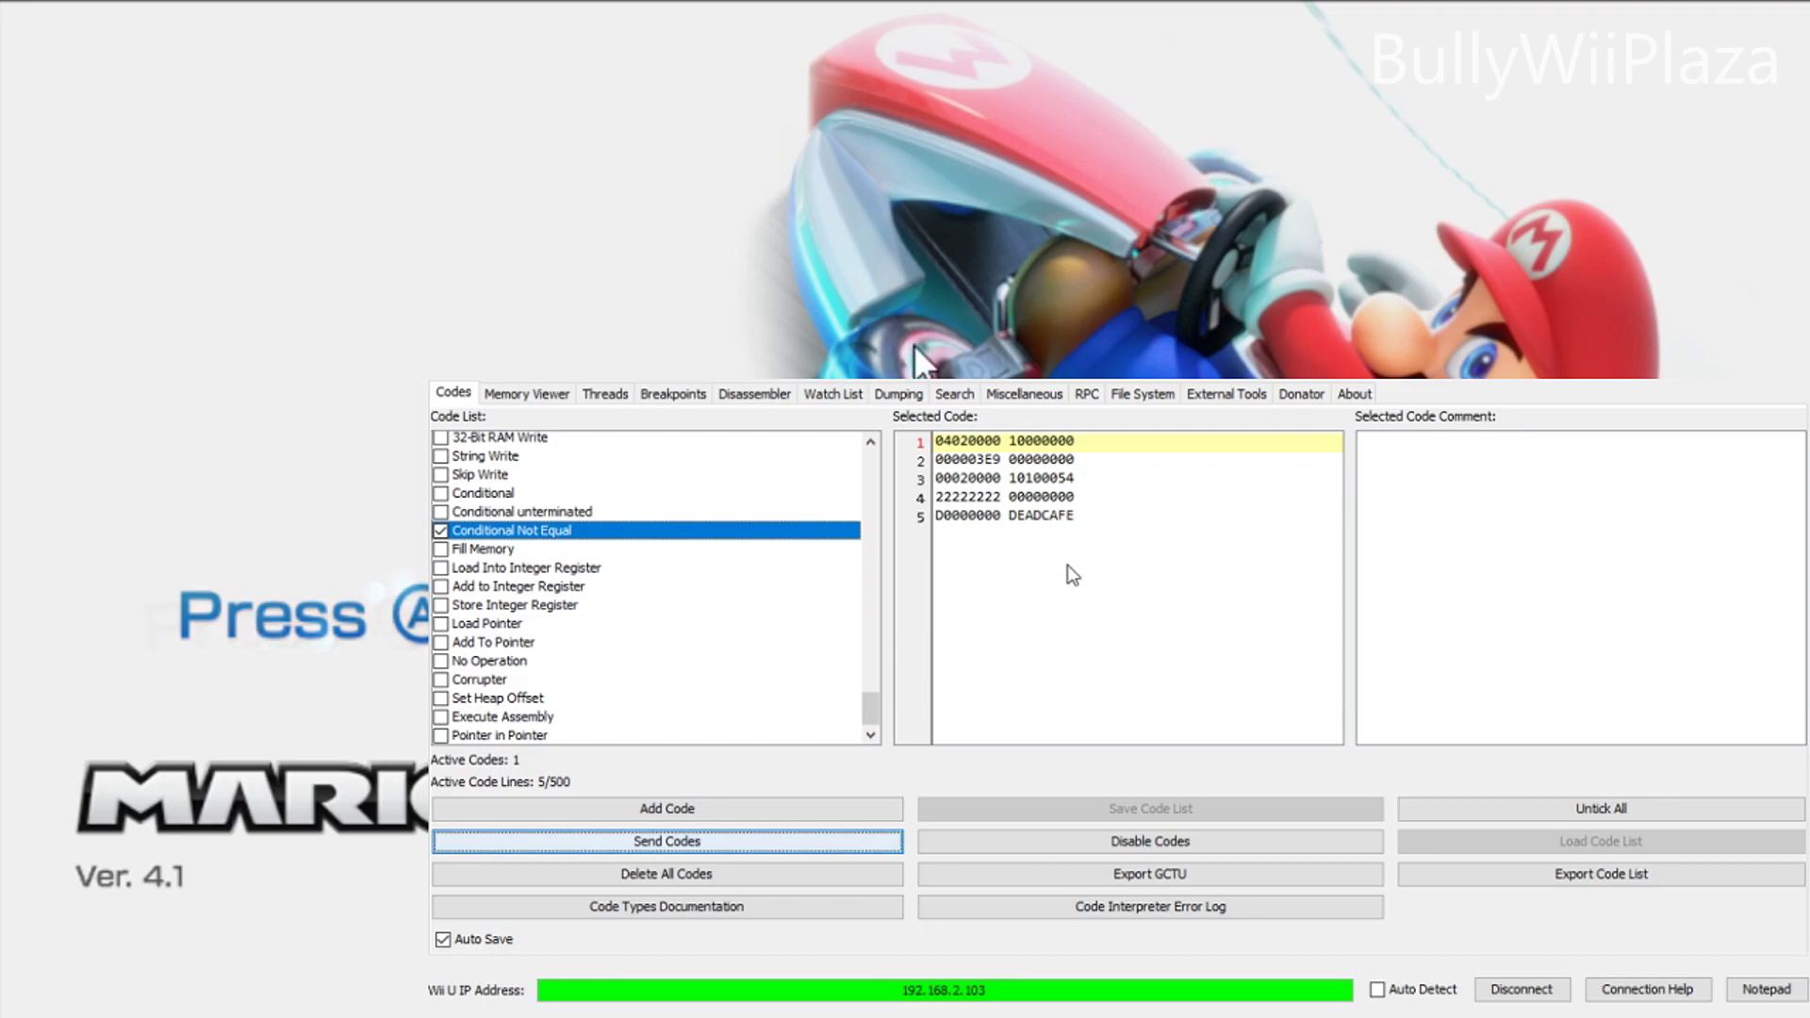
pyautogui.click(560, 397)
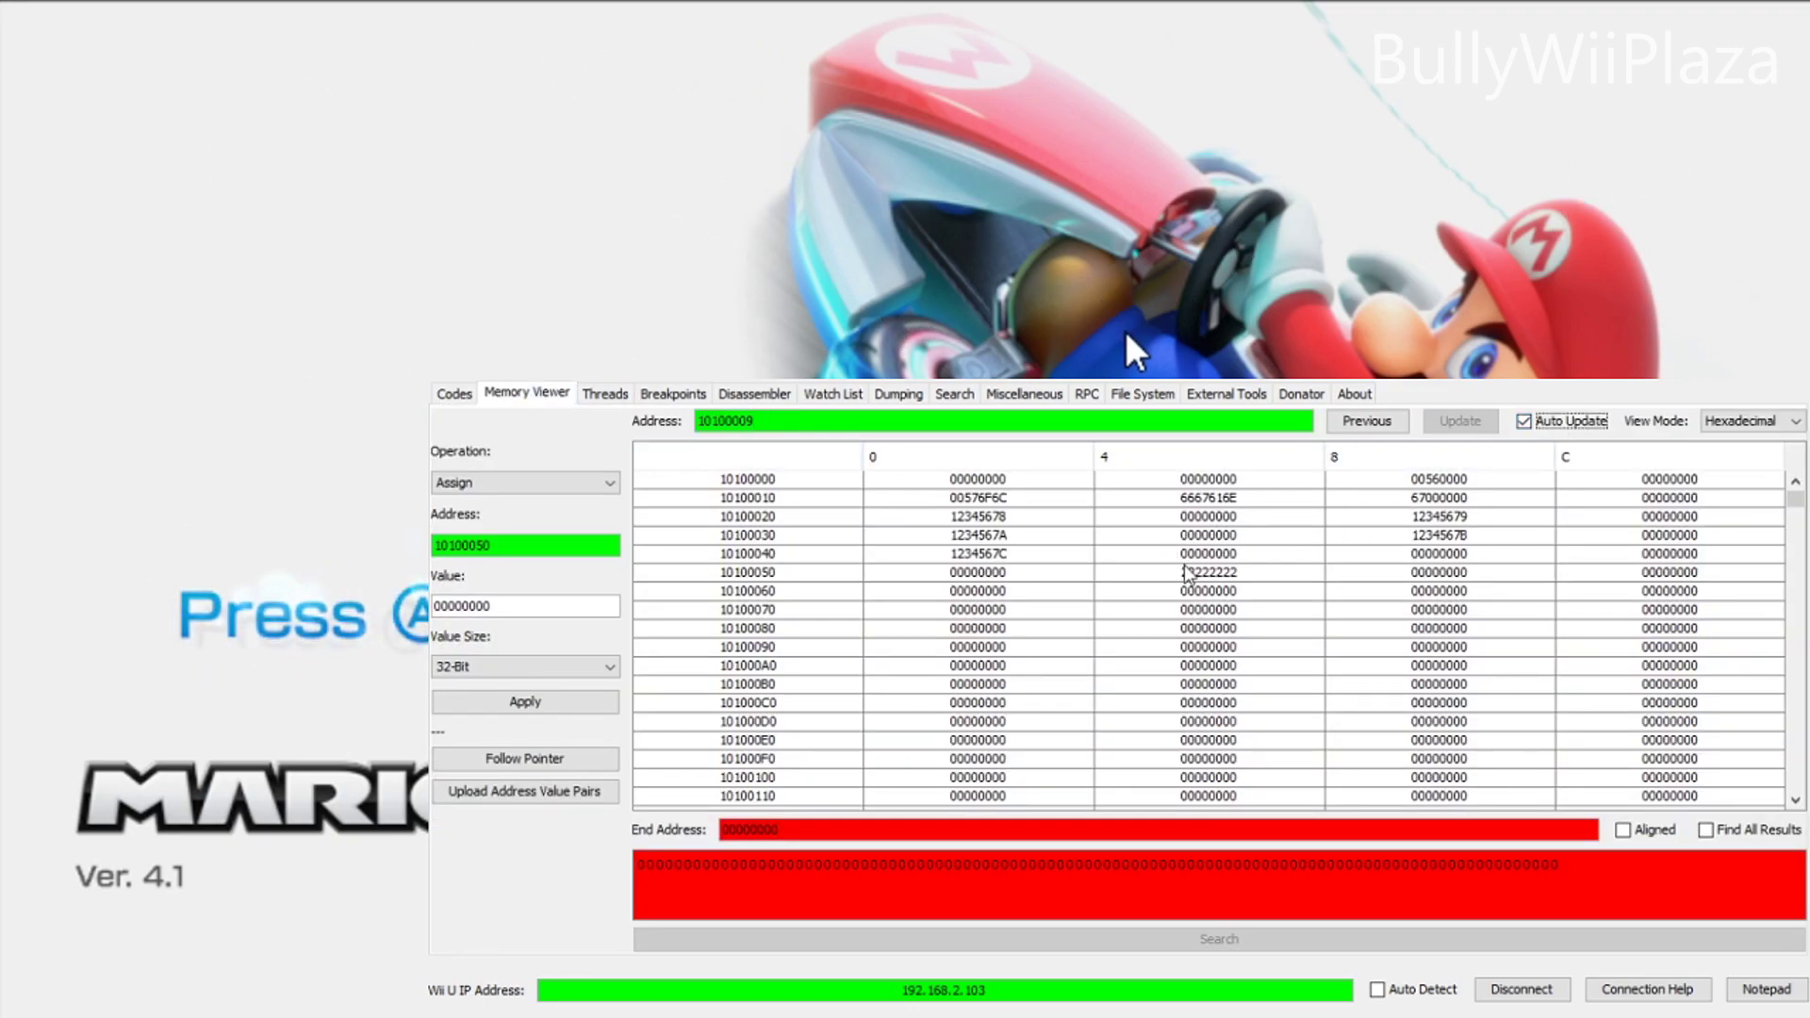
pyautogui.click(1527, 426)
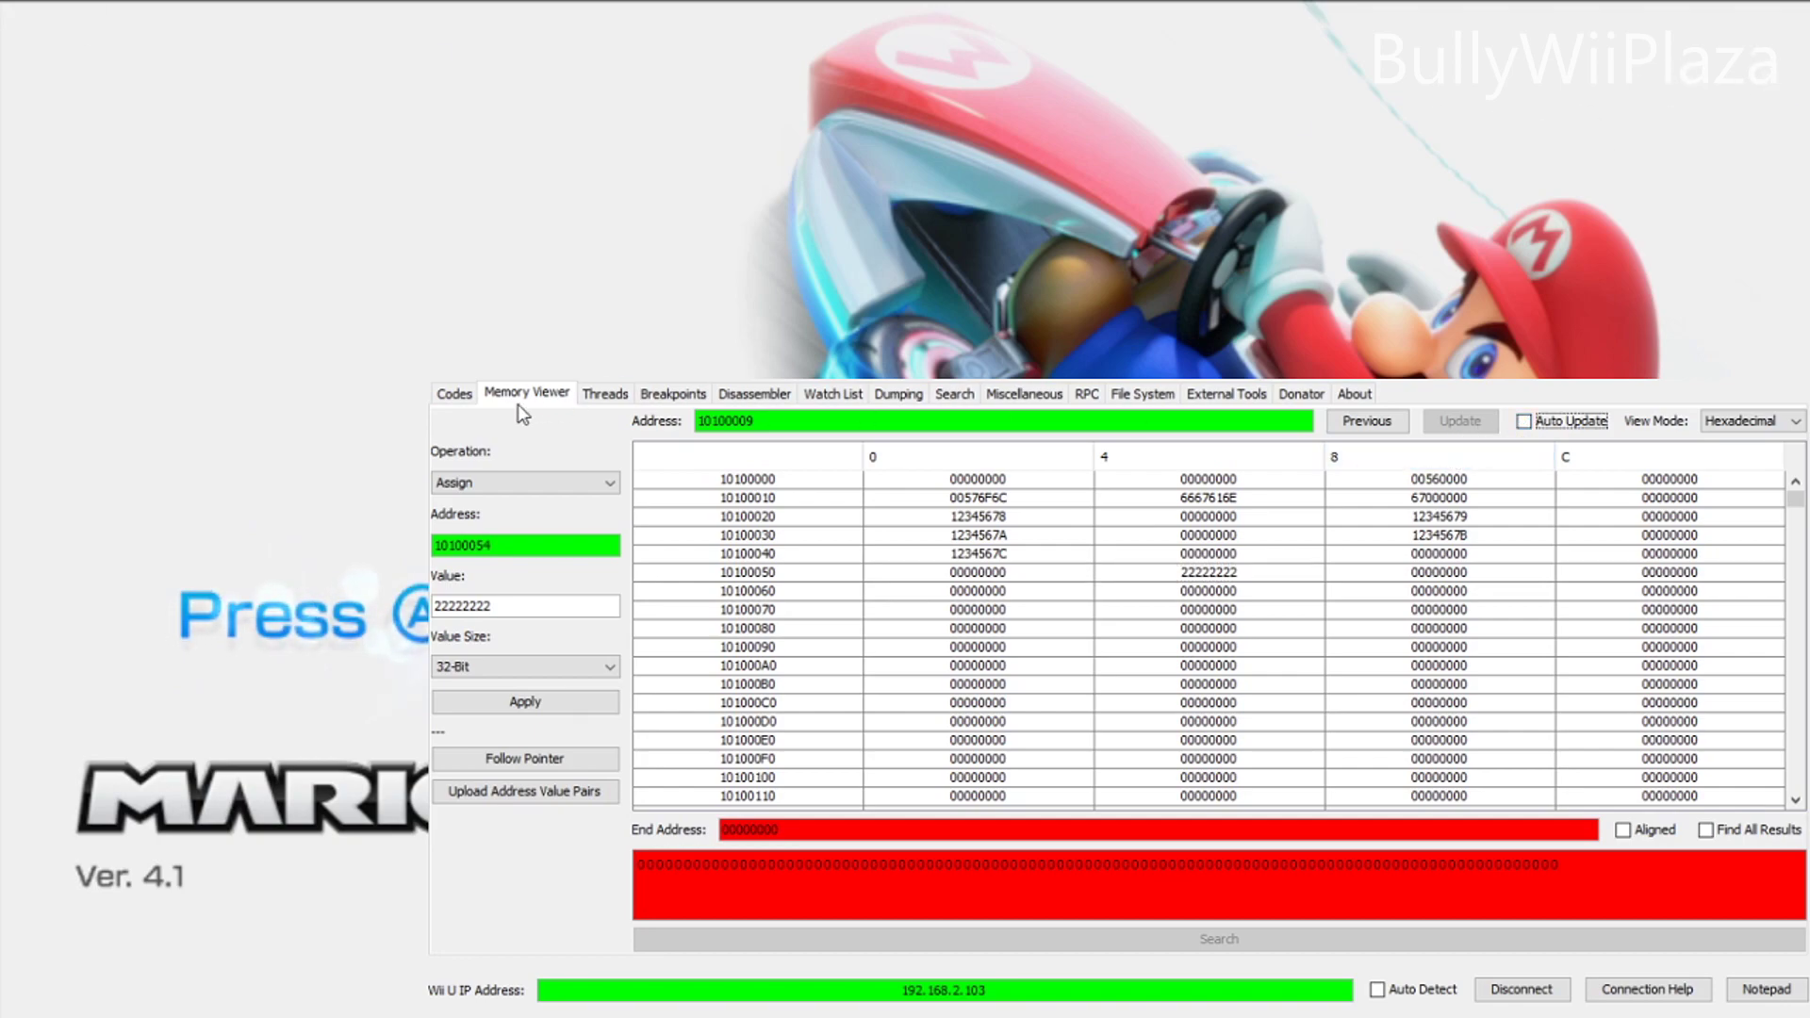
# Step: Make Fill Memory the only active code instead of Conditional Not Equal and send it to the console
pyautogui.click(453, 395)
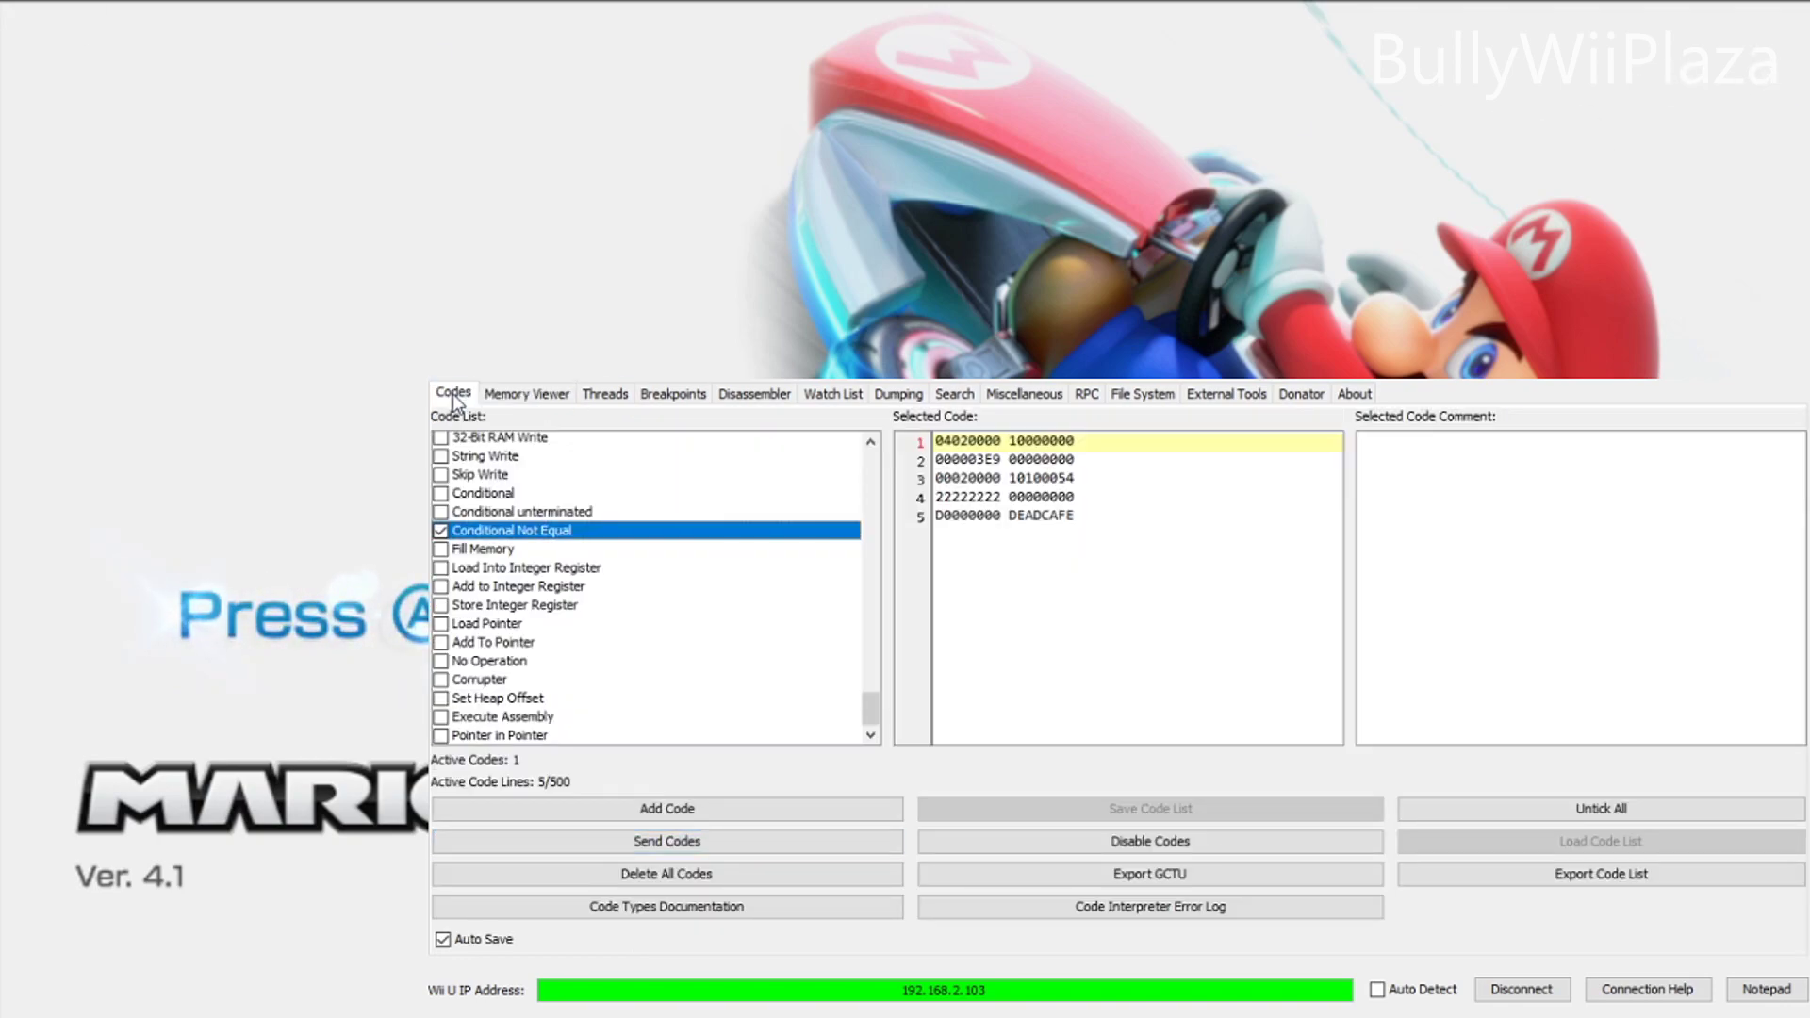
pyautogui.click(486, 549)
pyautogui.doubleClick(483, 530)
pyautogui.click(489, 547)
pyautogui.doubleClick(488, 546)
pyautogui.click(667, 841)
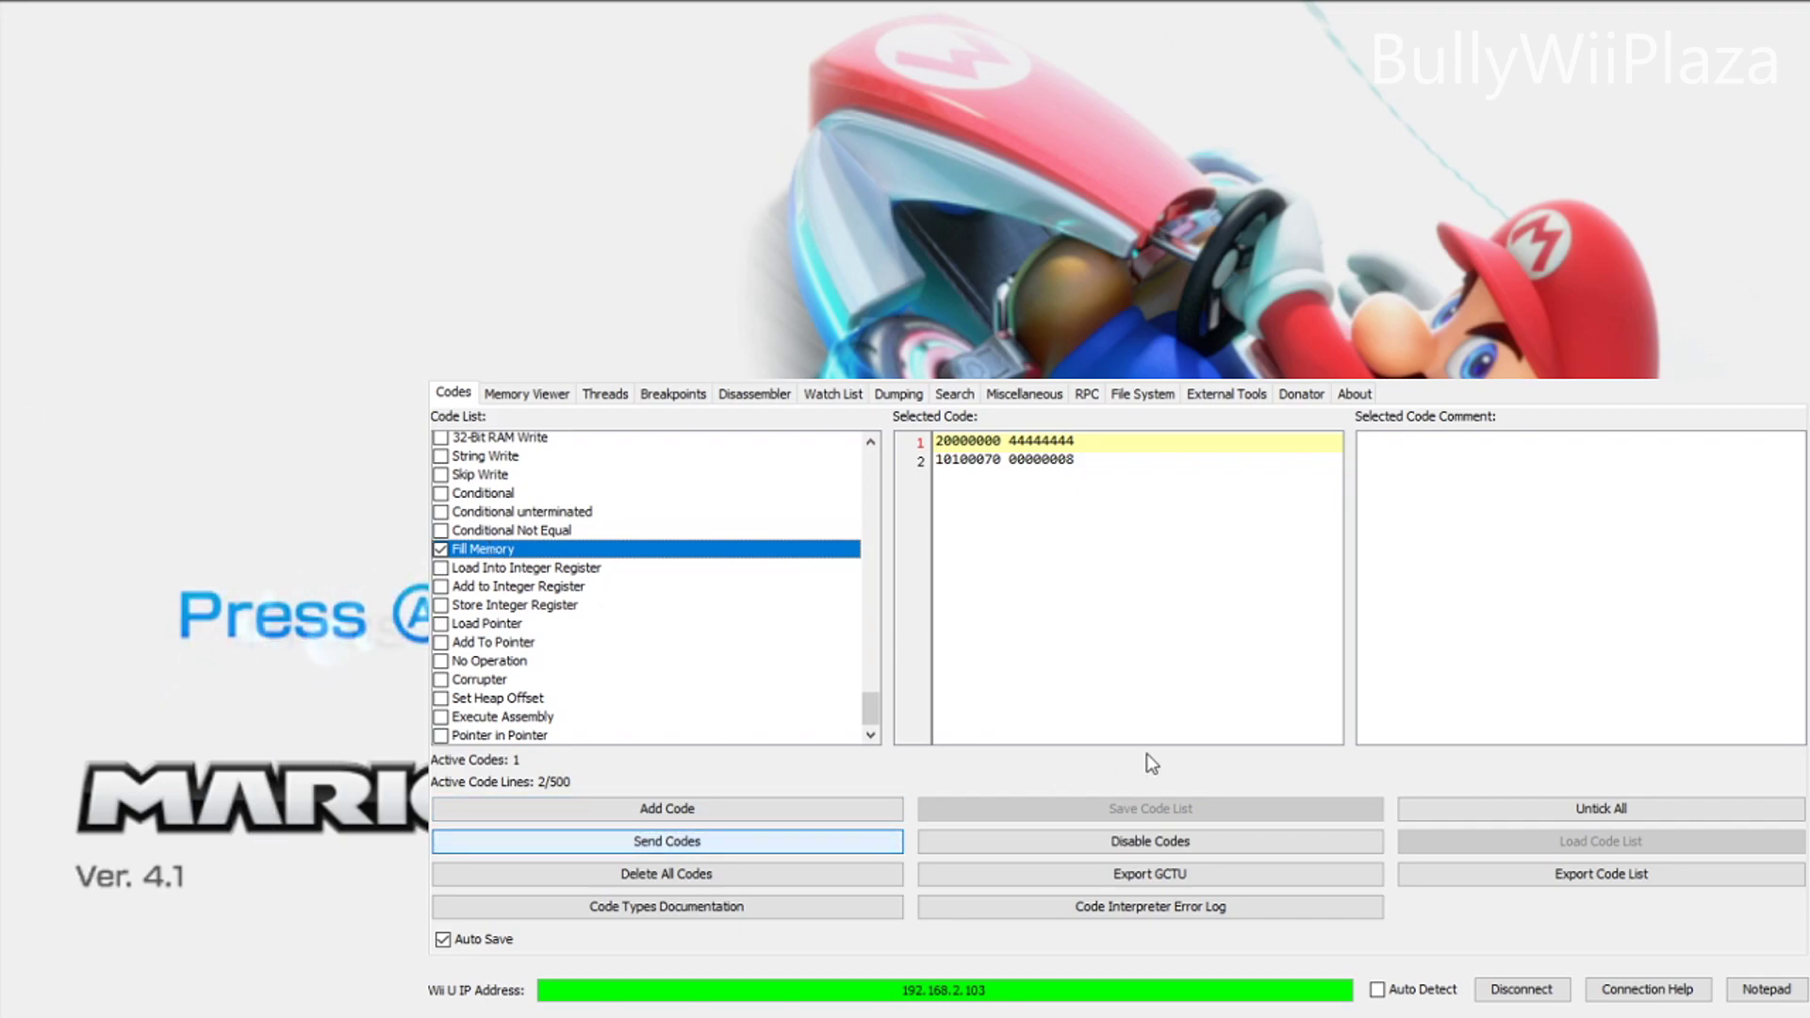
# Step: Check the memory filled from address 10100070 in the memory viewer using auto update
pyautogui.click(560, 396)
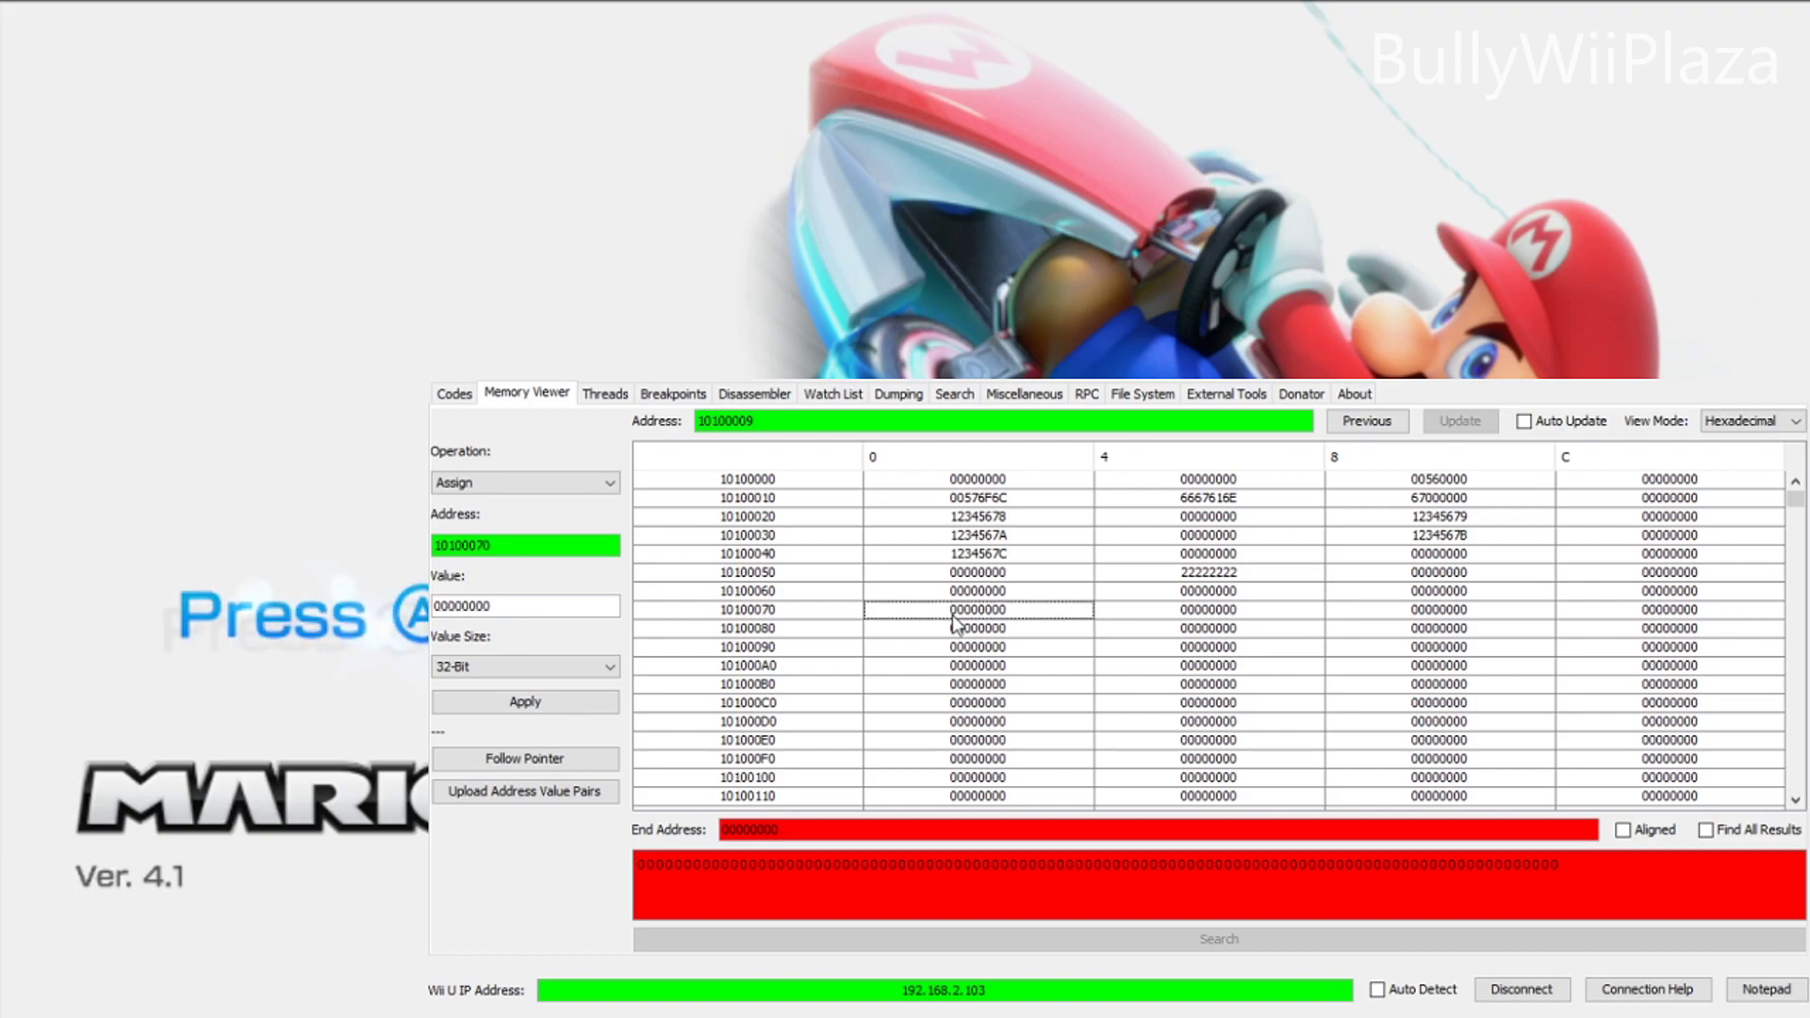
pyautogui.click(1525, 424)
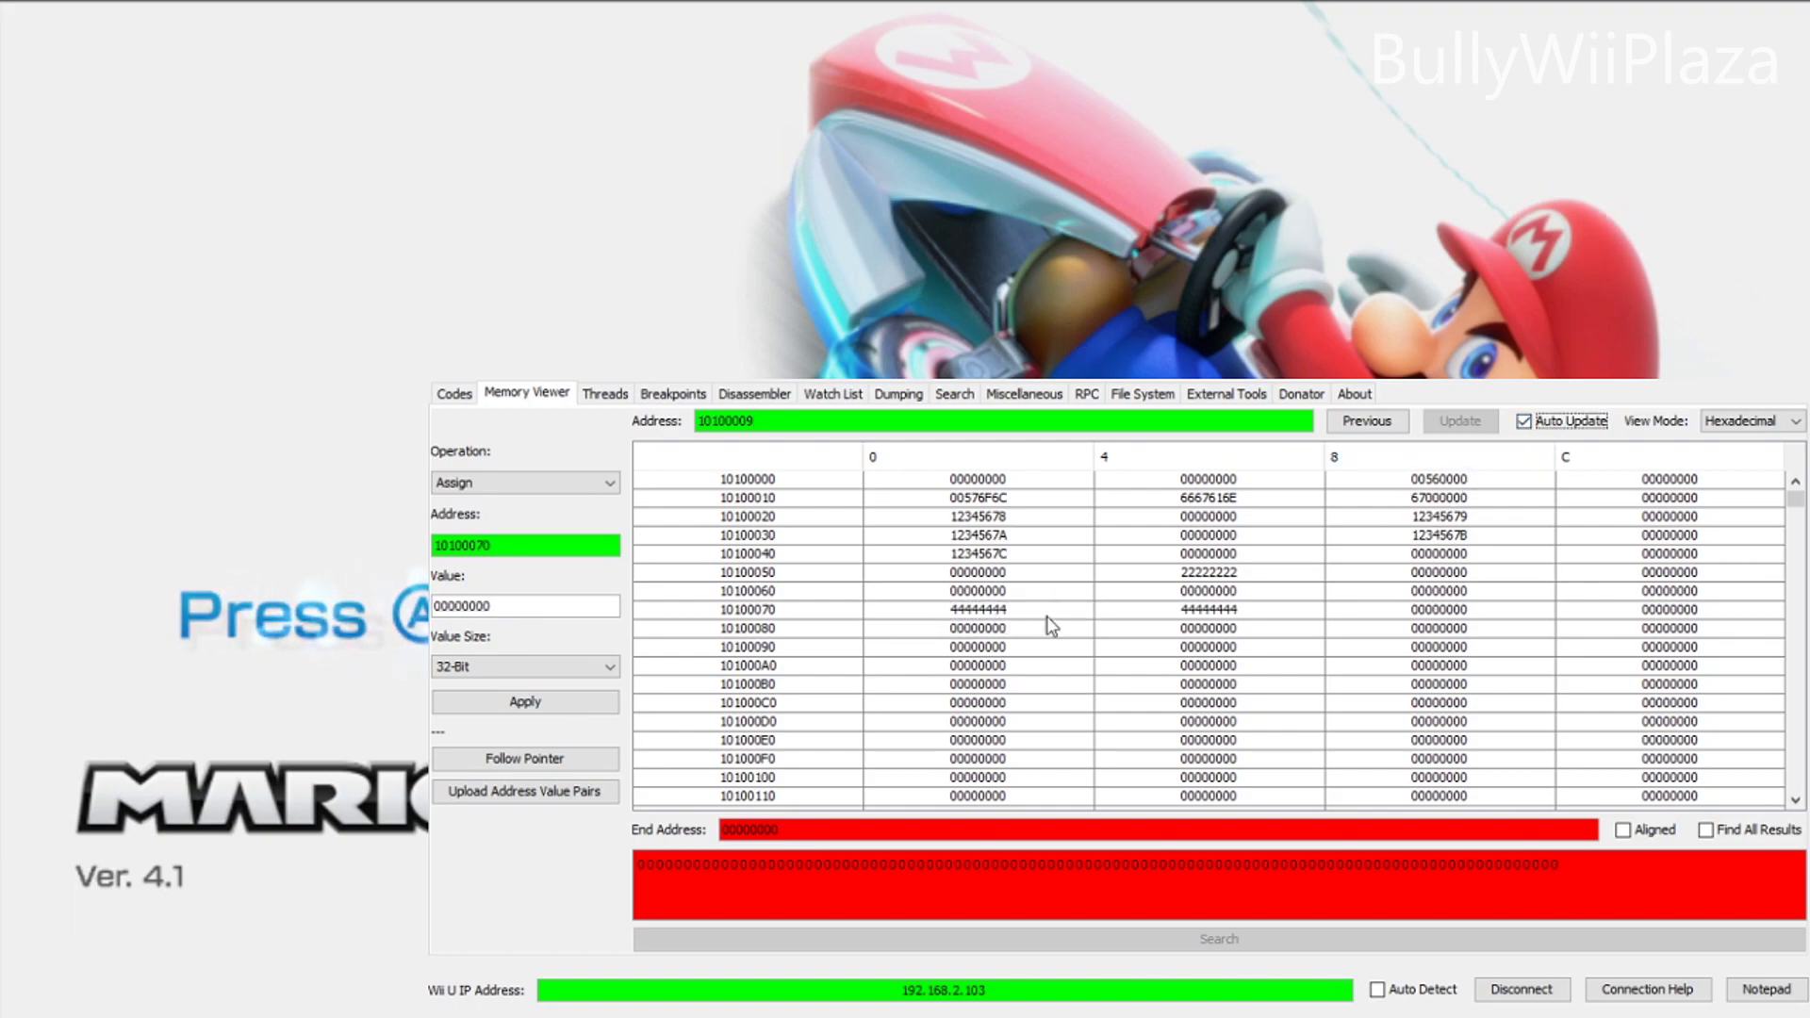
pyautogui.click(454, 394)
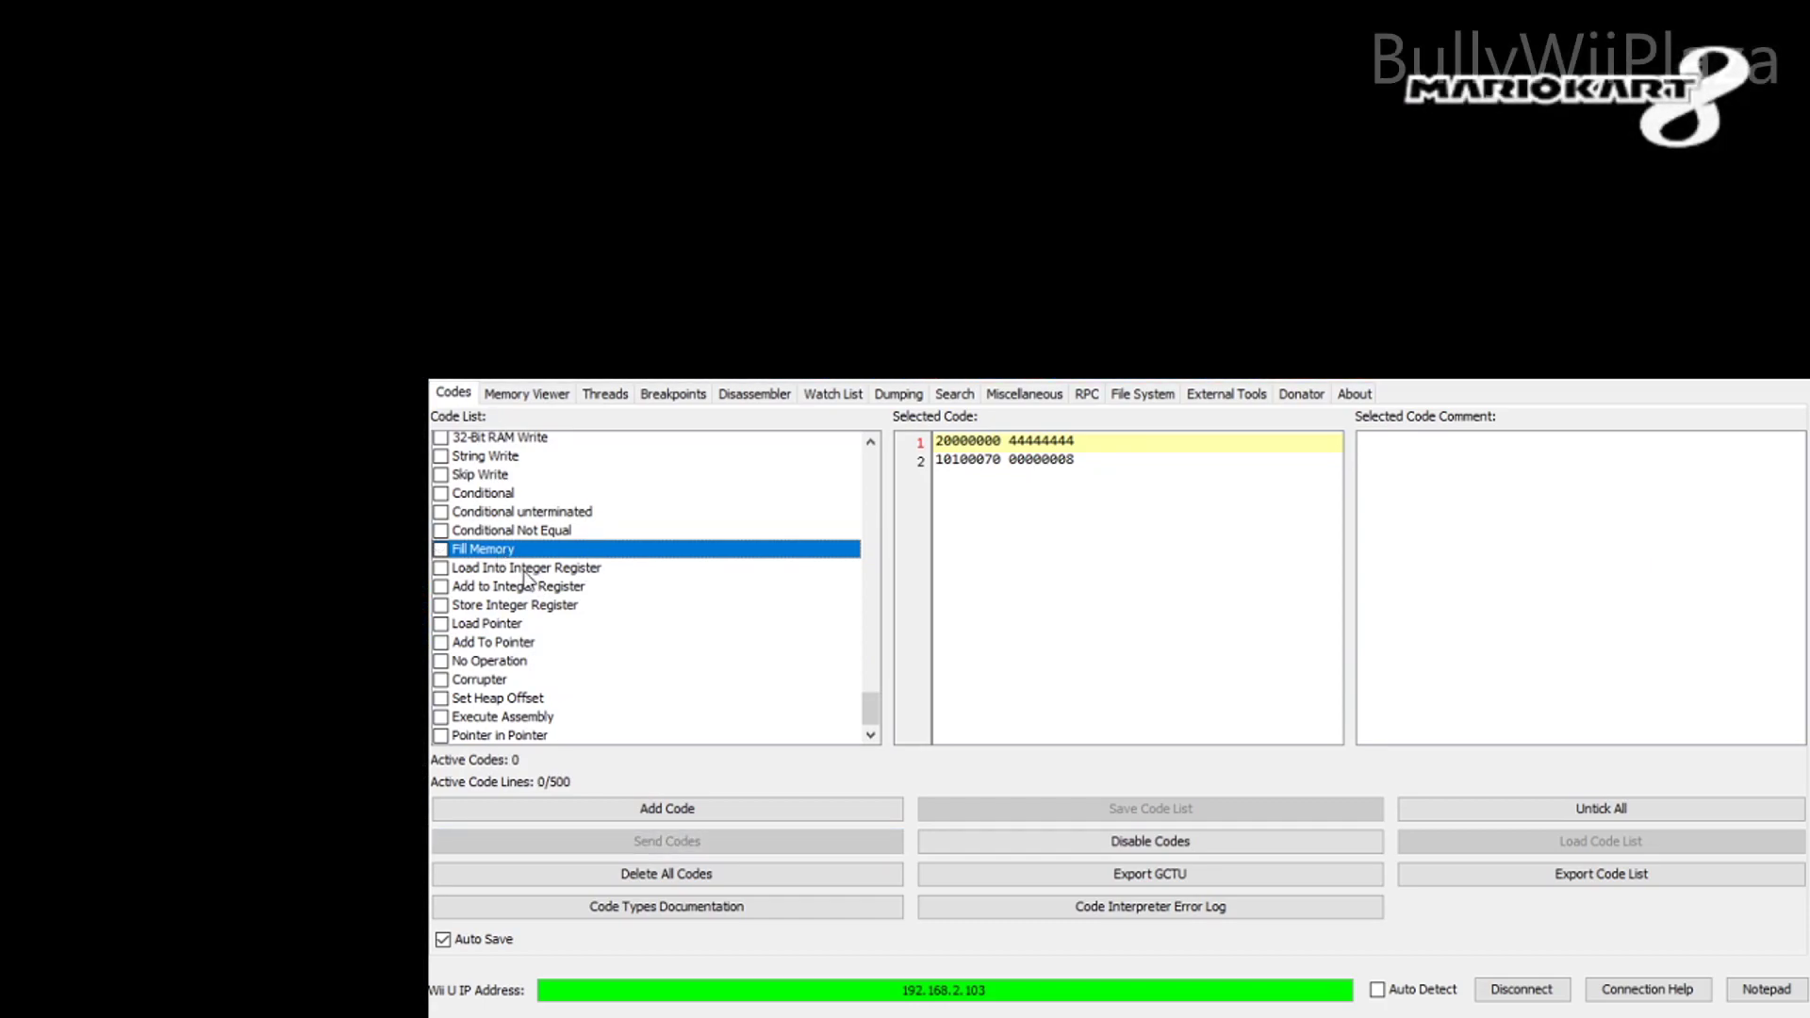
# Step: Activate Load Into Integer Register, Add to Integer Register and Store Integer Register in place of Fill Memory
pyautogui.click(524, 571)
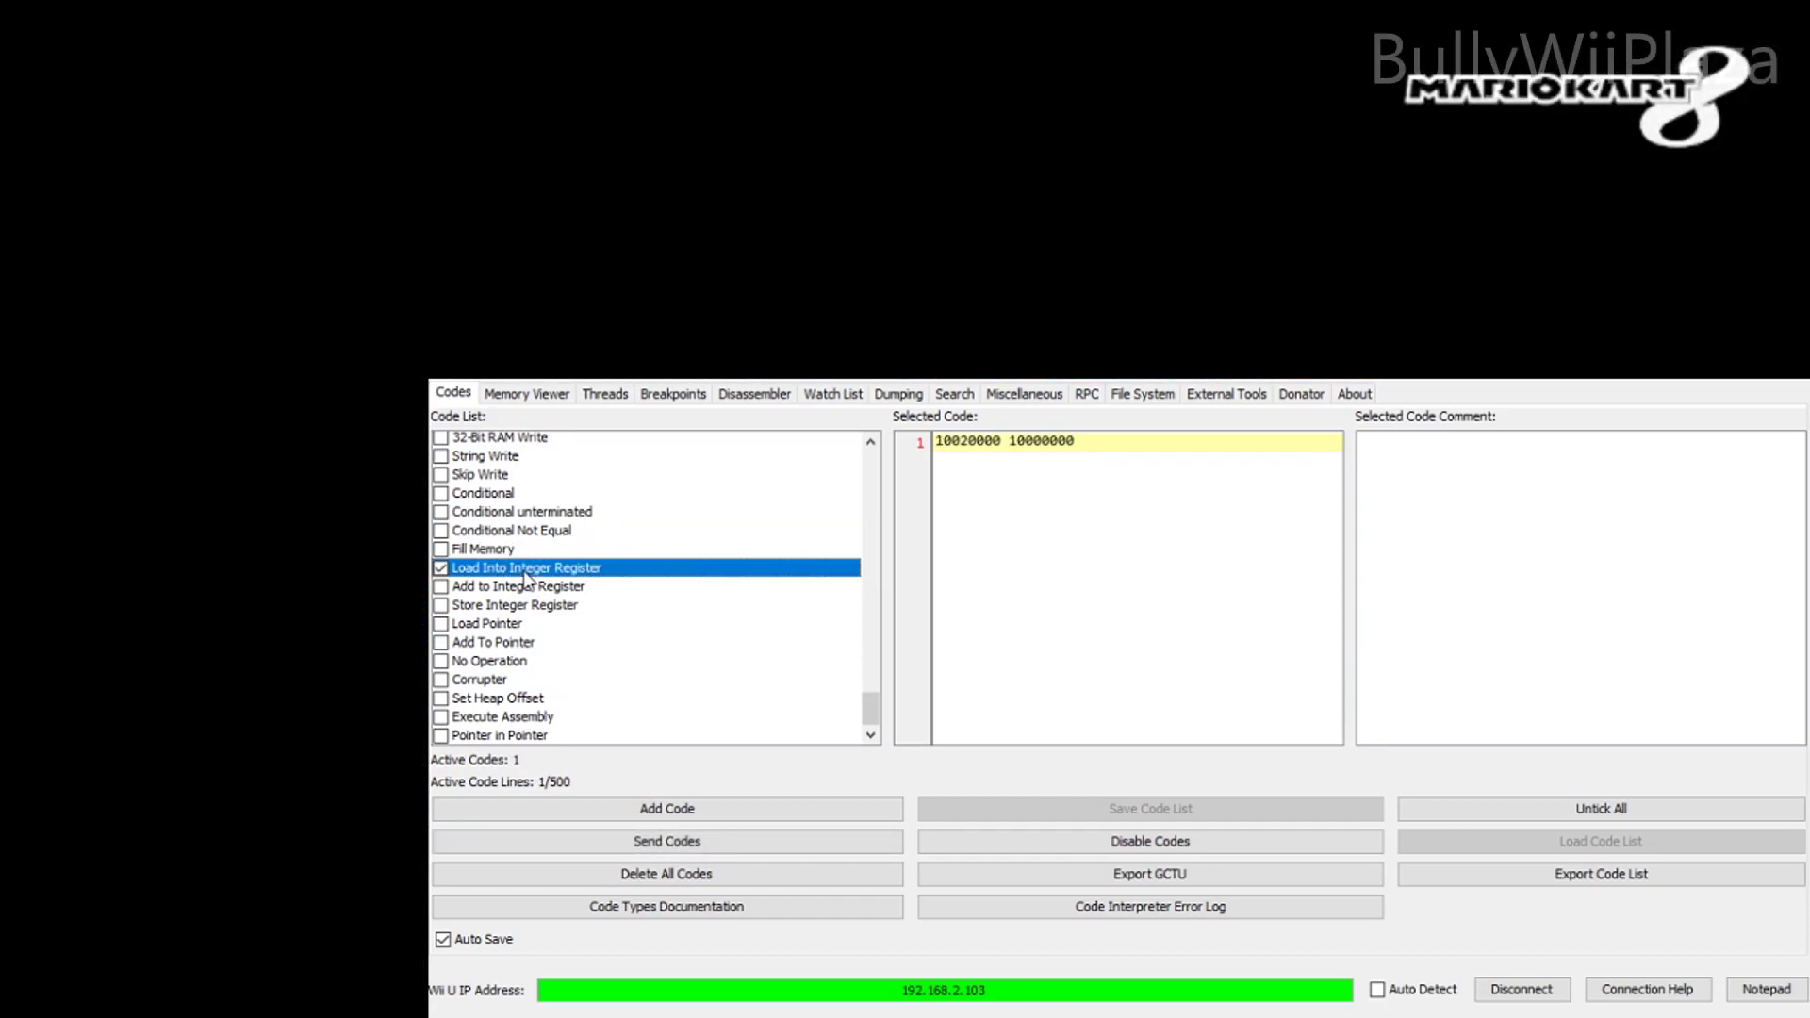
pyautogui.click(525, 588)
pyautogui.click(526, 608)
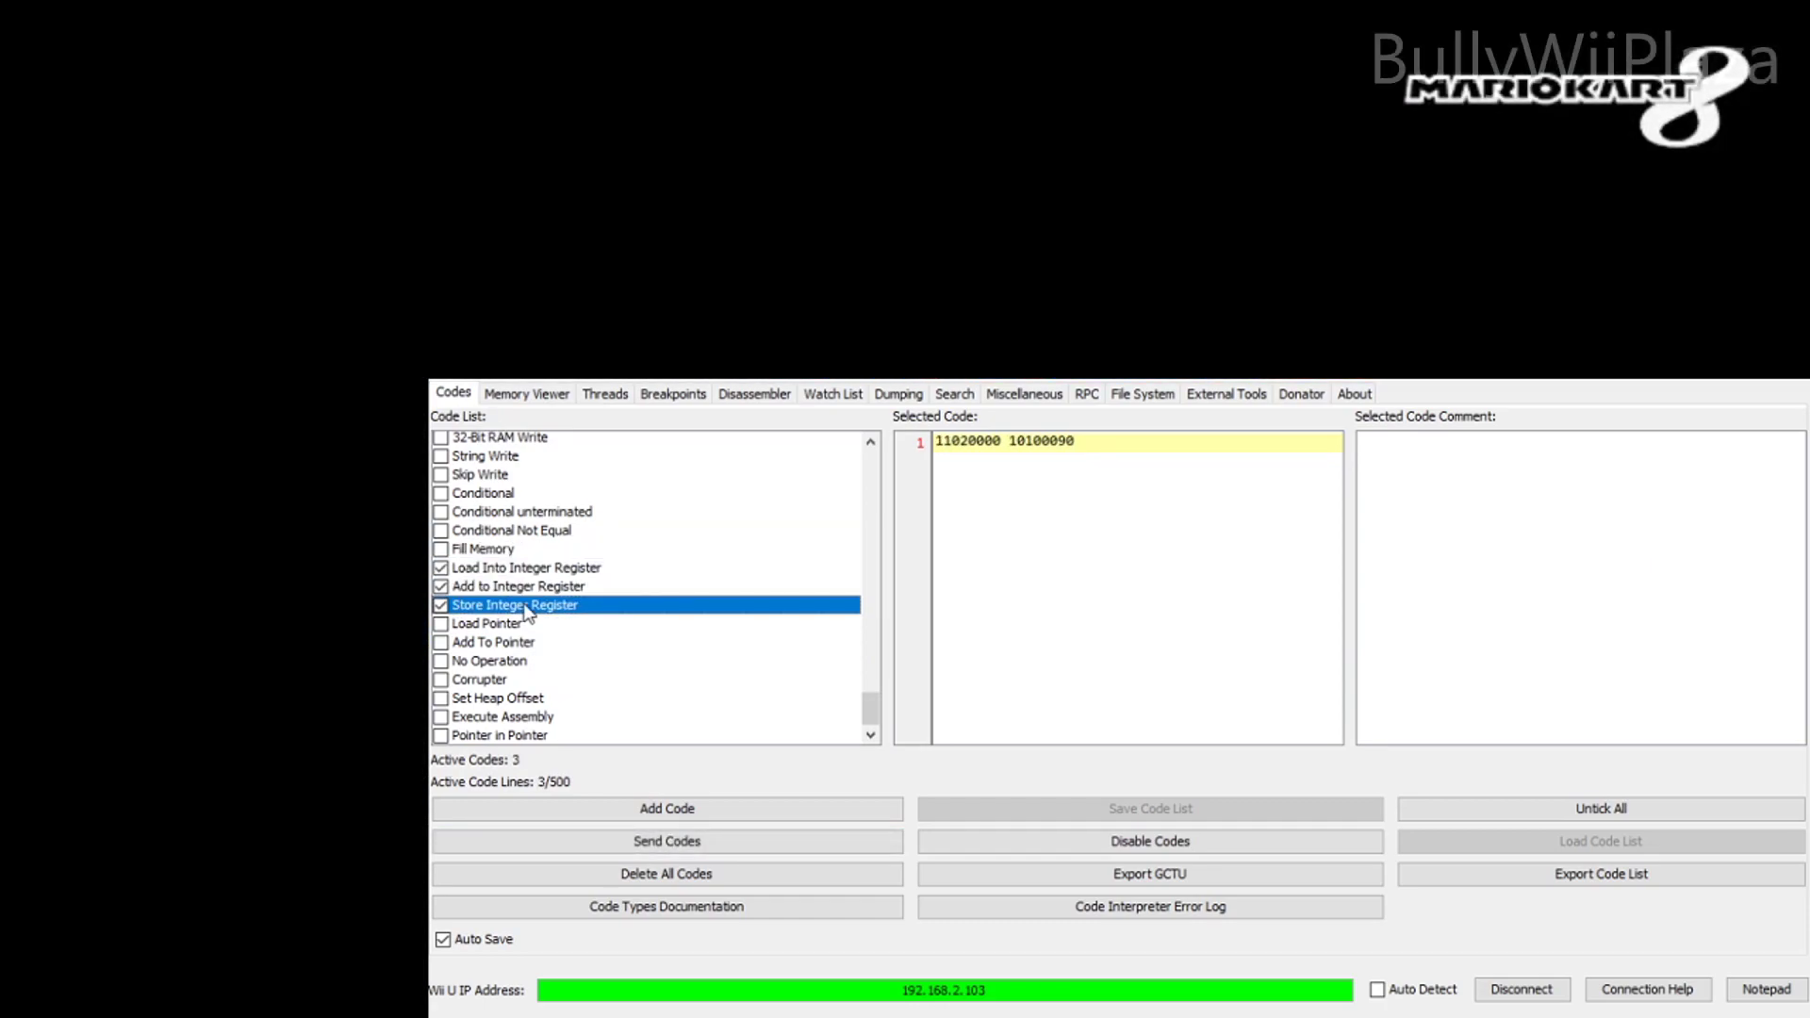
# Step: Review the code lines of the three integer register codes and send them to the console
pyautogui.click(515, 575)
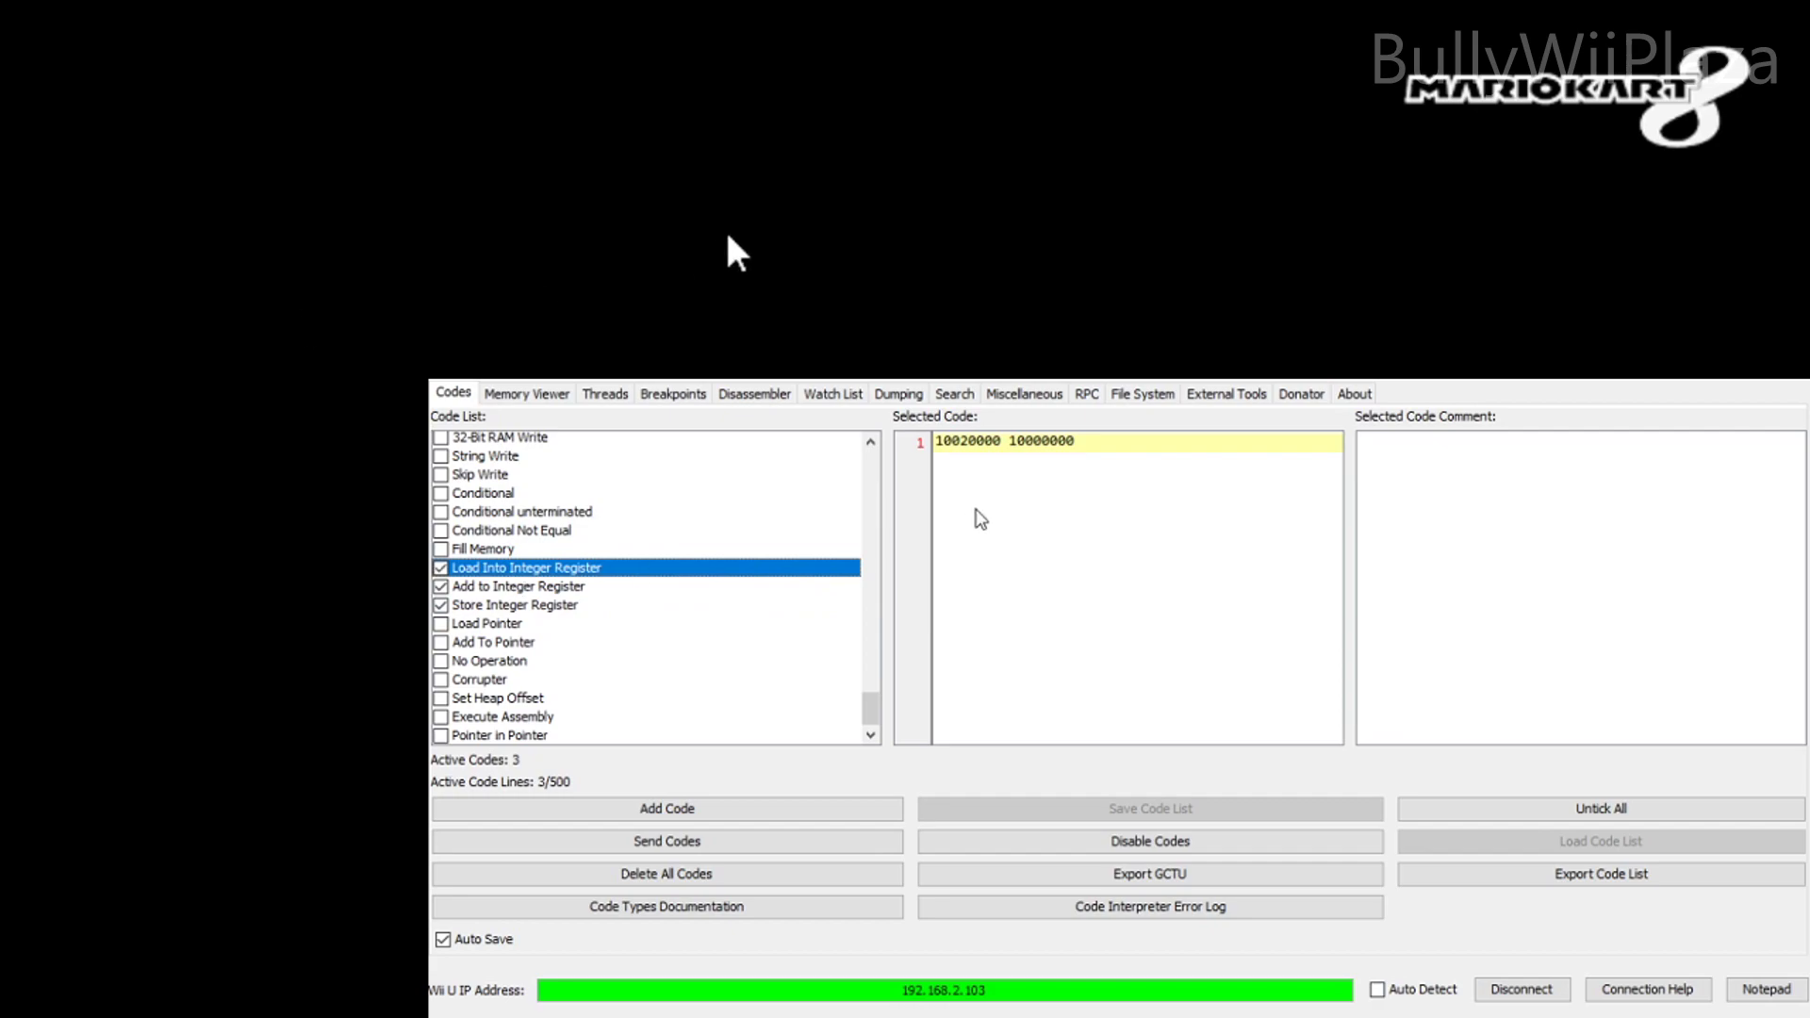
pyautogui.click(569, 588)
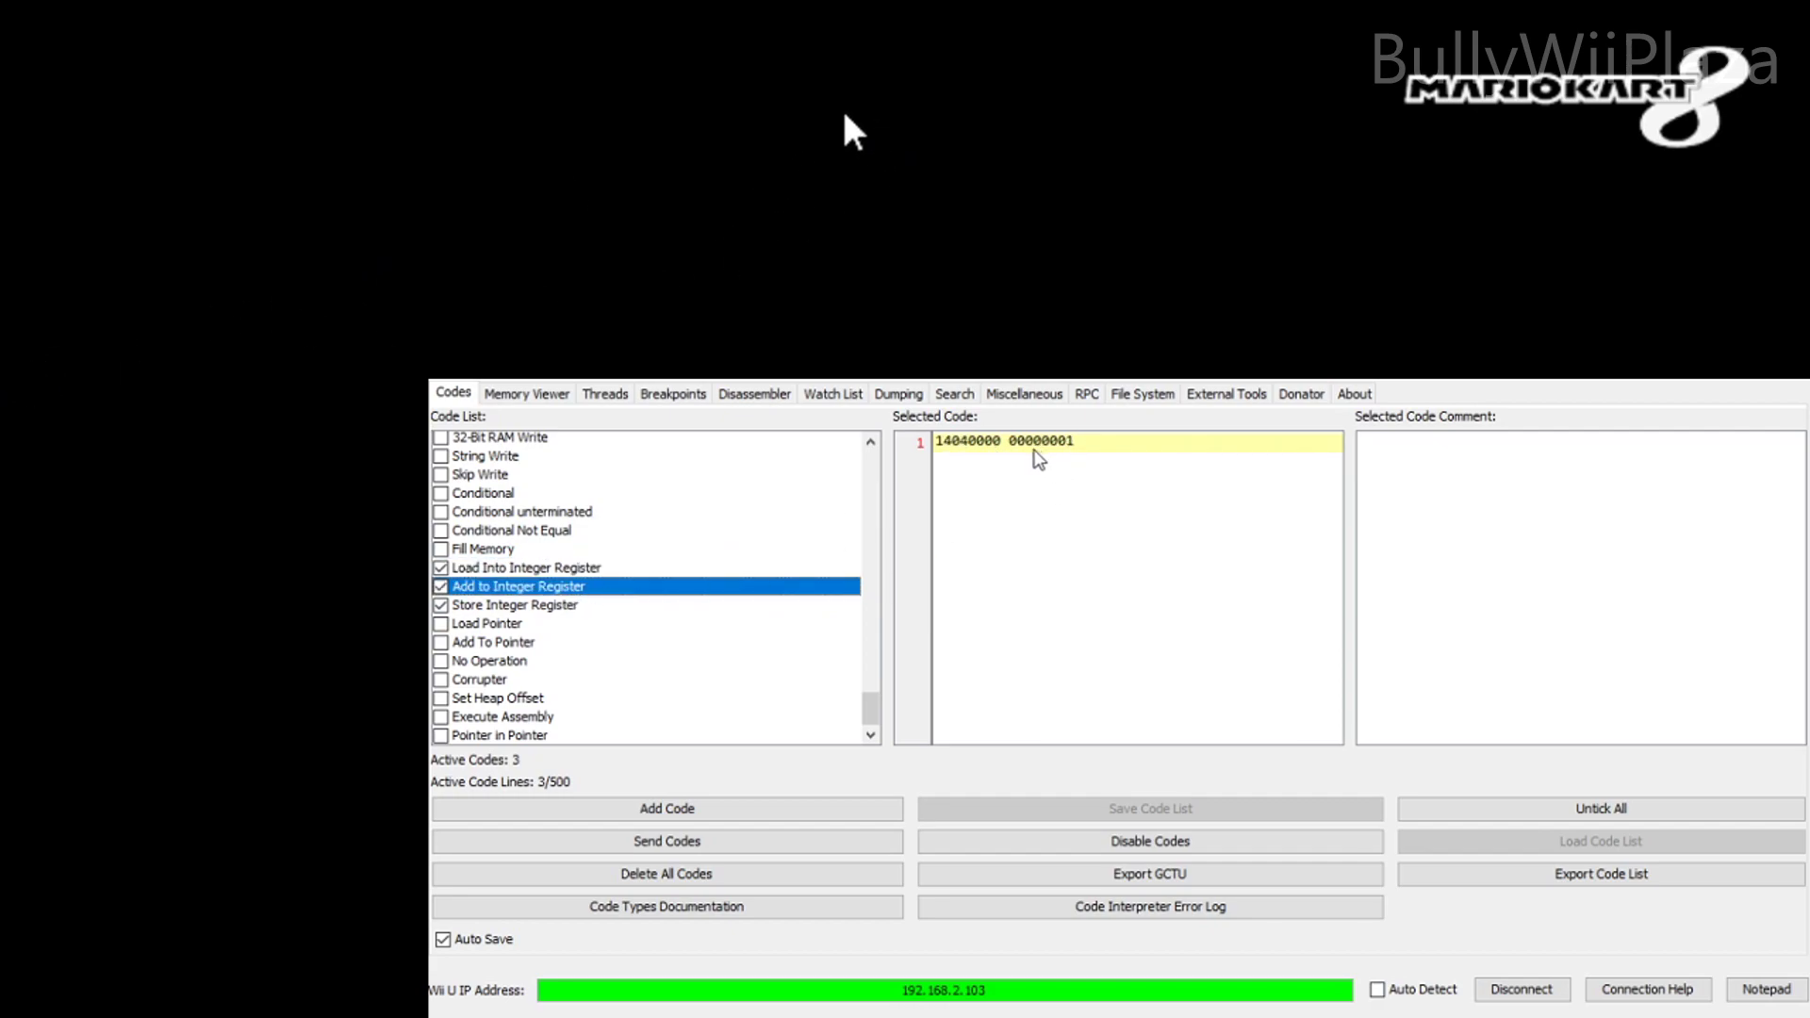
pyautogui.click(554, 605)
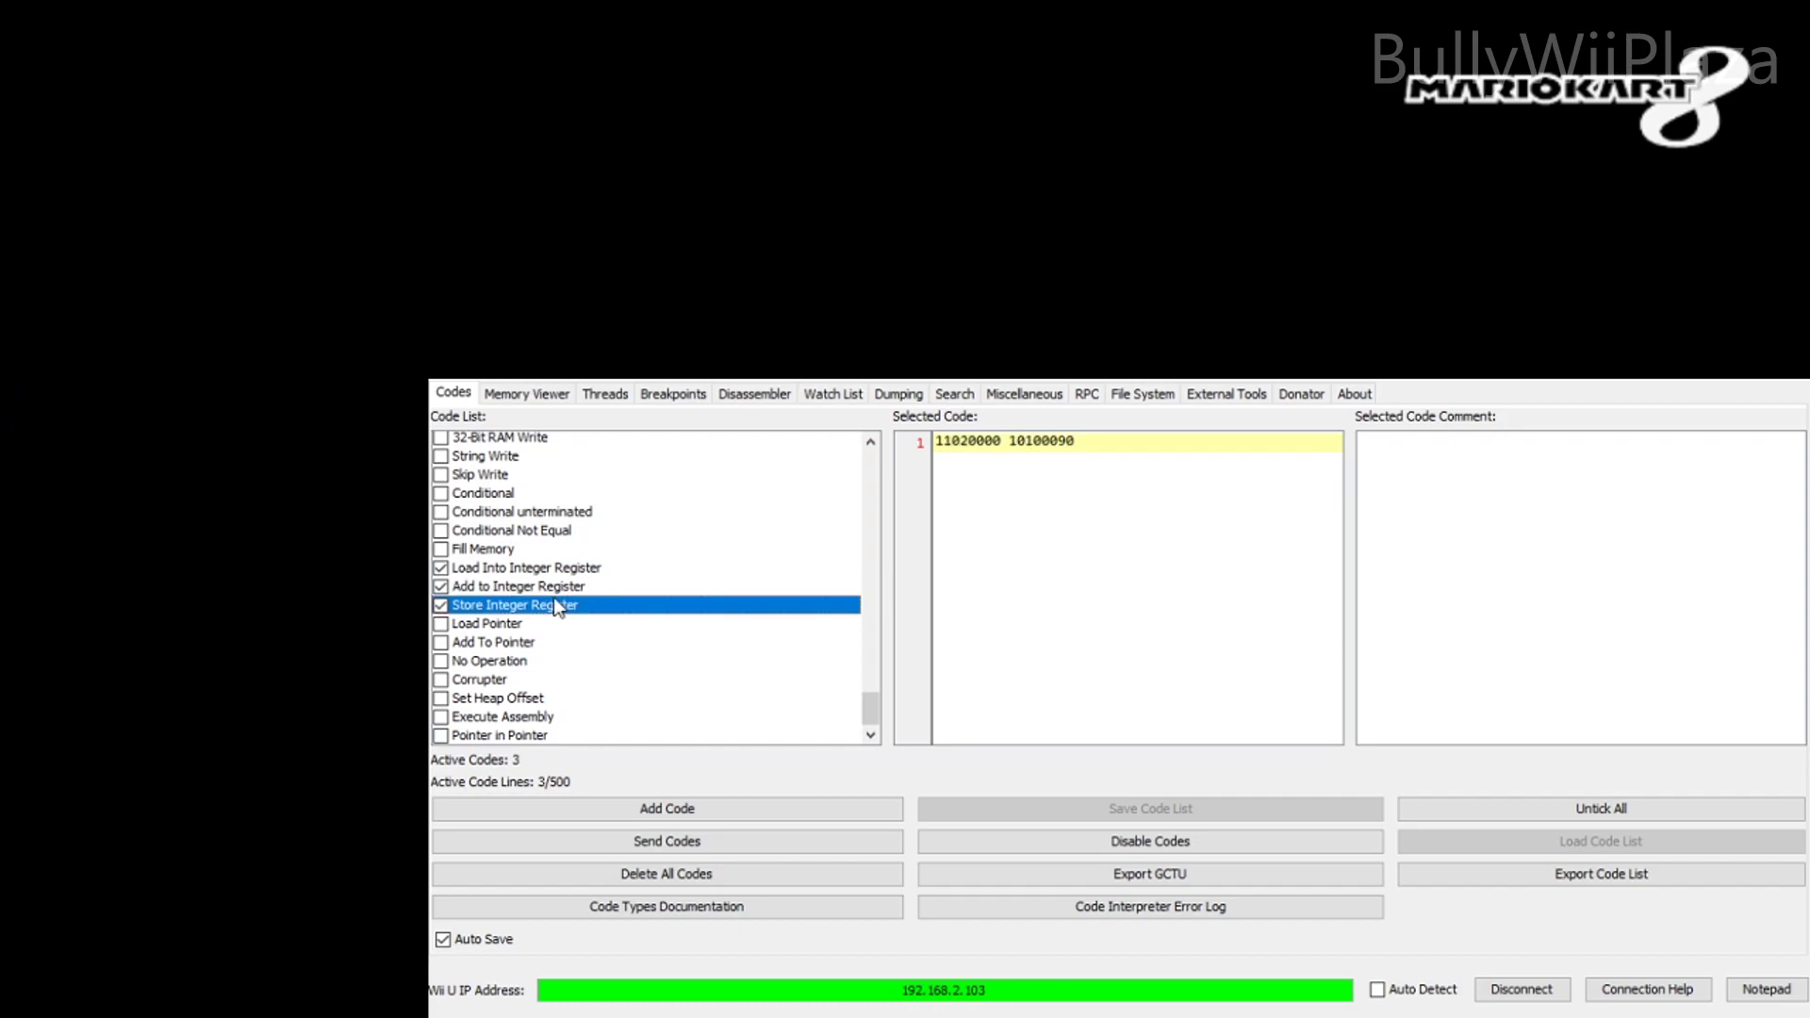
pyautogui.click(711, 841)
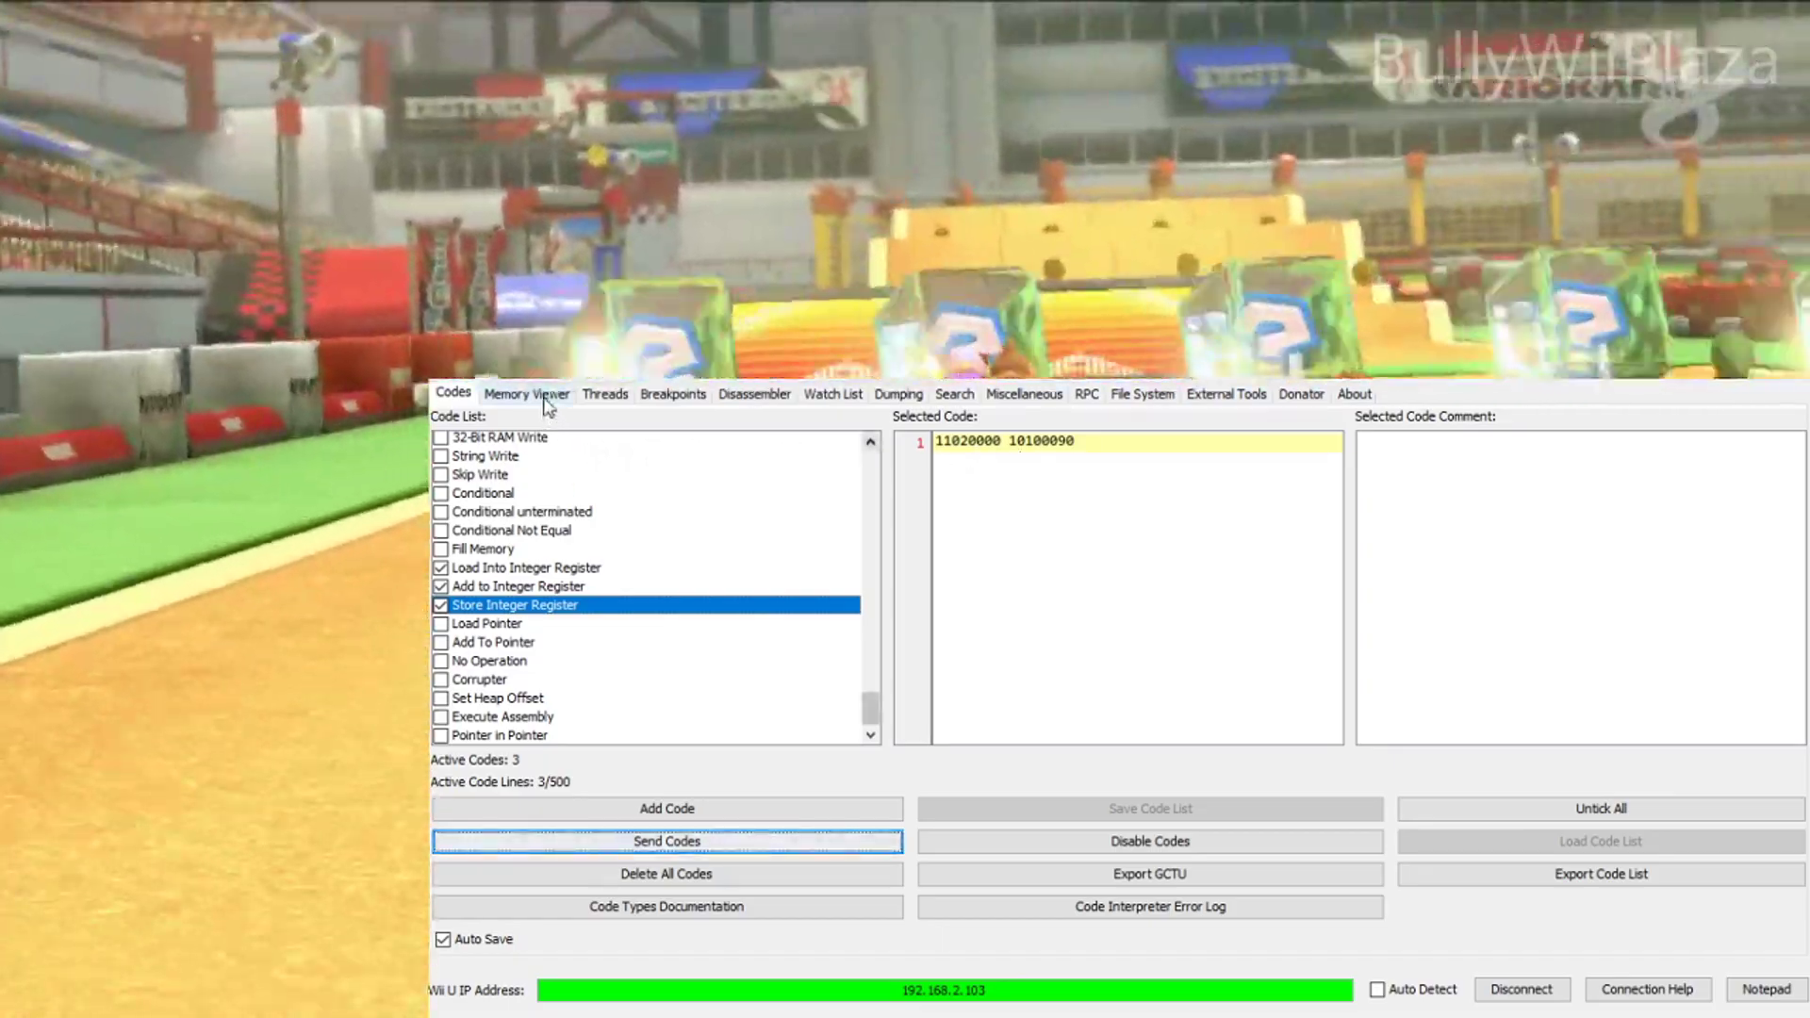
# Step: Look up source address 10000000 in the memory viewer
pyautogui.click(526, 393)
pyautogui.write('10000000')
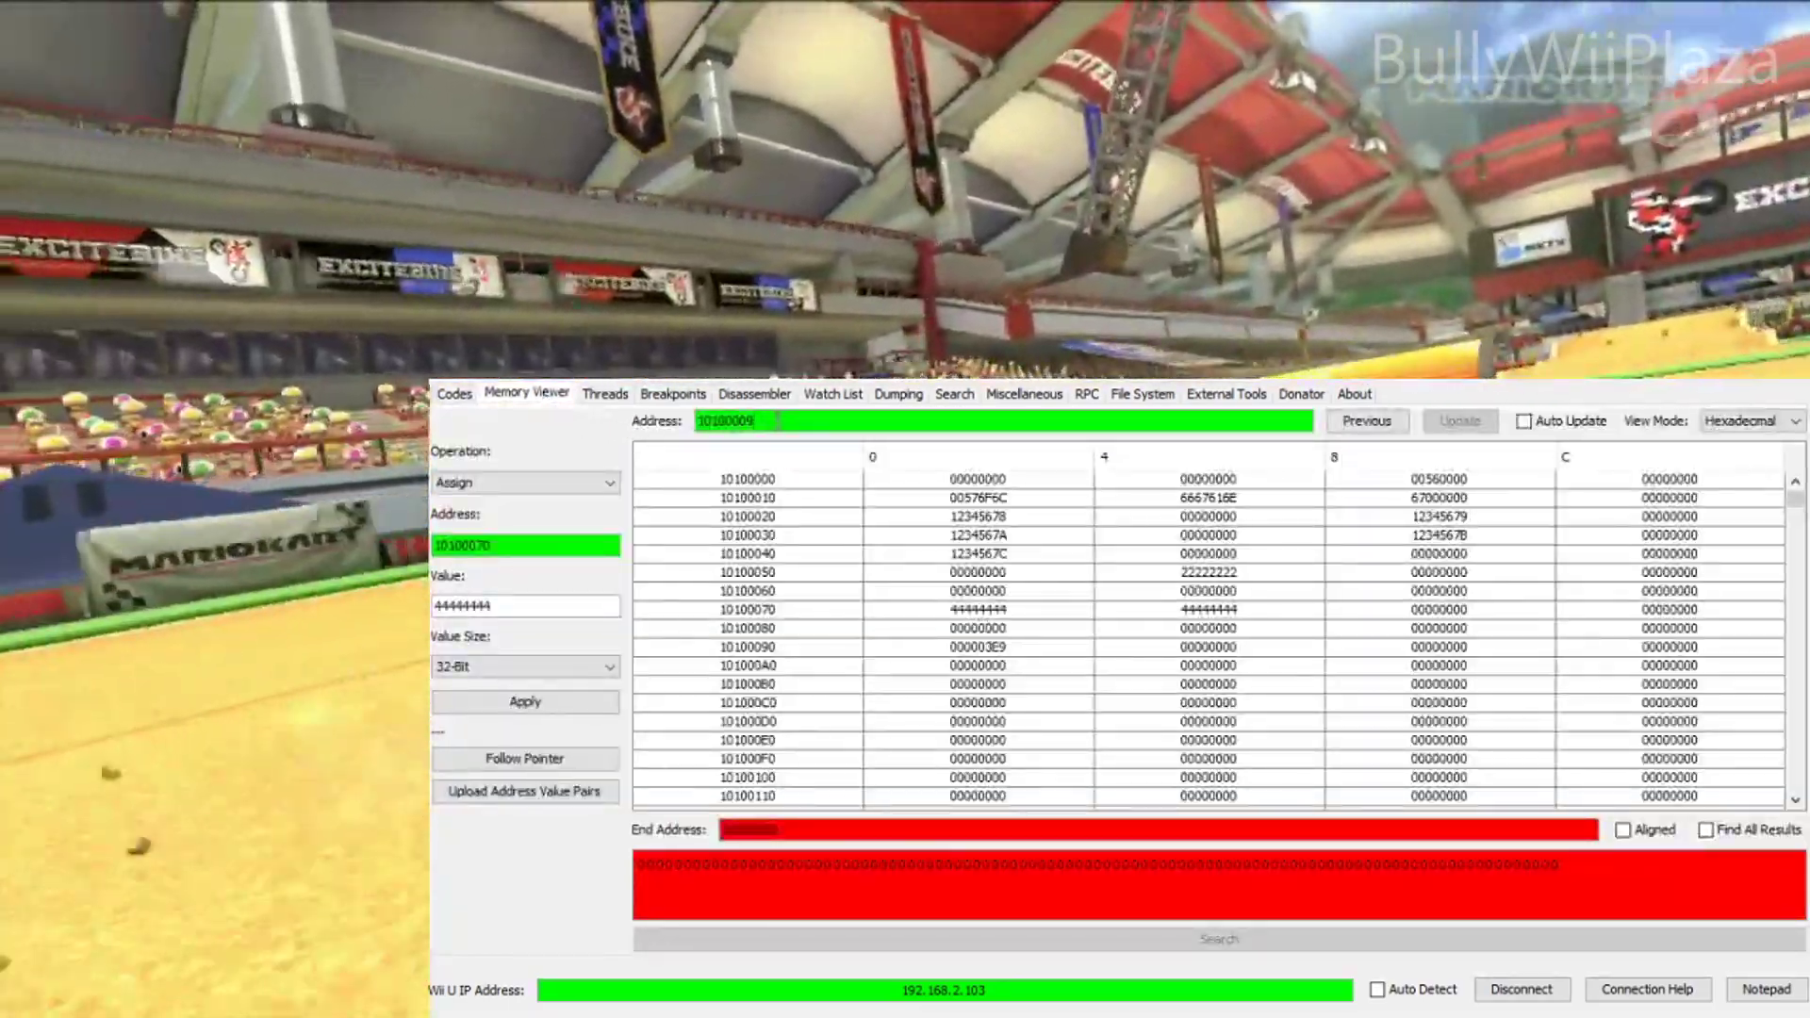
pyautogui.press('Return')
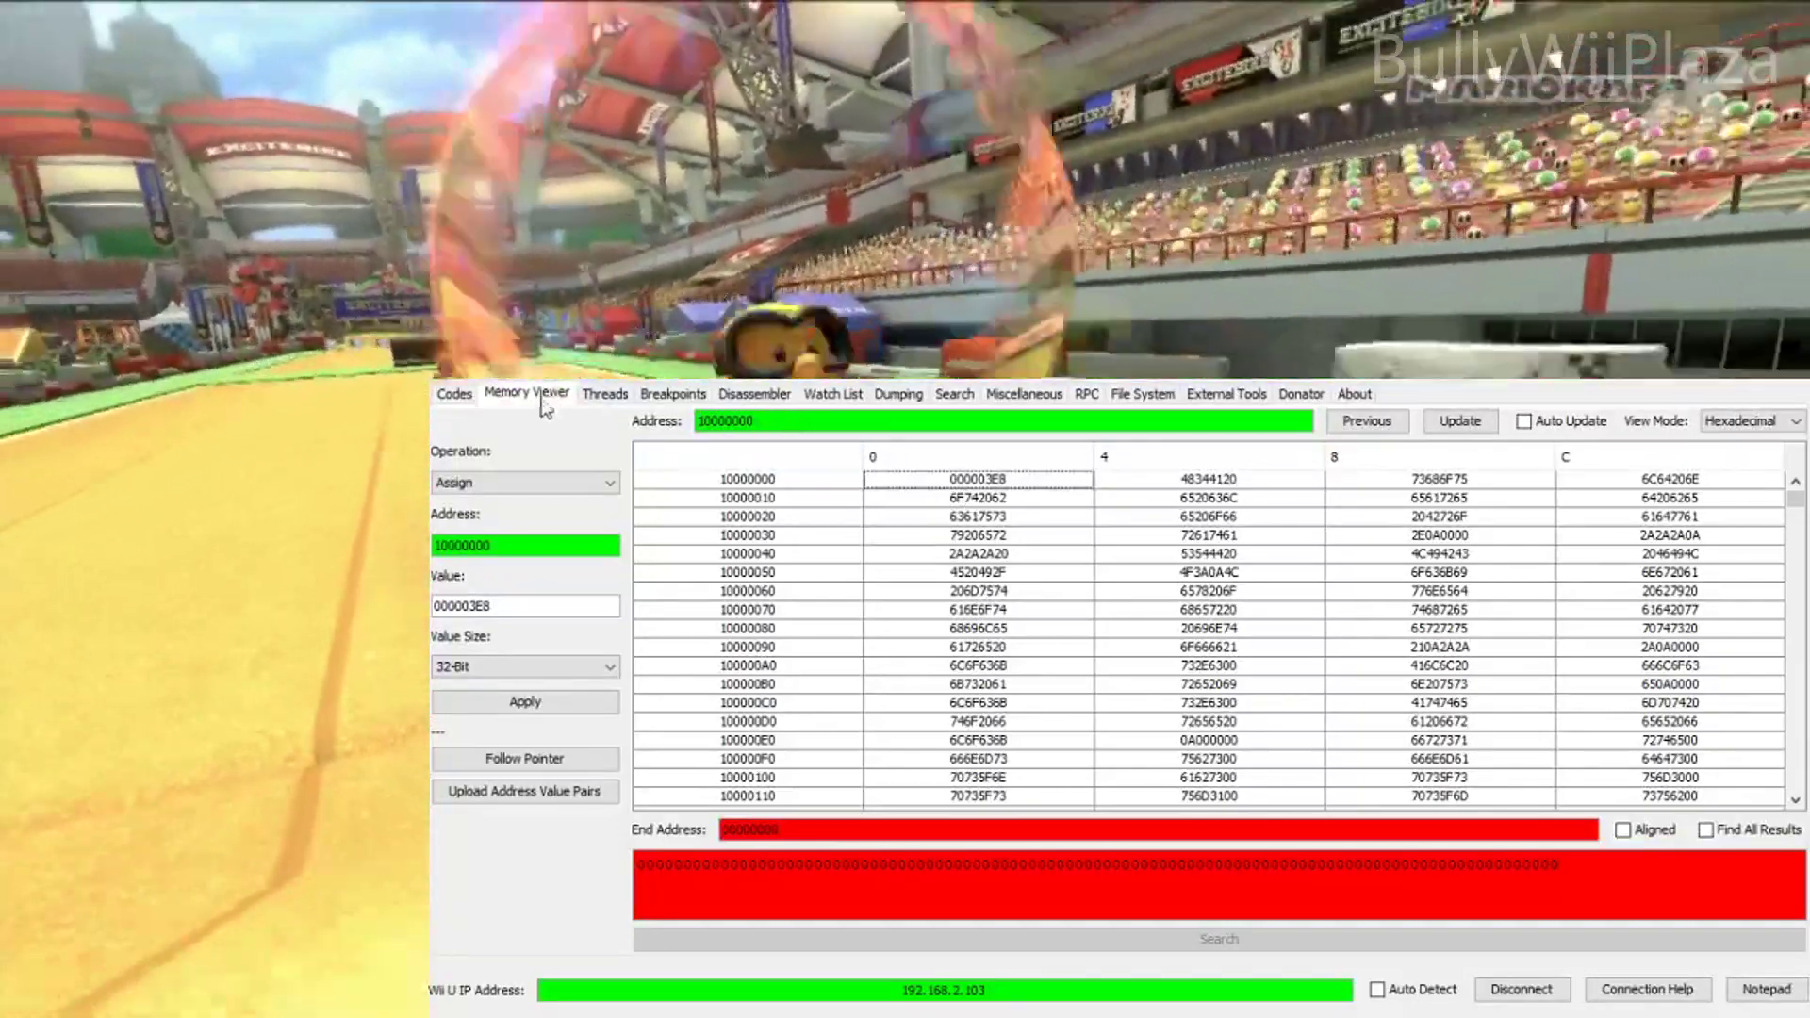
# Step: Take the target address 10100090 from the Store Integer Register code and inspect it in the memory viewer
pyautogui.click(461, 394)
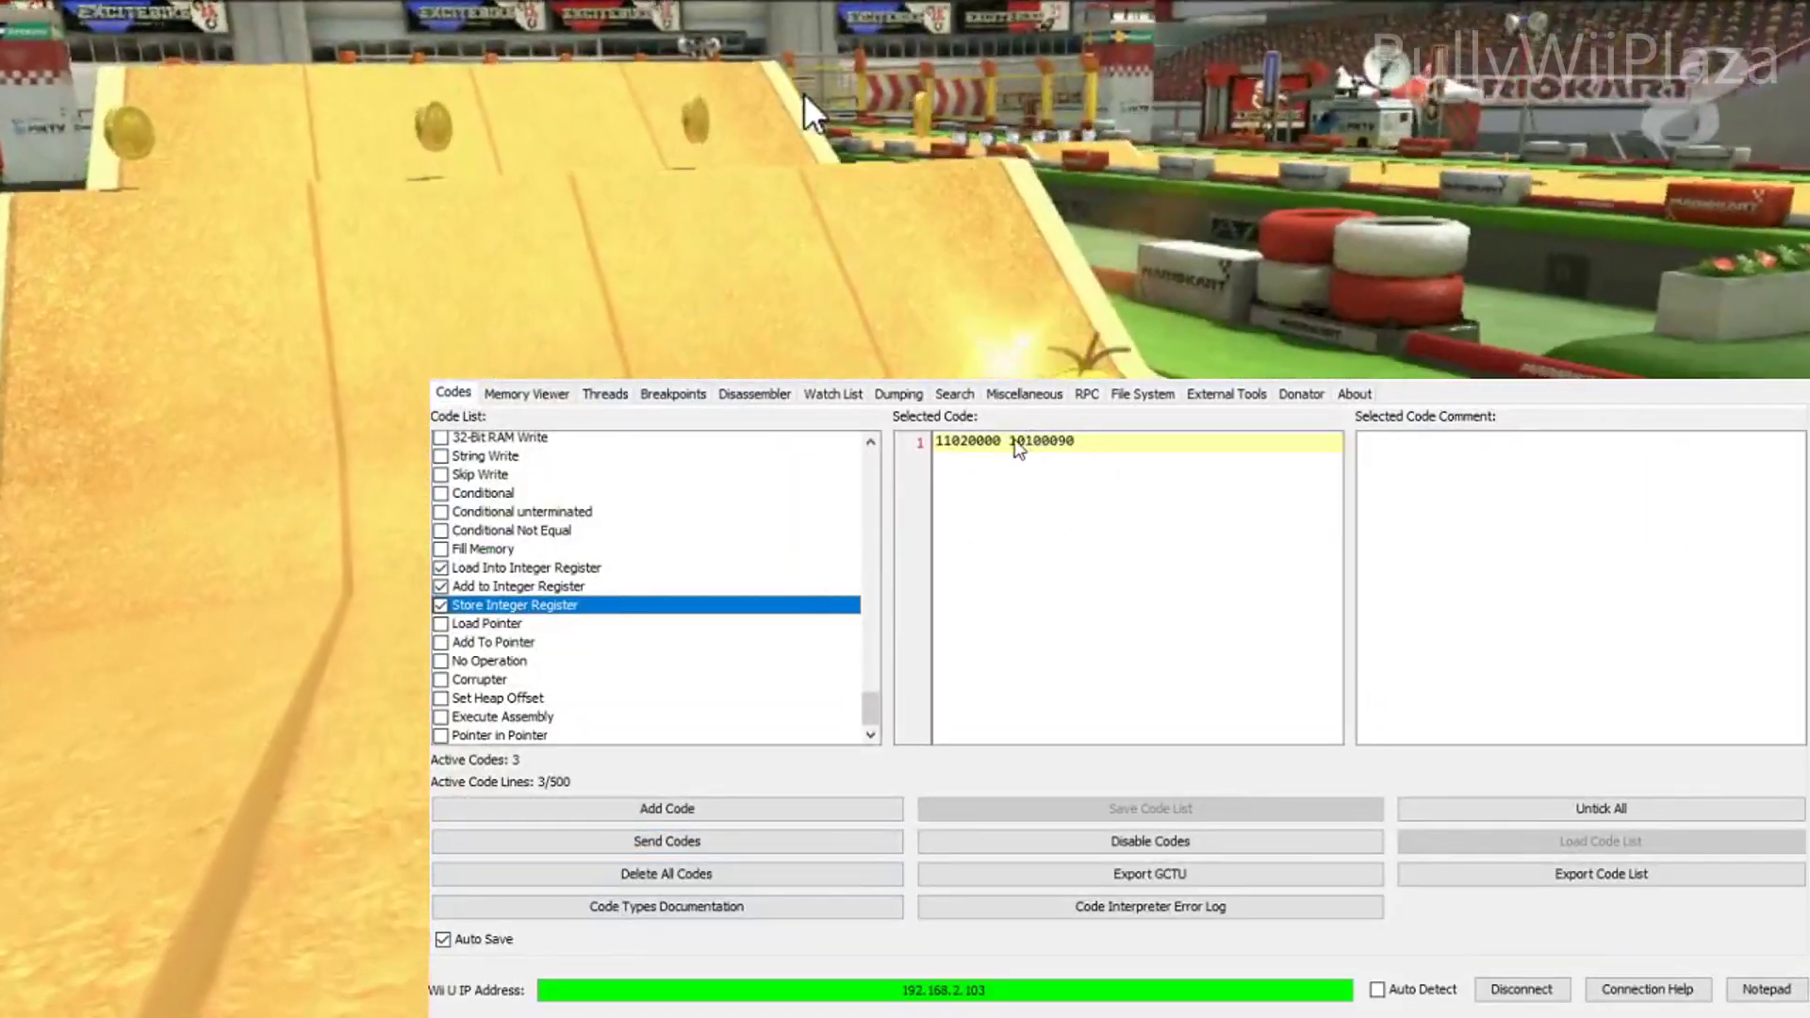
pyautogui.moveTo(1017, 441)
pyautogui.mouseDown()
pyautogui.moveTo(1107, 455)
pyautogui.moveTo(1006, 441)
pyautogui.mouseUp()
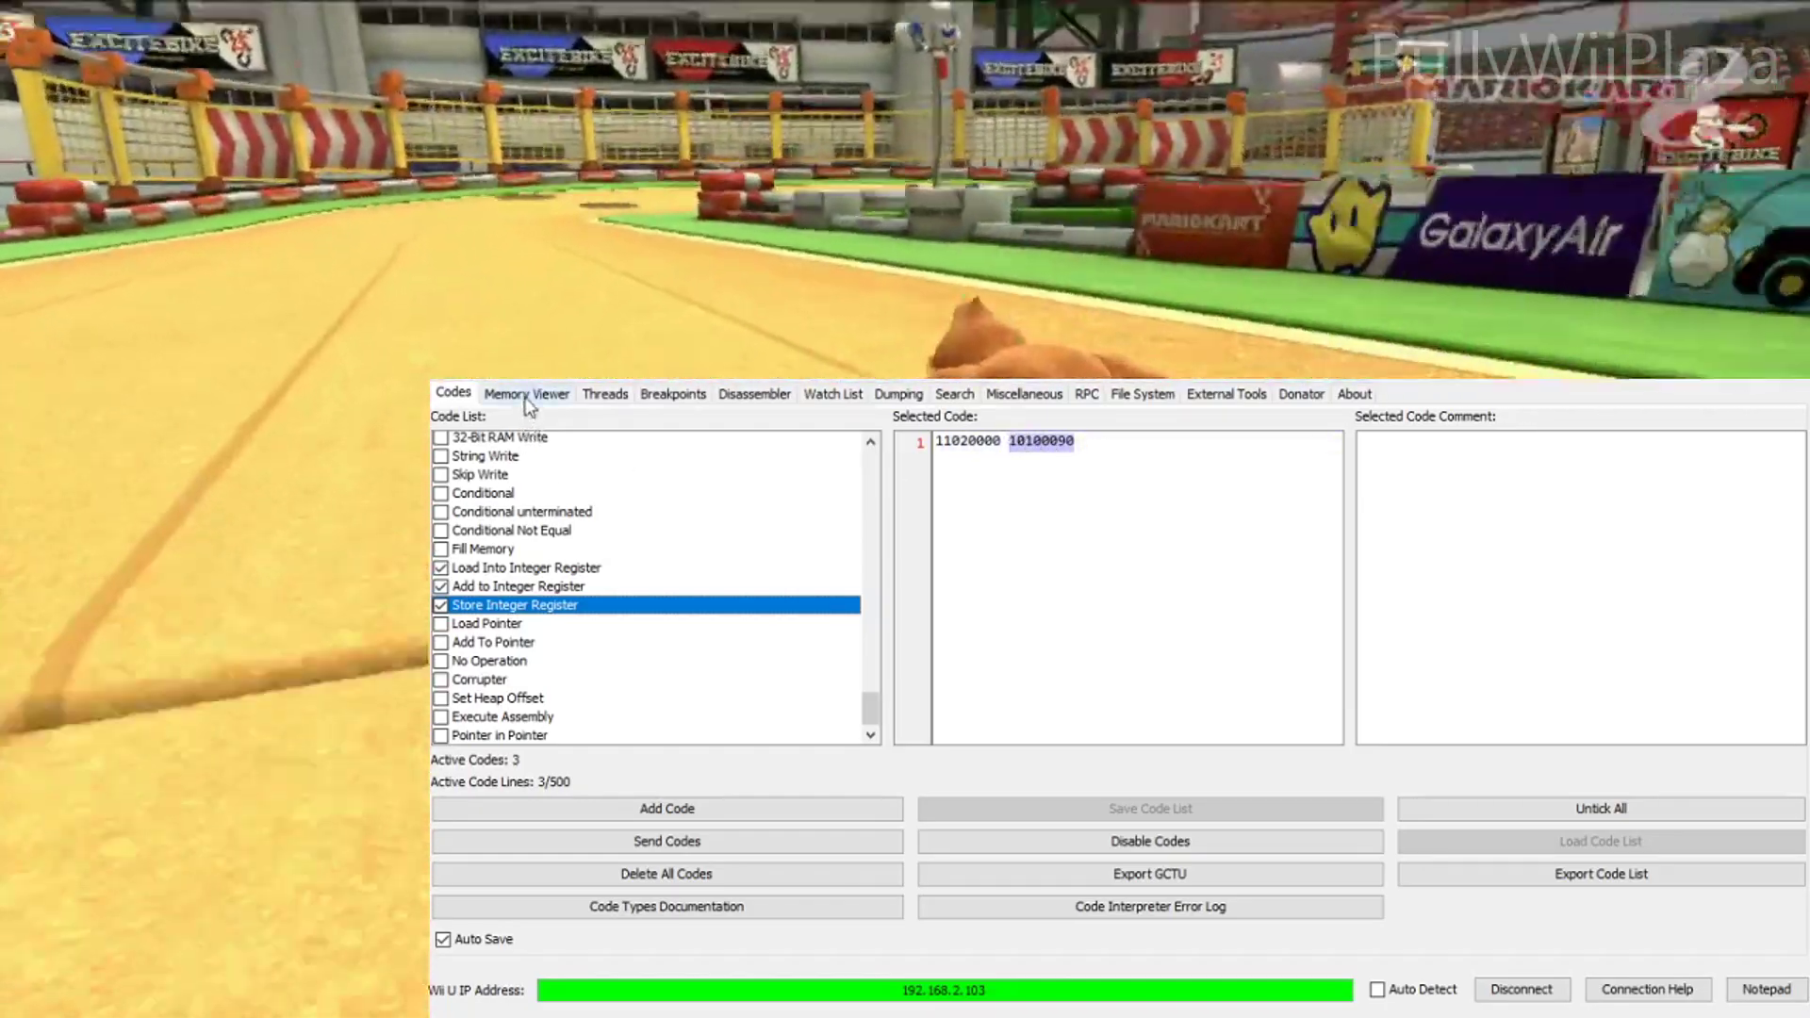
pyautogui.click(526, 394)
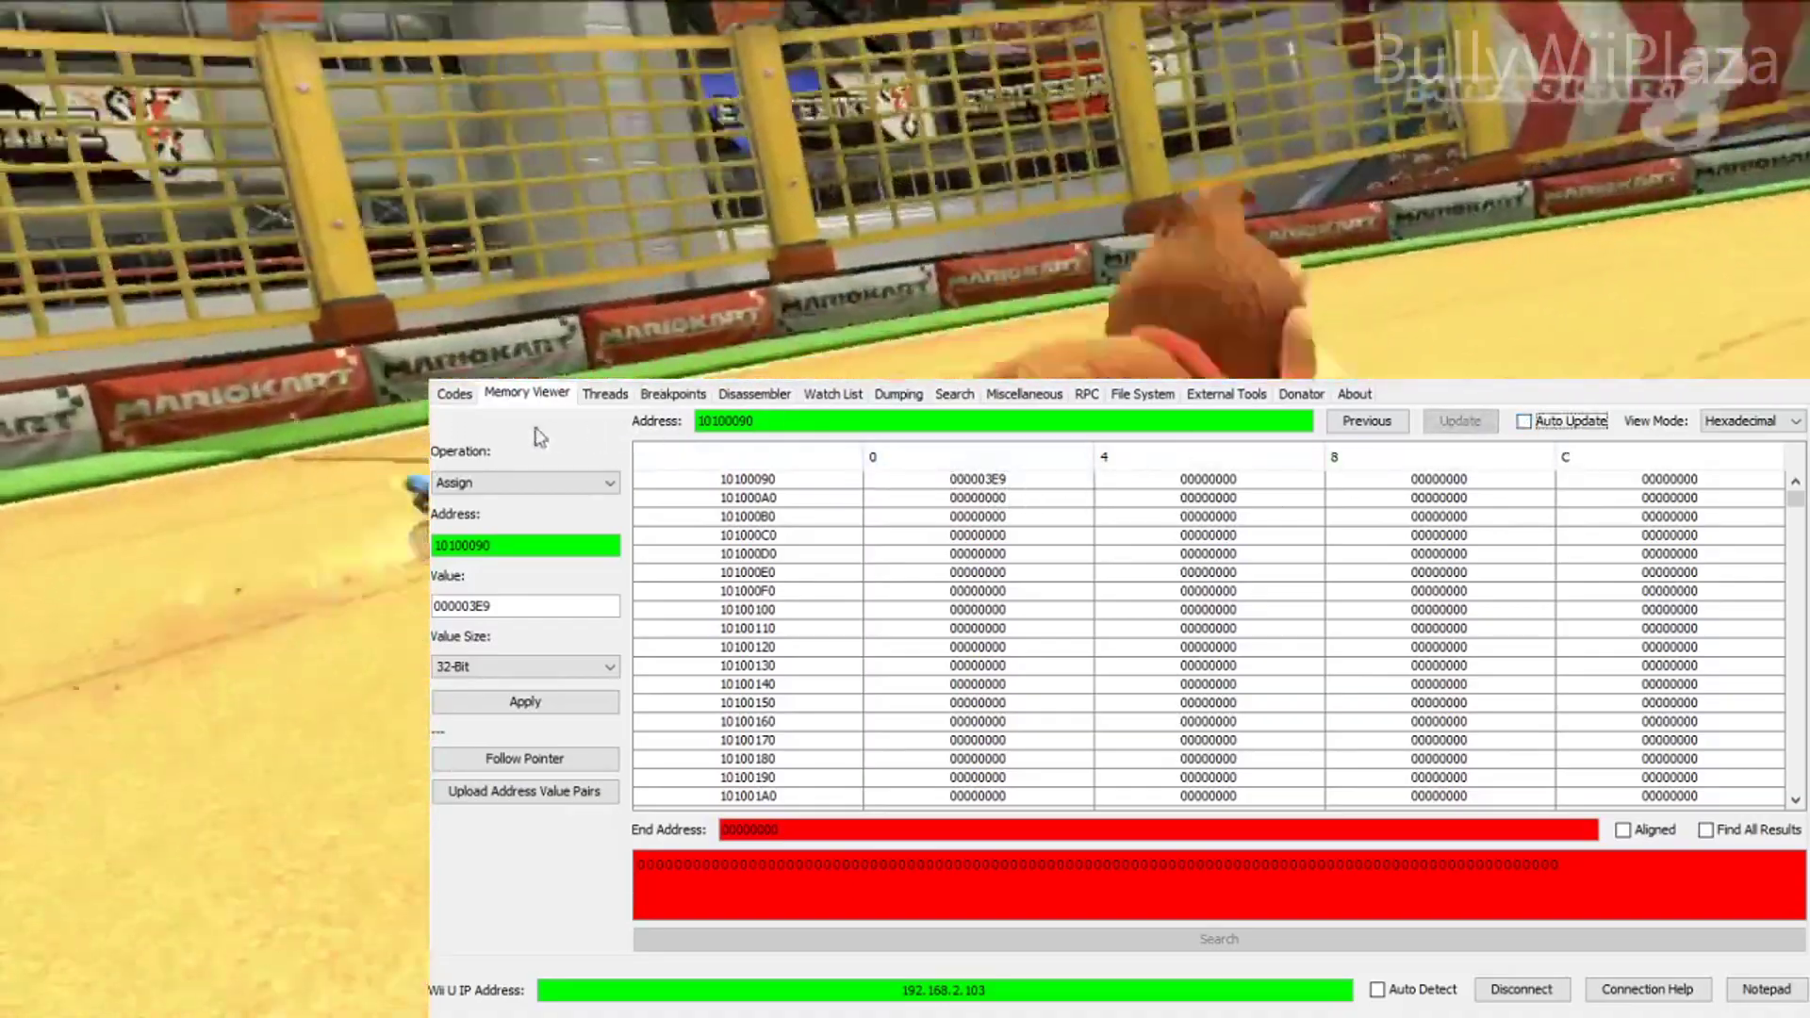
# Step: Deactivate Store Integer Register, activate Load Pointer, and send the active codes to the console
pyautogui.click(450, 394)
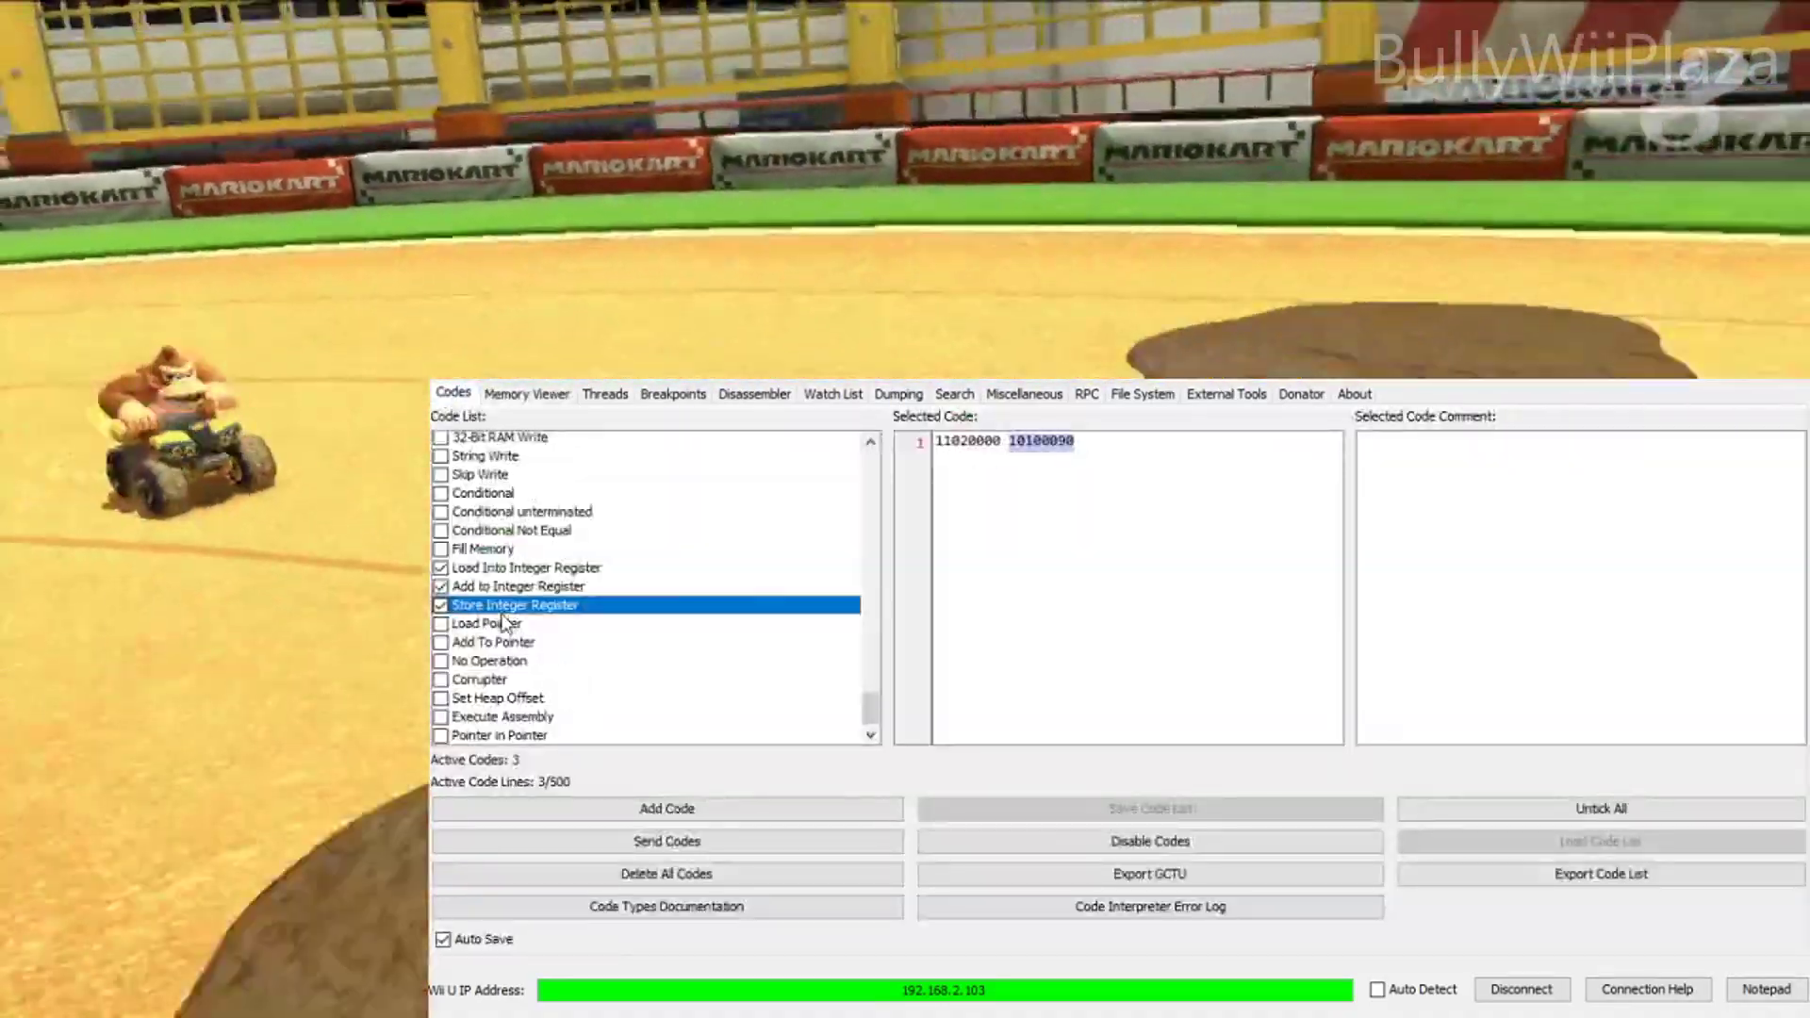
pyautogui.click(440, 604)
pyautogui.doubleClick(490, 626)
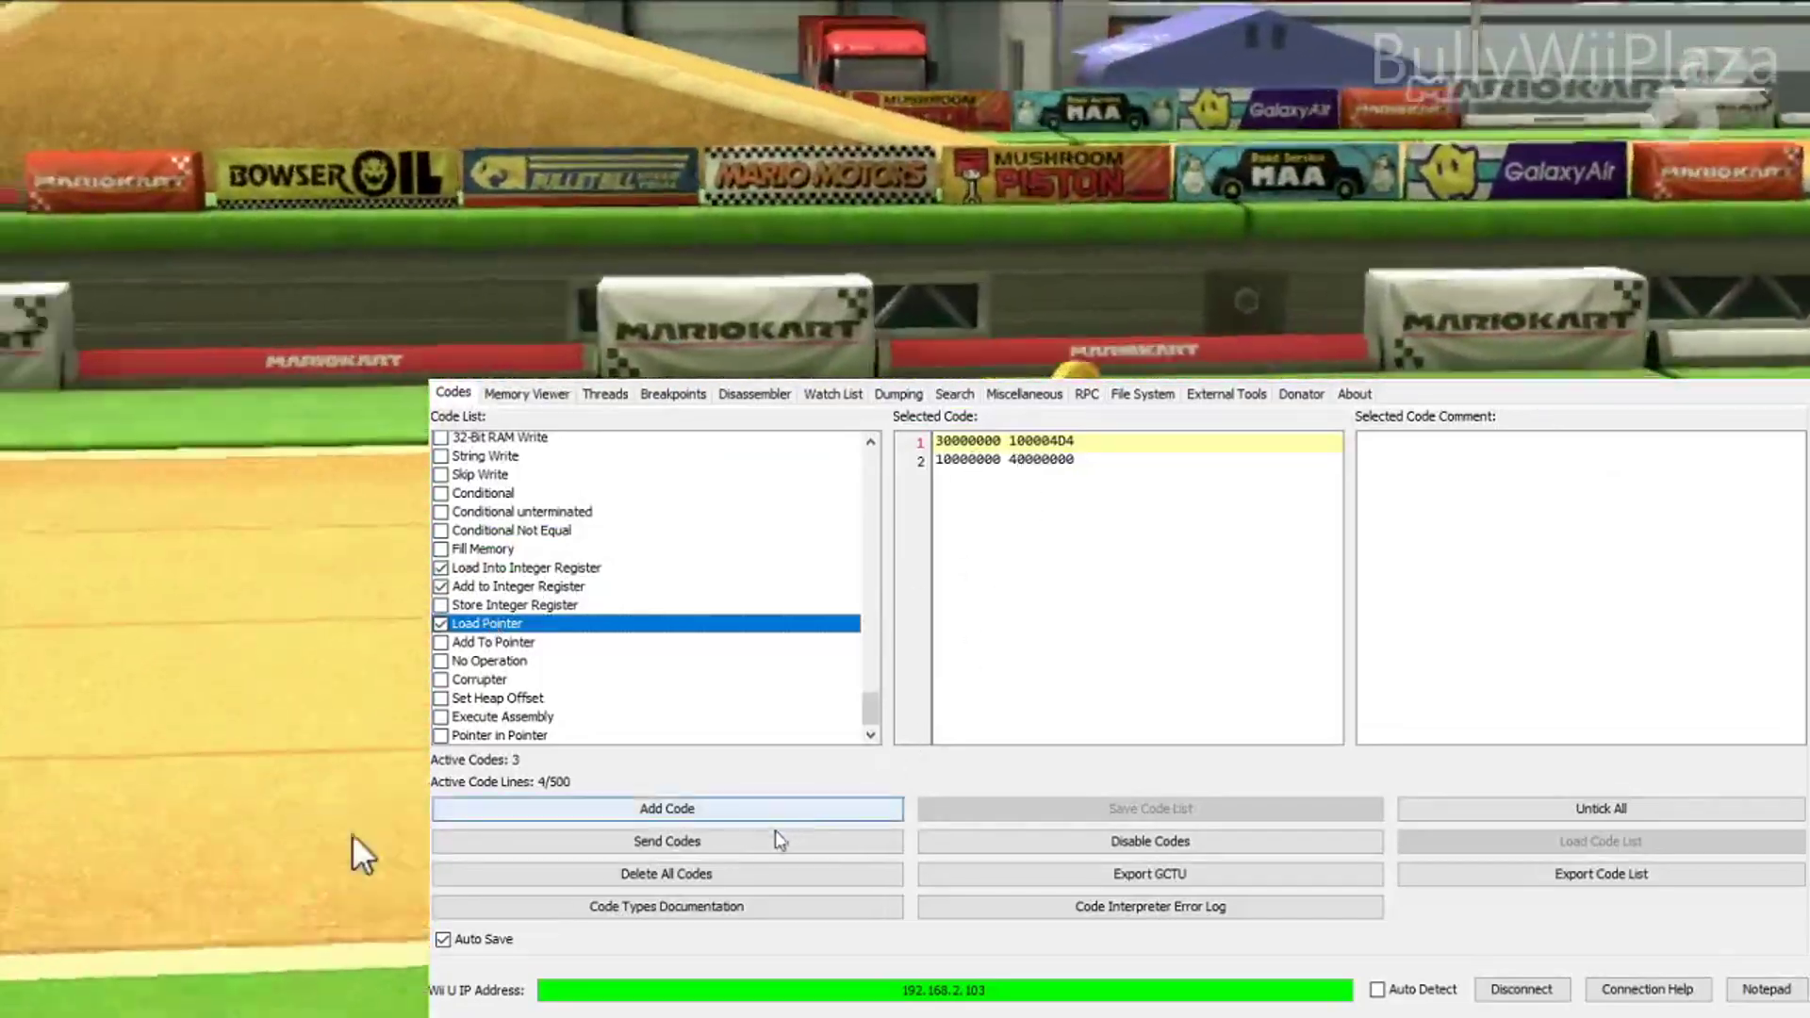
pyautogui.click(779, 839)
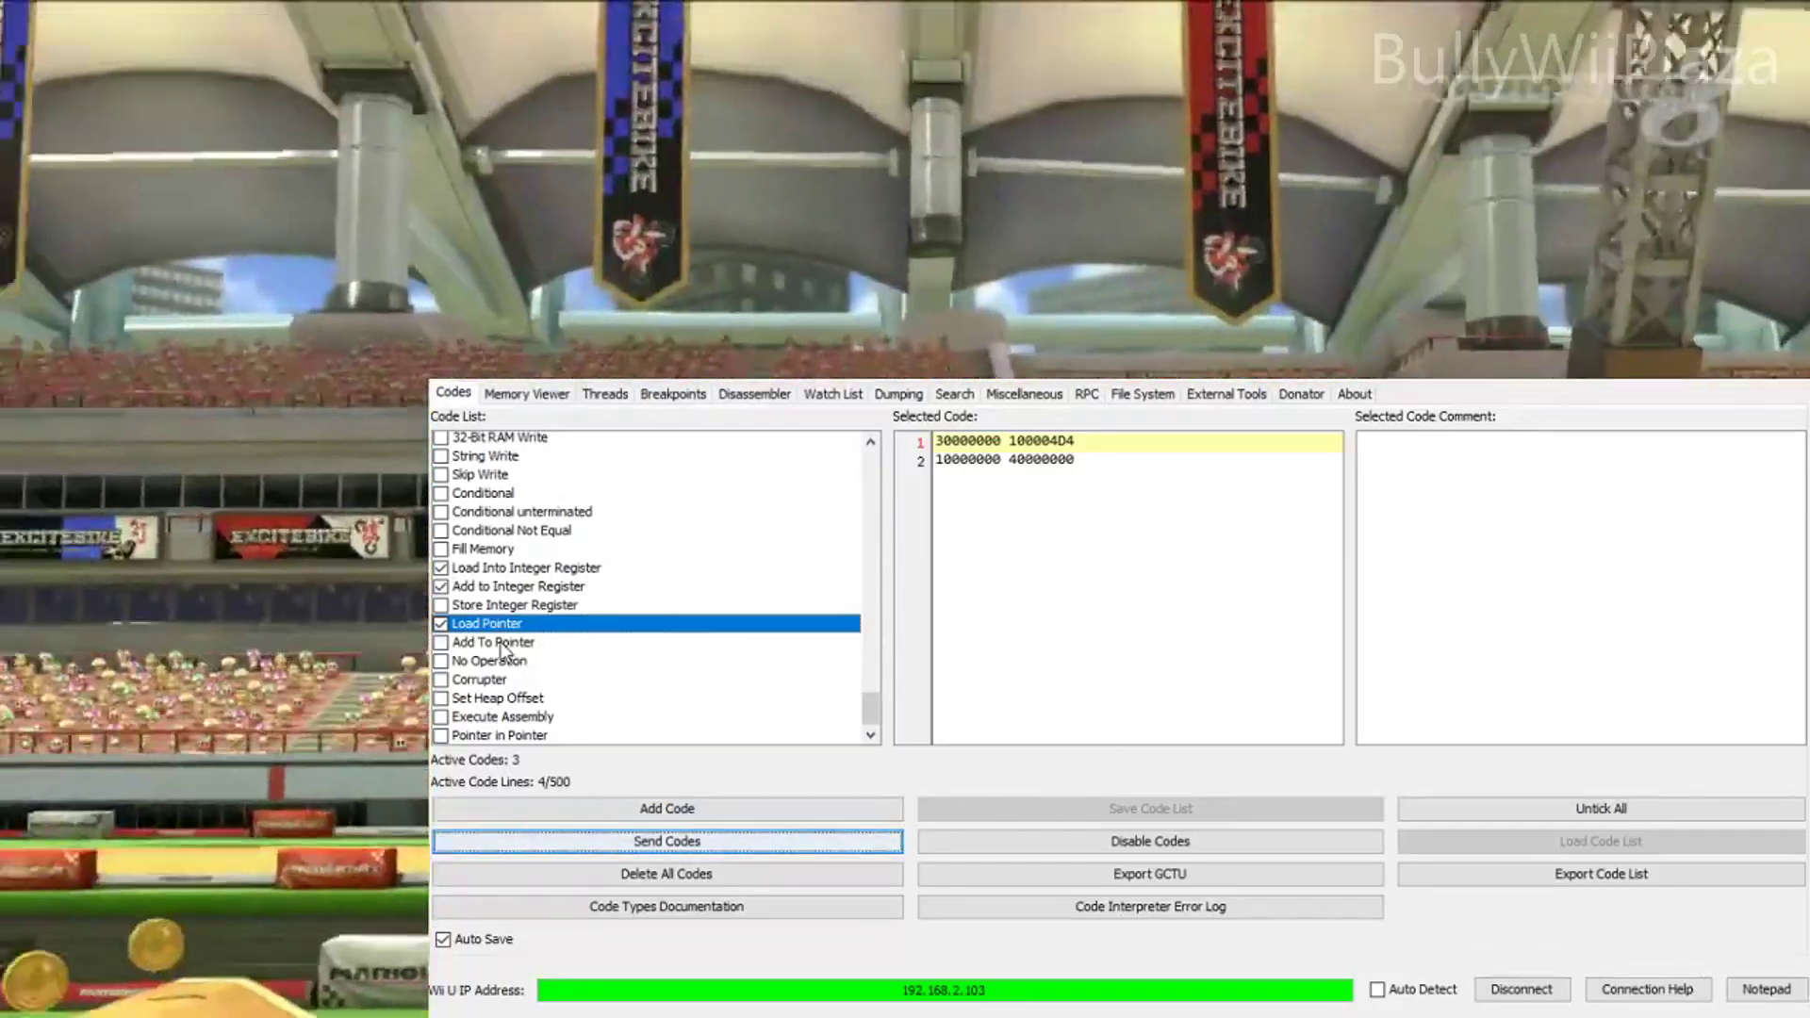
# Step: Activate Add To Pointer, send the codes, and also activate No Operation
pyautogui.click(500, 645)
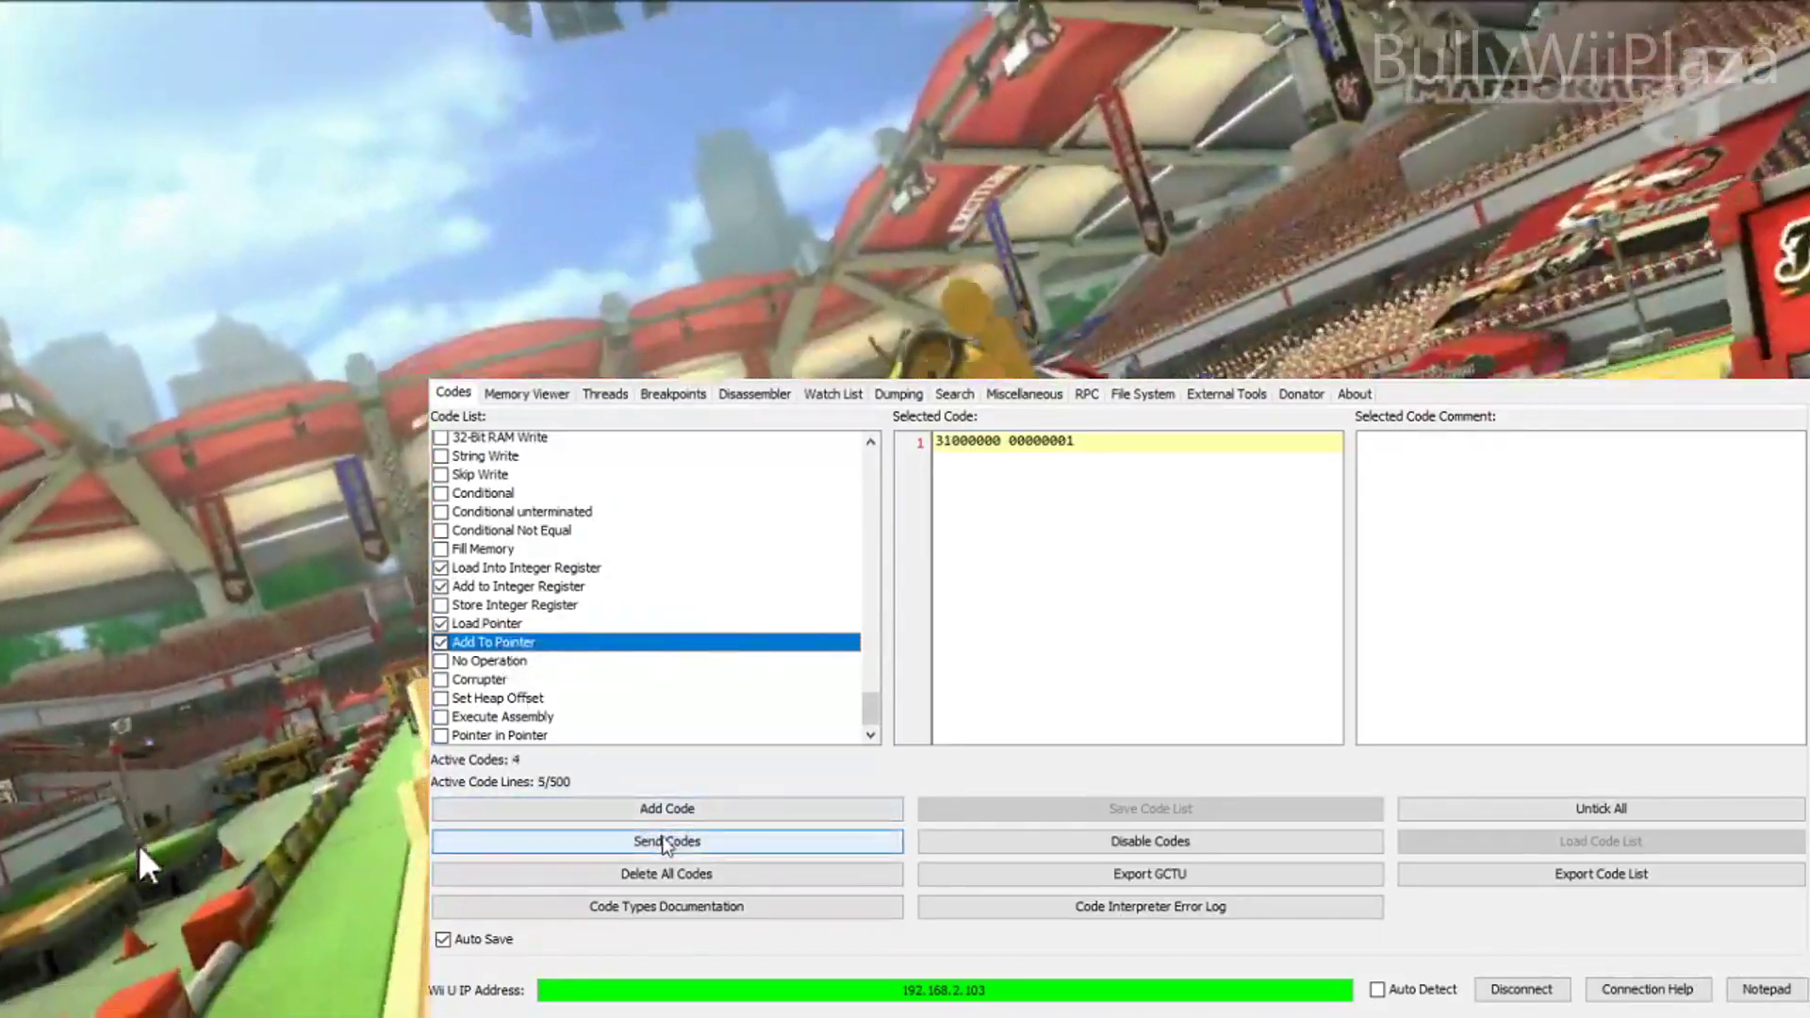
pyautogui.click(666, 841)
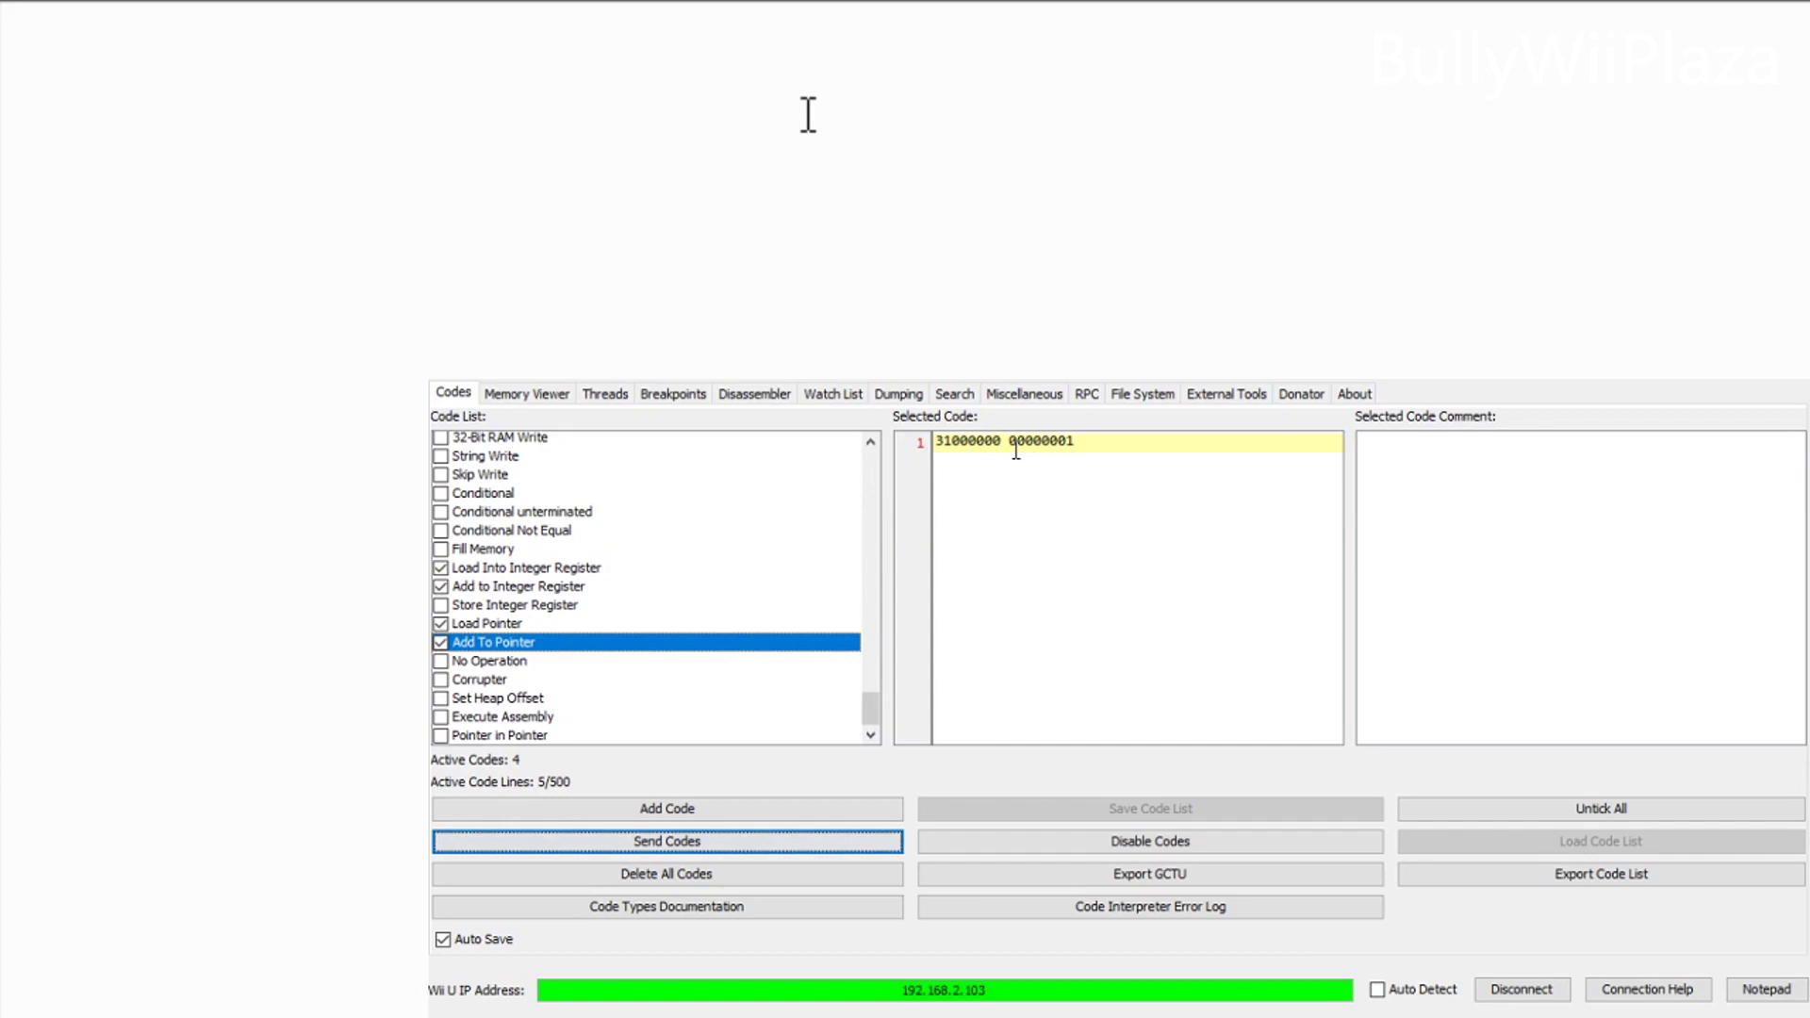
pyautogui.click(476, 663)
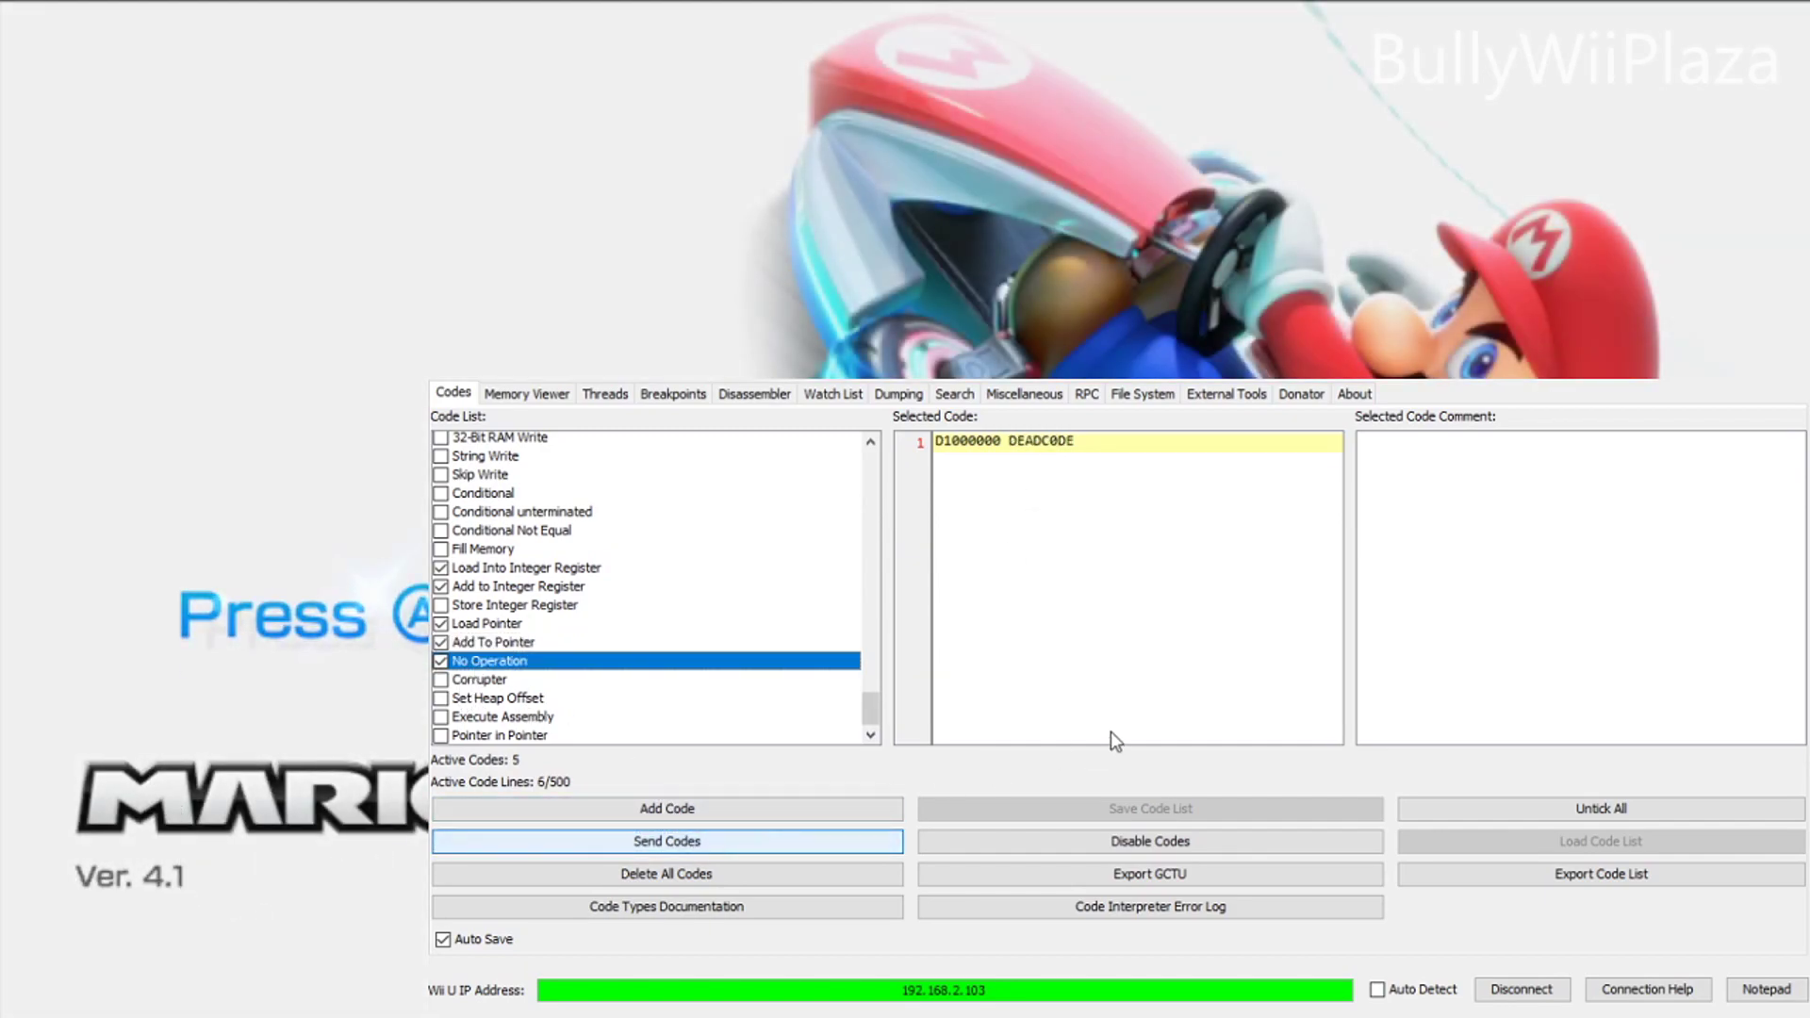
# Step: Activate the Corrupter code and go to its start address 101000E0 in the memory viewer
pyautogui.press('Down')
pyautogui.press('space')
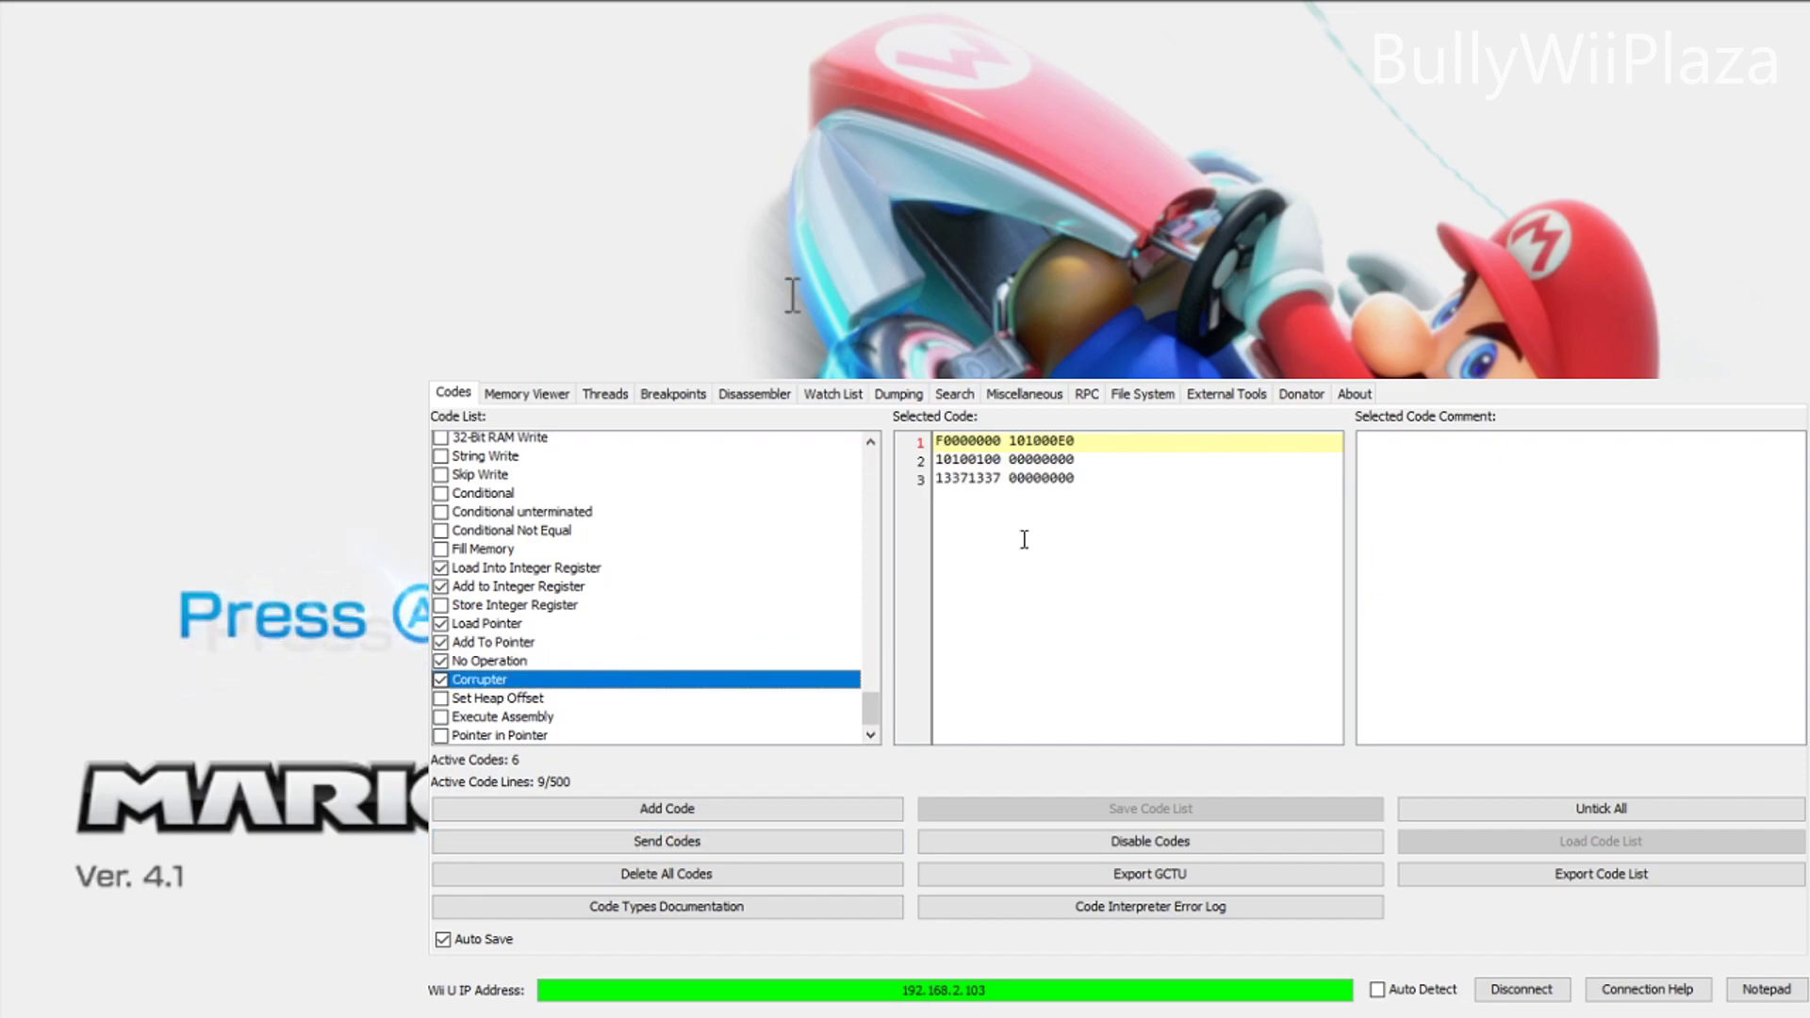
pyautogui.moveTo(1077, 450); pyautogui.dragTo(1023, 443)
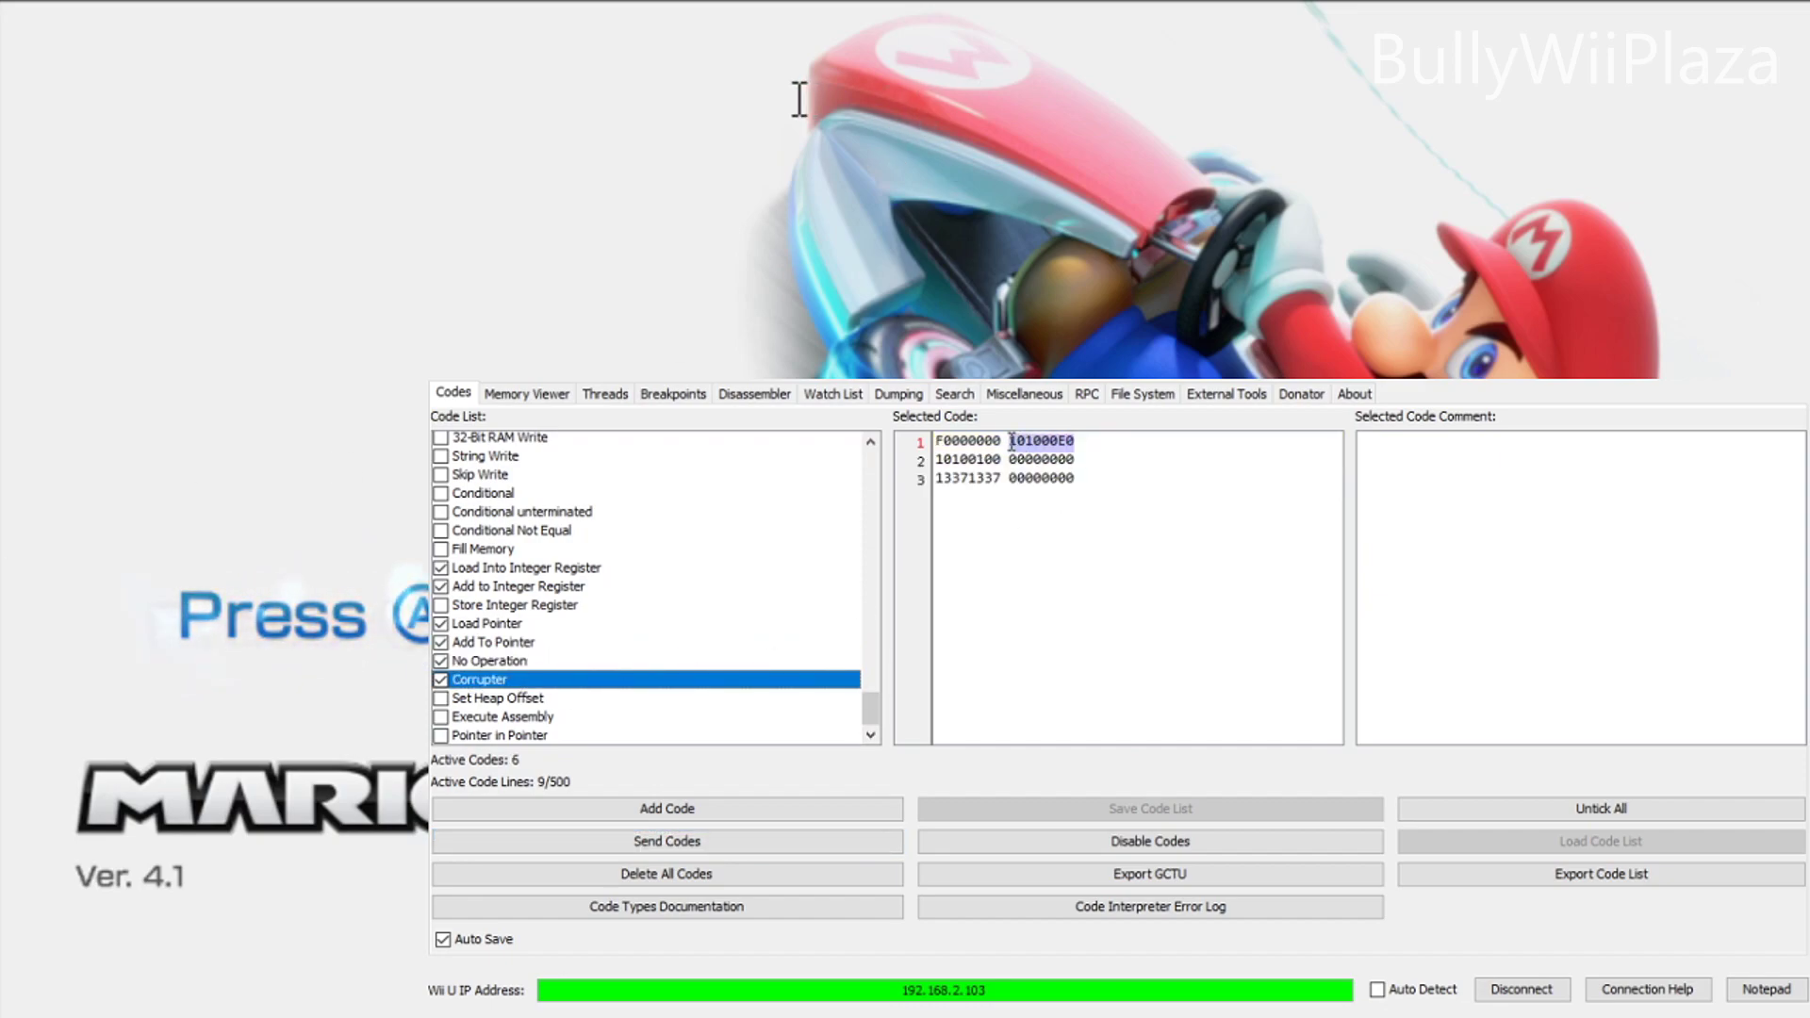
pyautogui.click(563, 394)
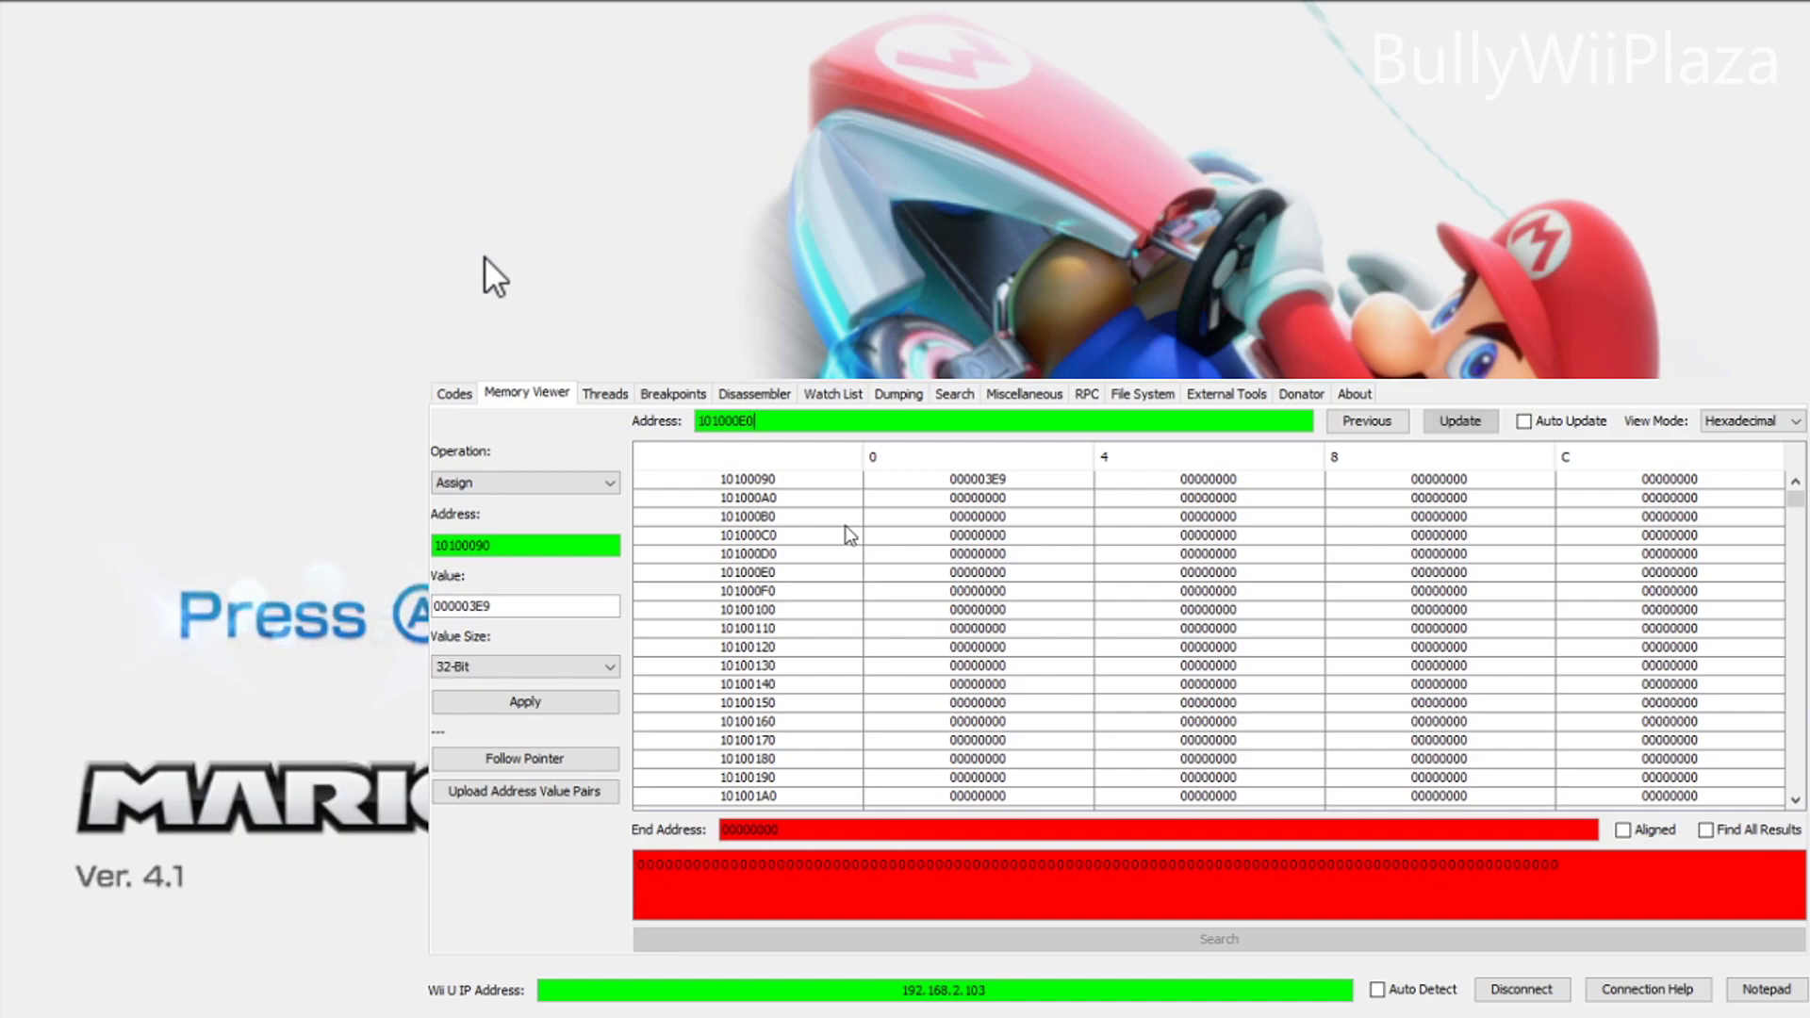
# Step: Send the active codes including Corrupter and check address 101000E0 in the memory viewer with auto update
pyautogui.click(454, 394)
pyautogui.click(603, 841)
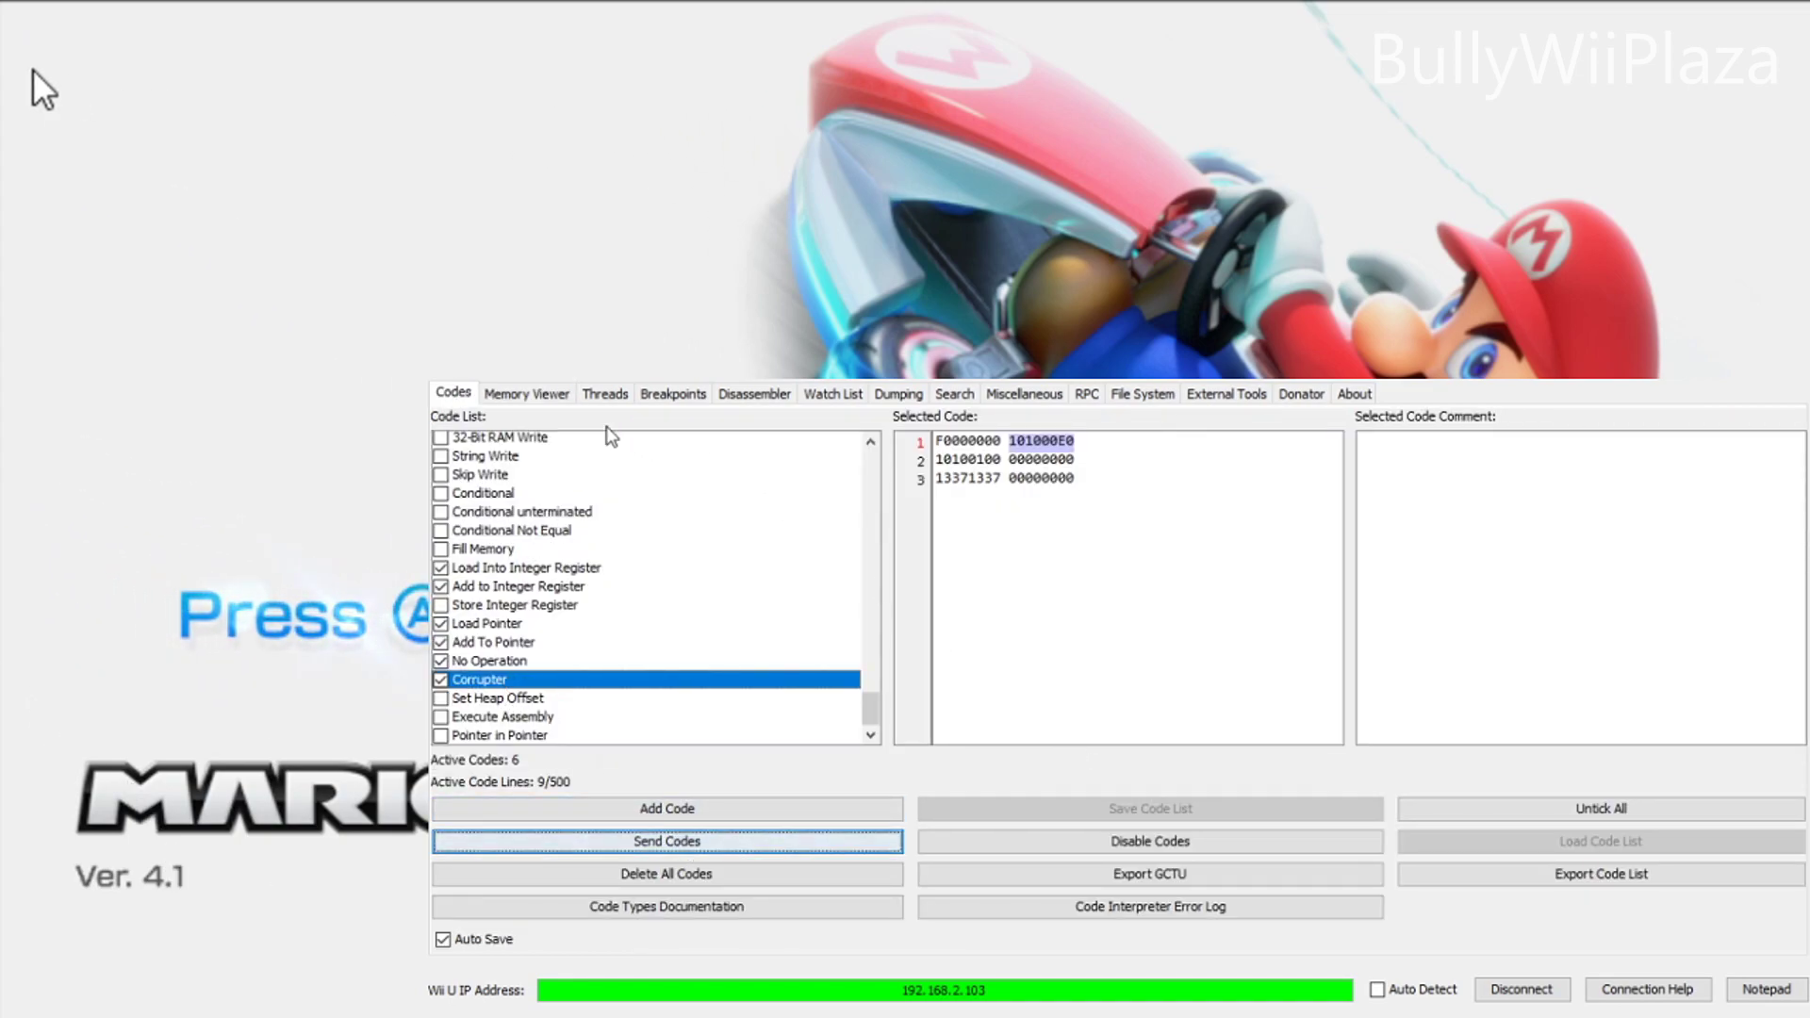
pyautogui.click(535, 392)
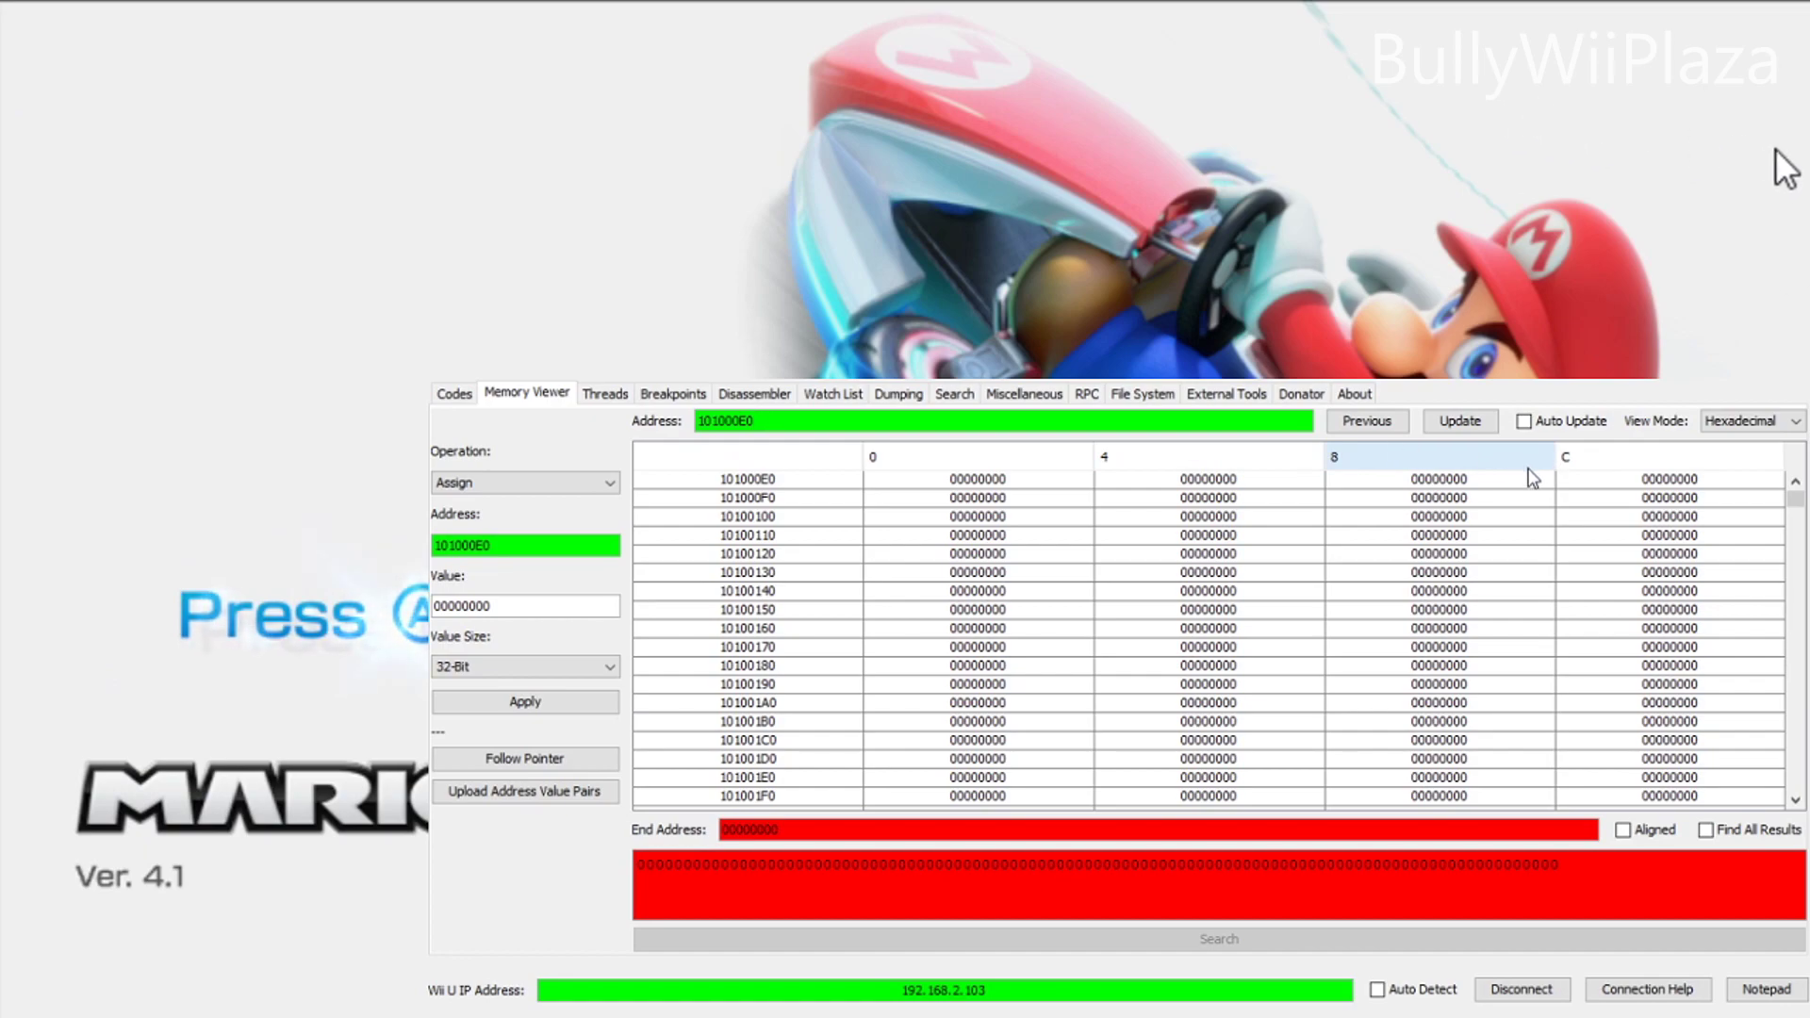
pyautogui.click(1524, 422)
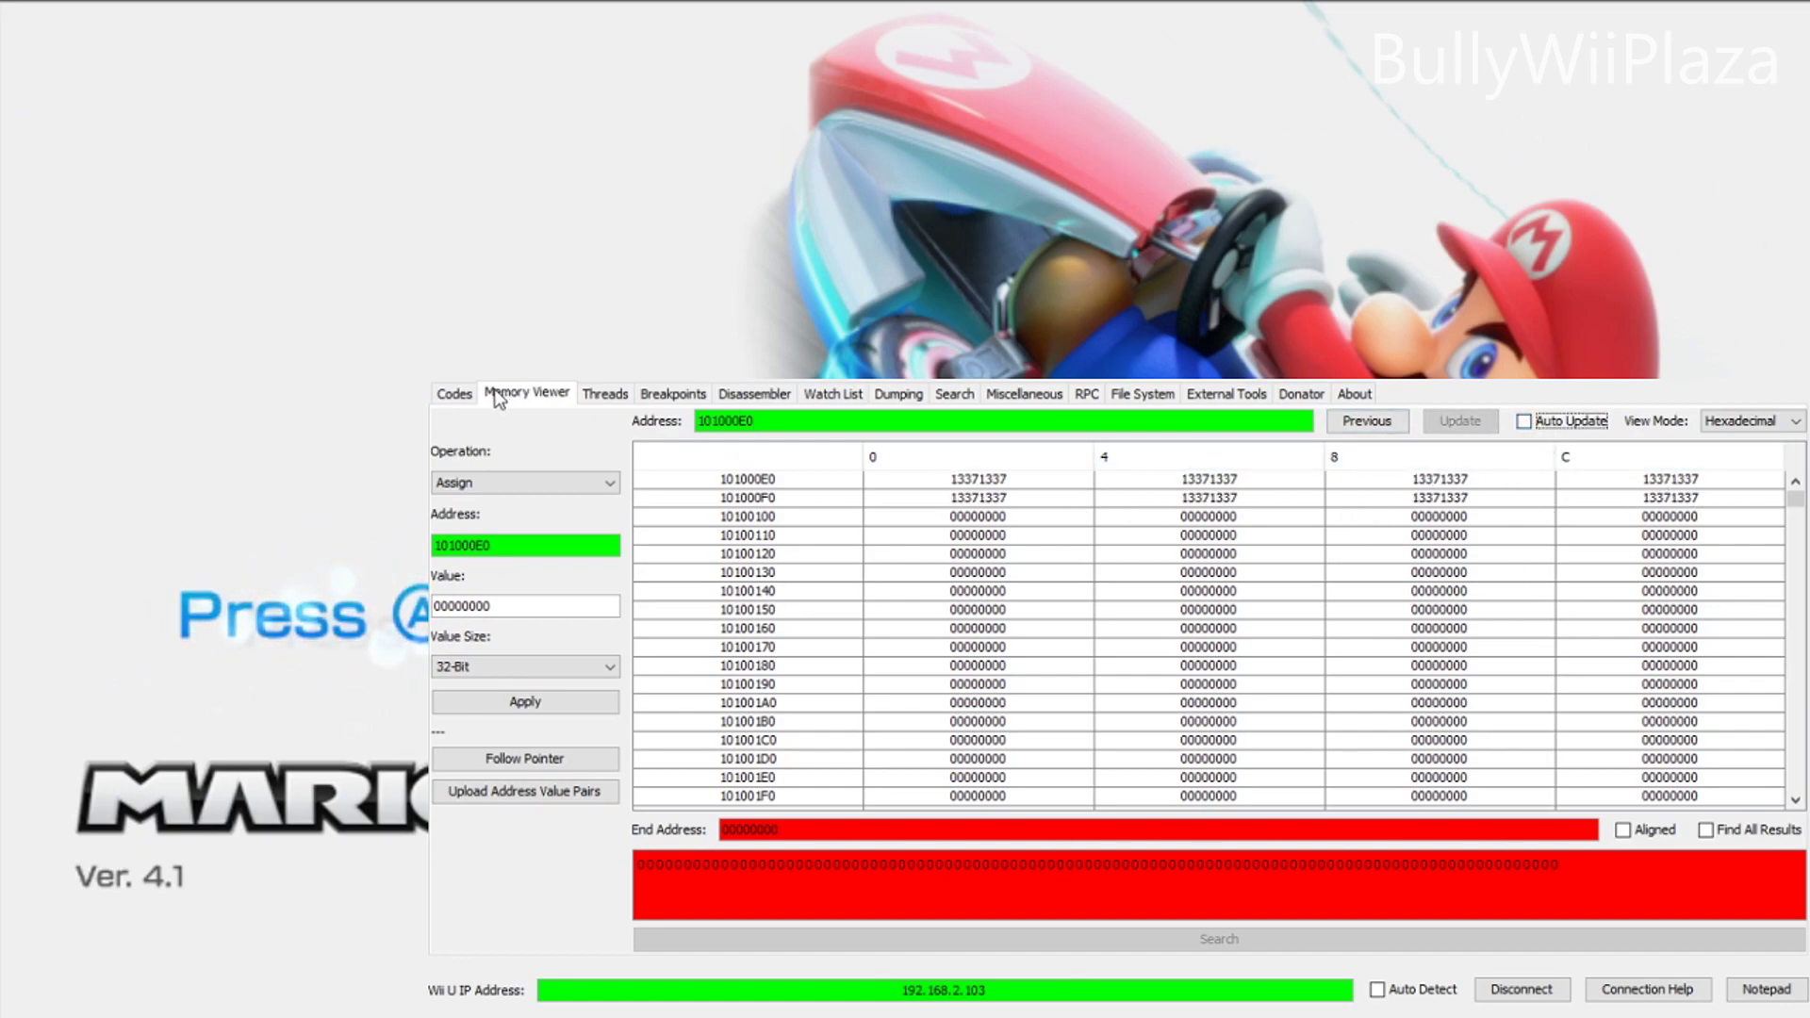
# Step: Deactivate Corrupter in the code list and display the code lines of Pointer in Pointer
pyautogui.click(453, 393)
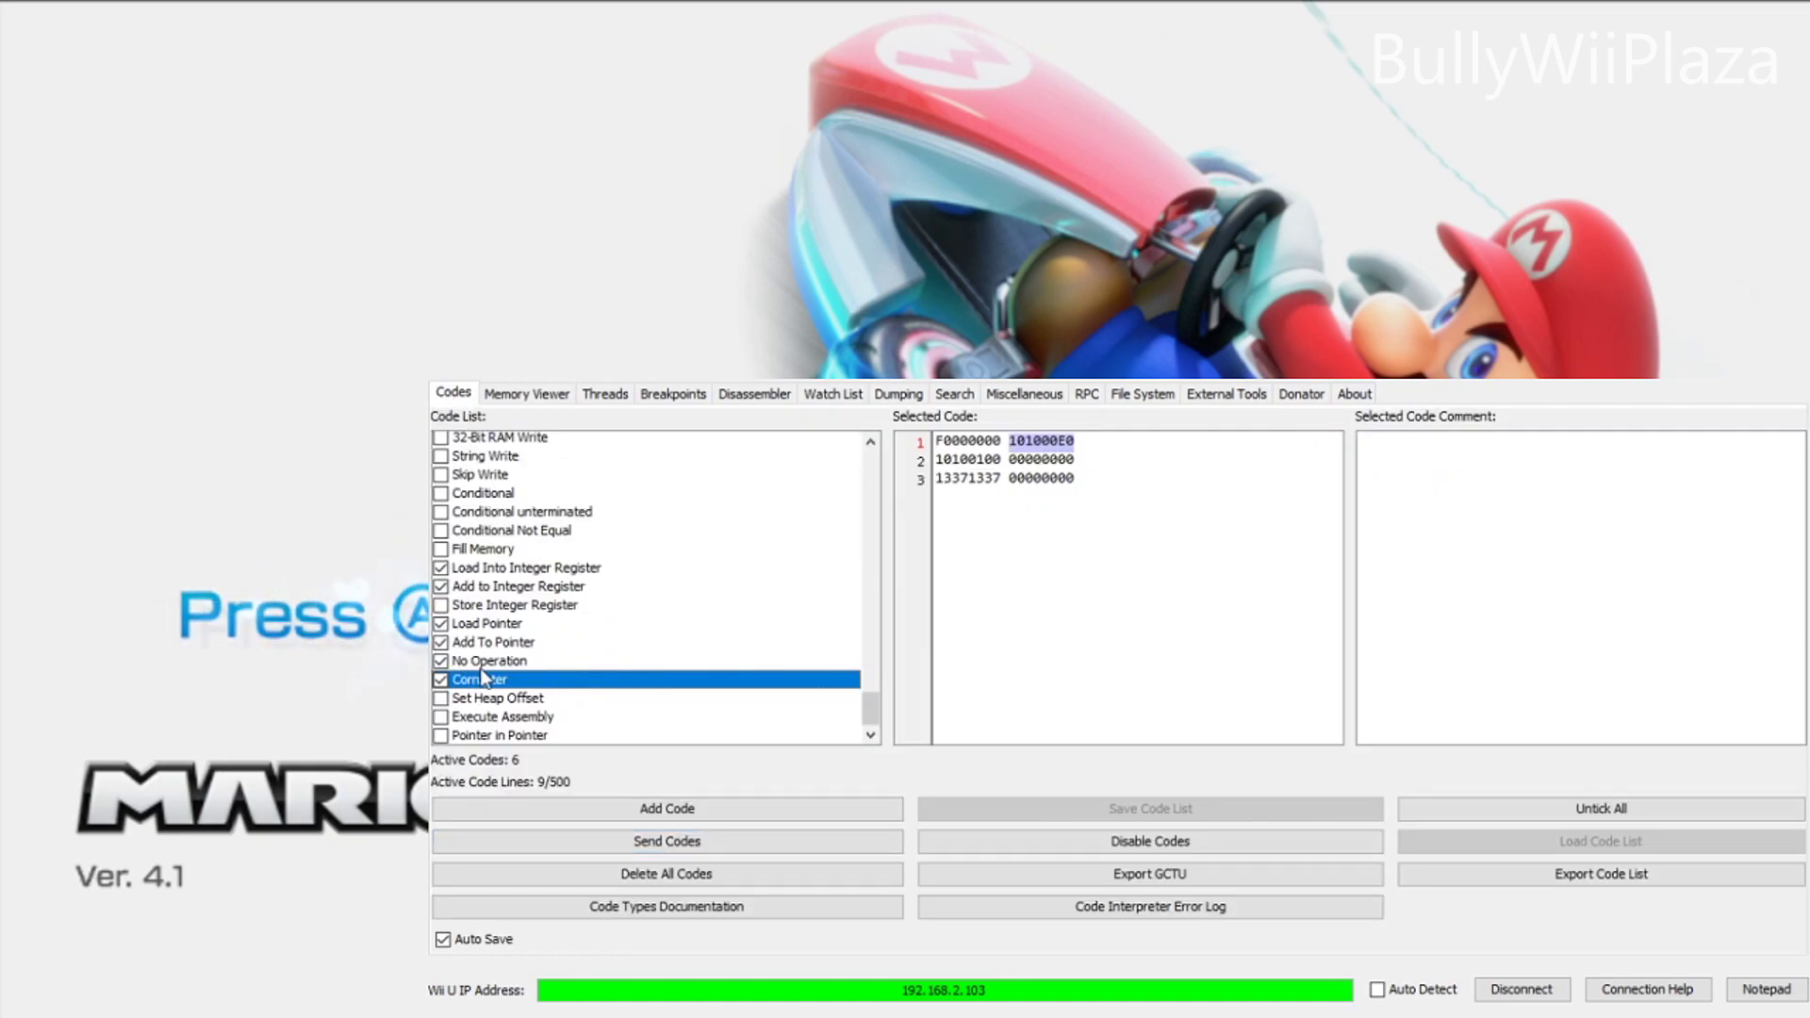
pyautogui.click(524, 733)
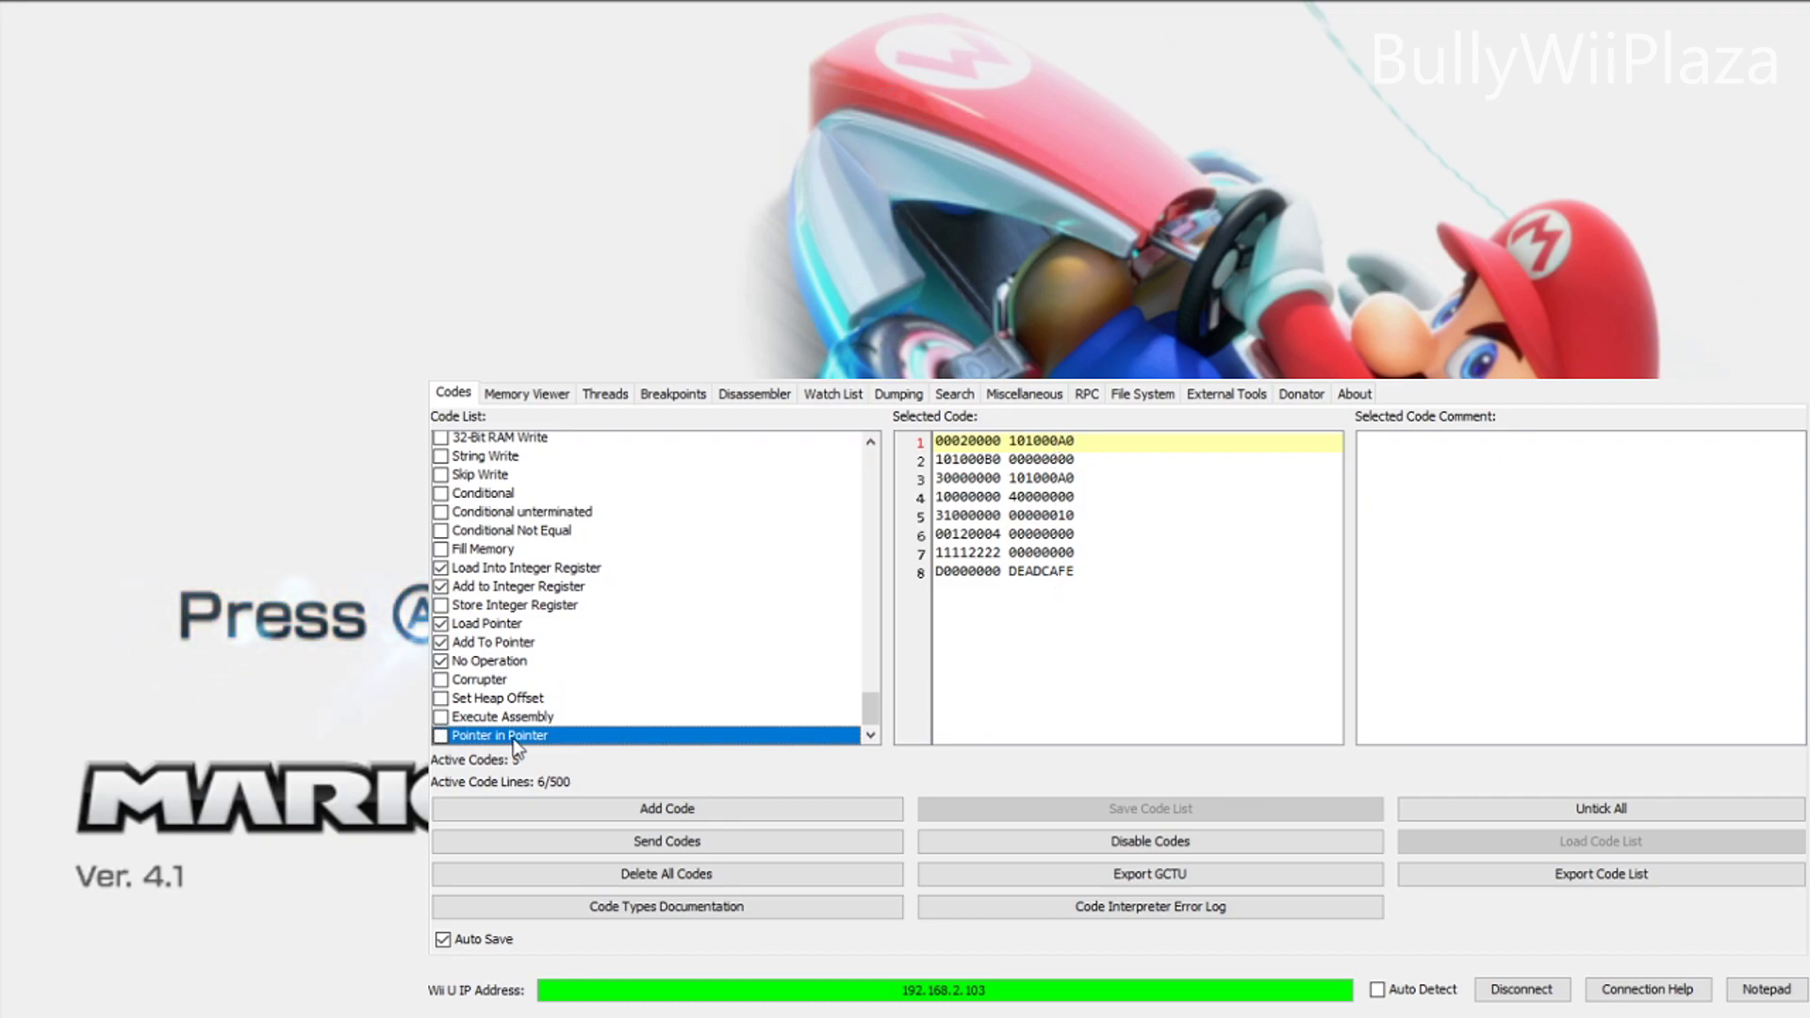
# Step: Retrieve all of the running game's threads and look through the list
pyautogui.click(607, 396)
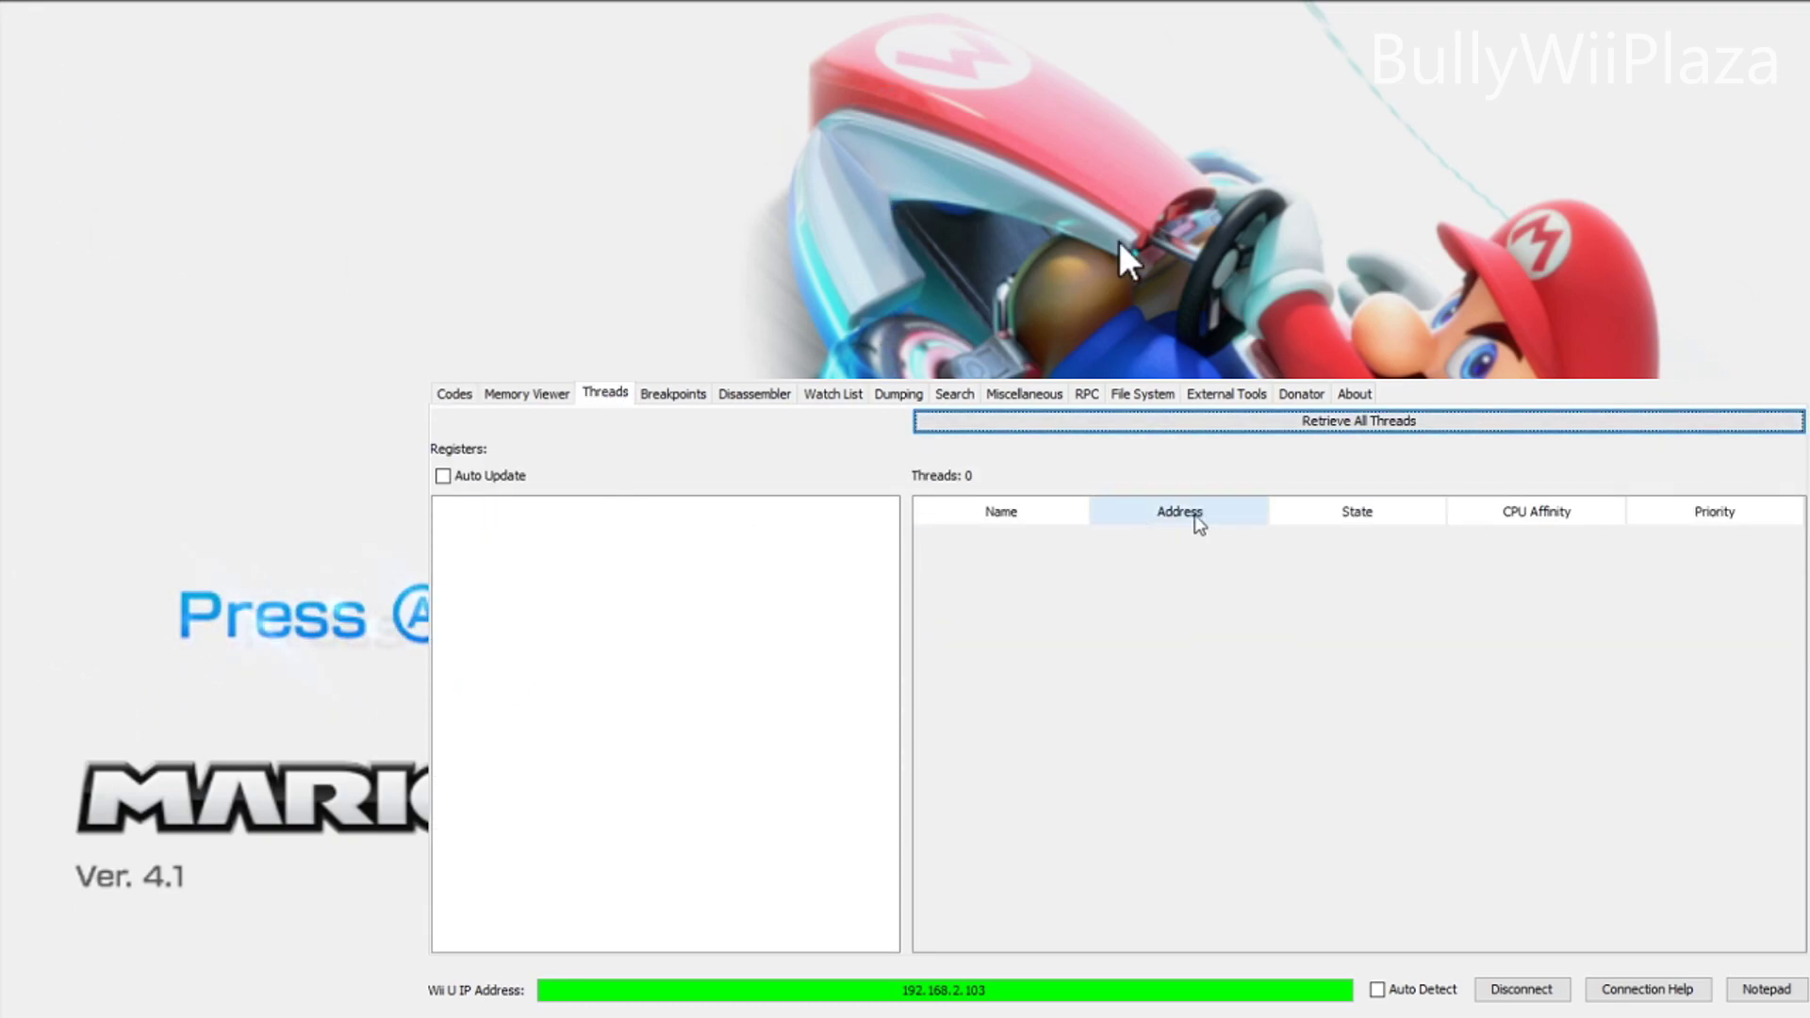
pyautogui.click(1354, 428)
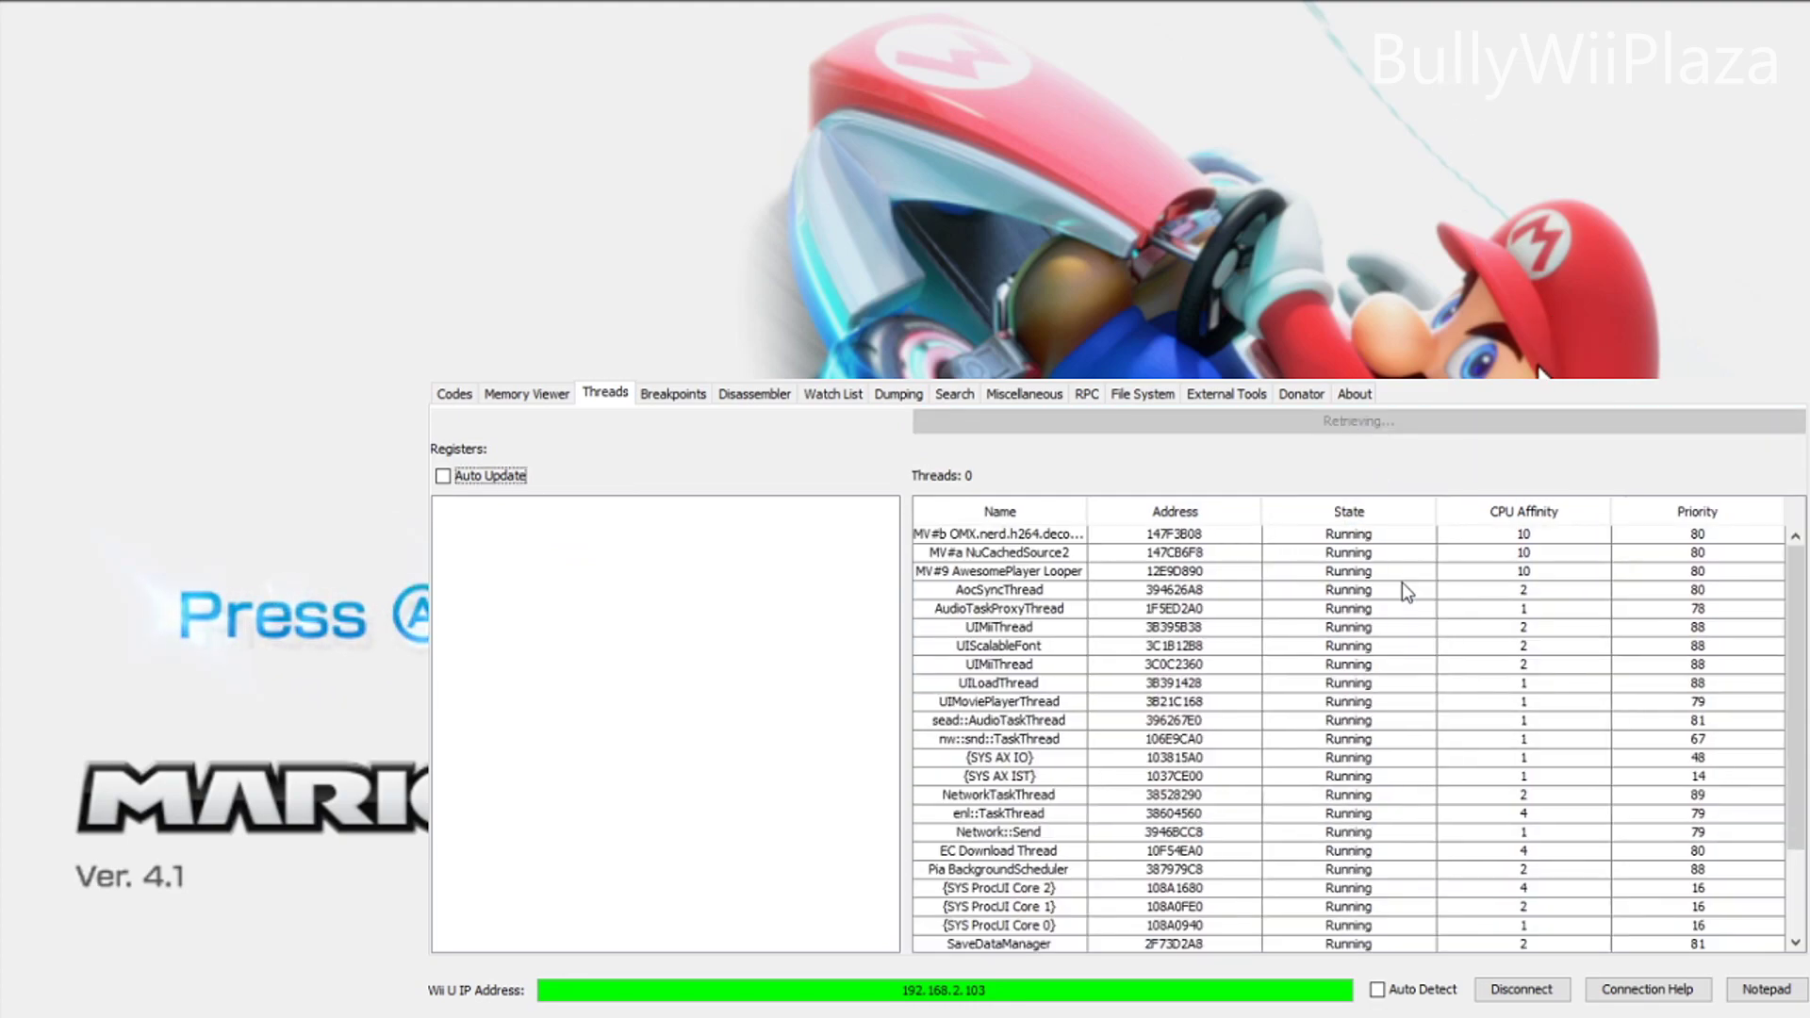
pyautogui.scroll(-15, 1404, 591)
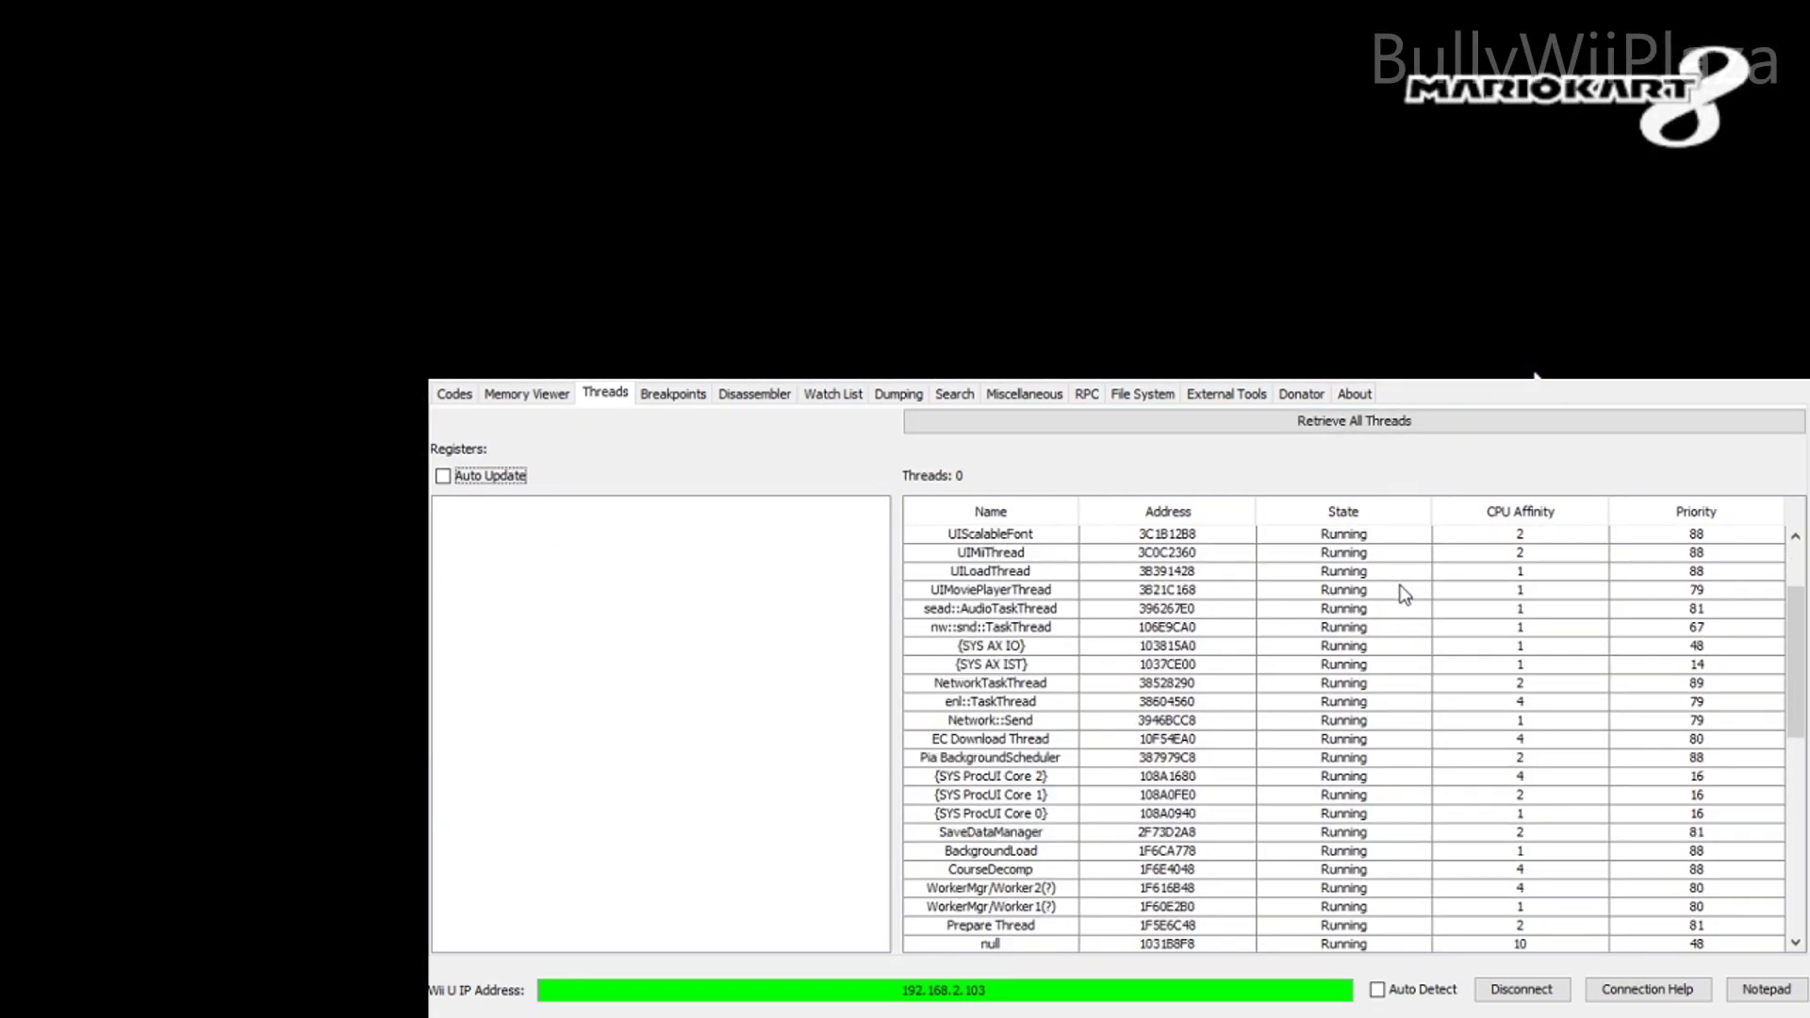
pyautogui.scroll(15, 1395, 643)
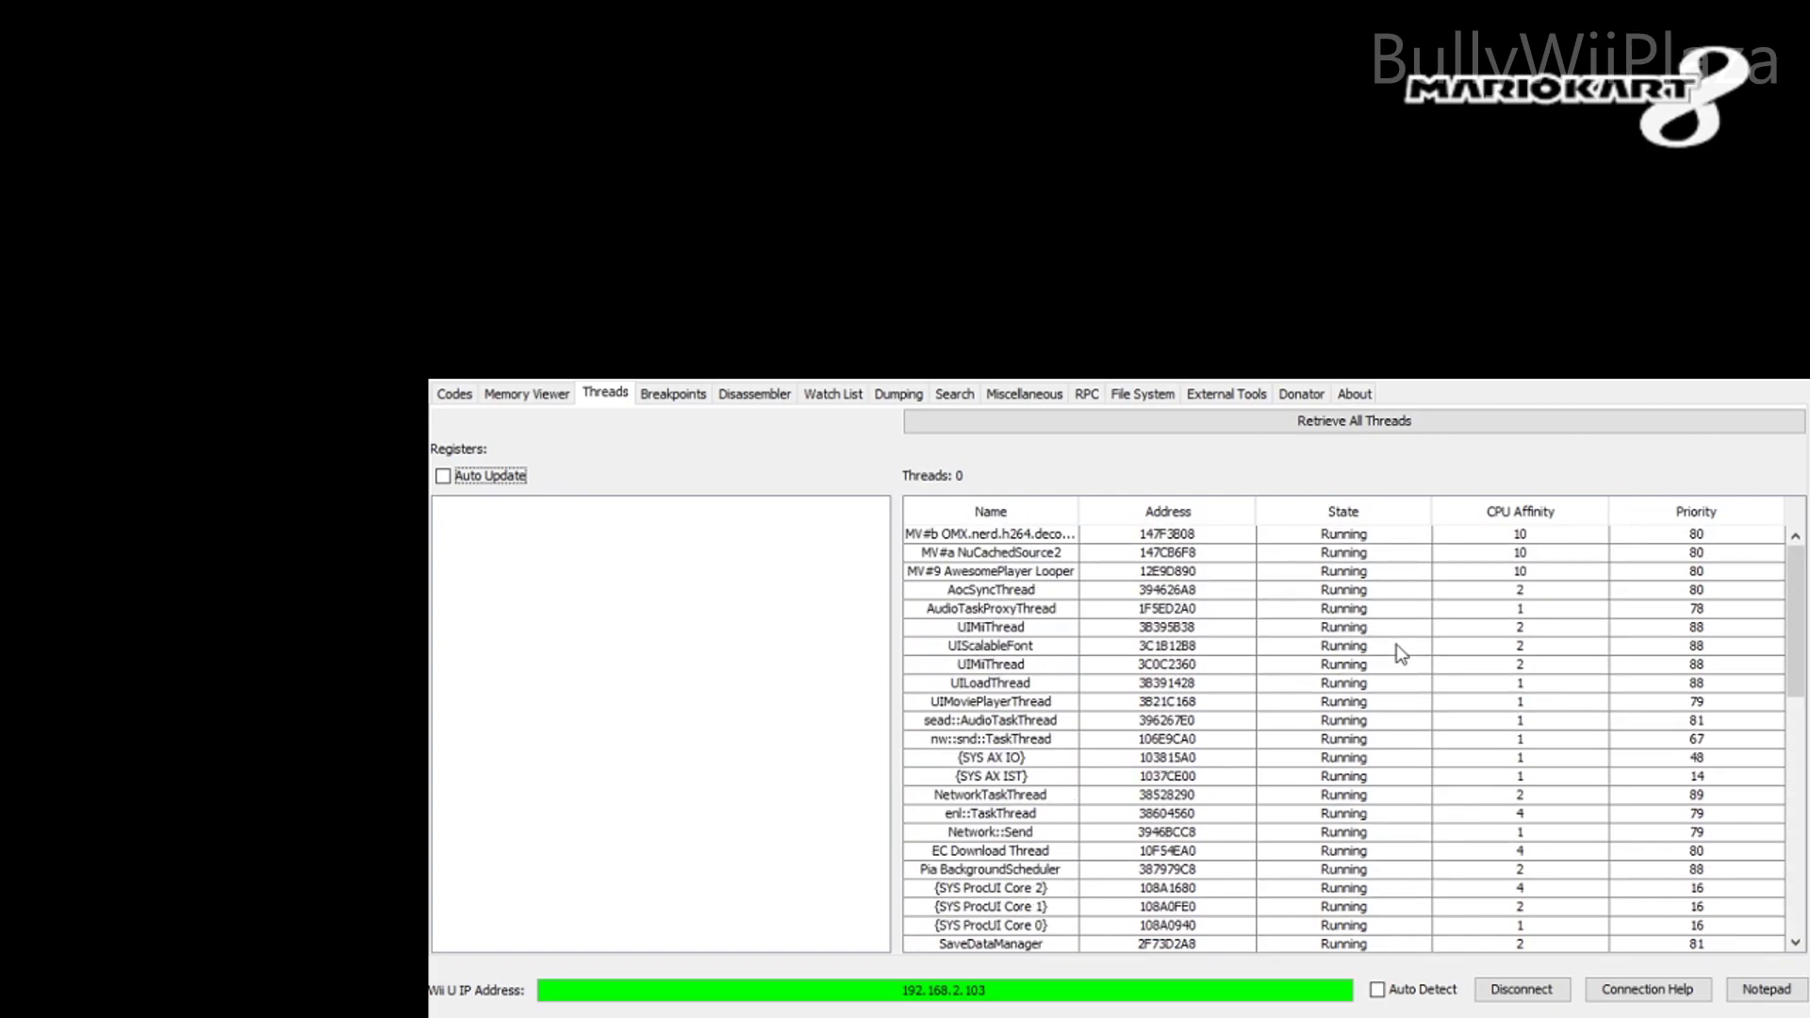
# Step: Open AudioTaskProxyThread's address in the memory viewer and set the view mode to UTF-8
pyautogui.click(1168, 608)
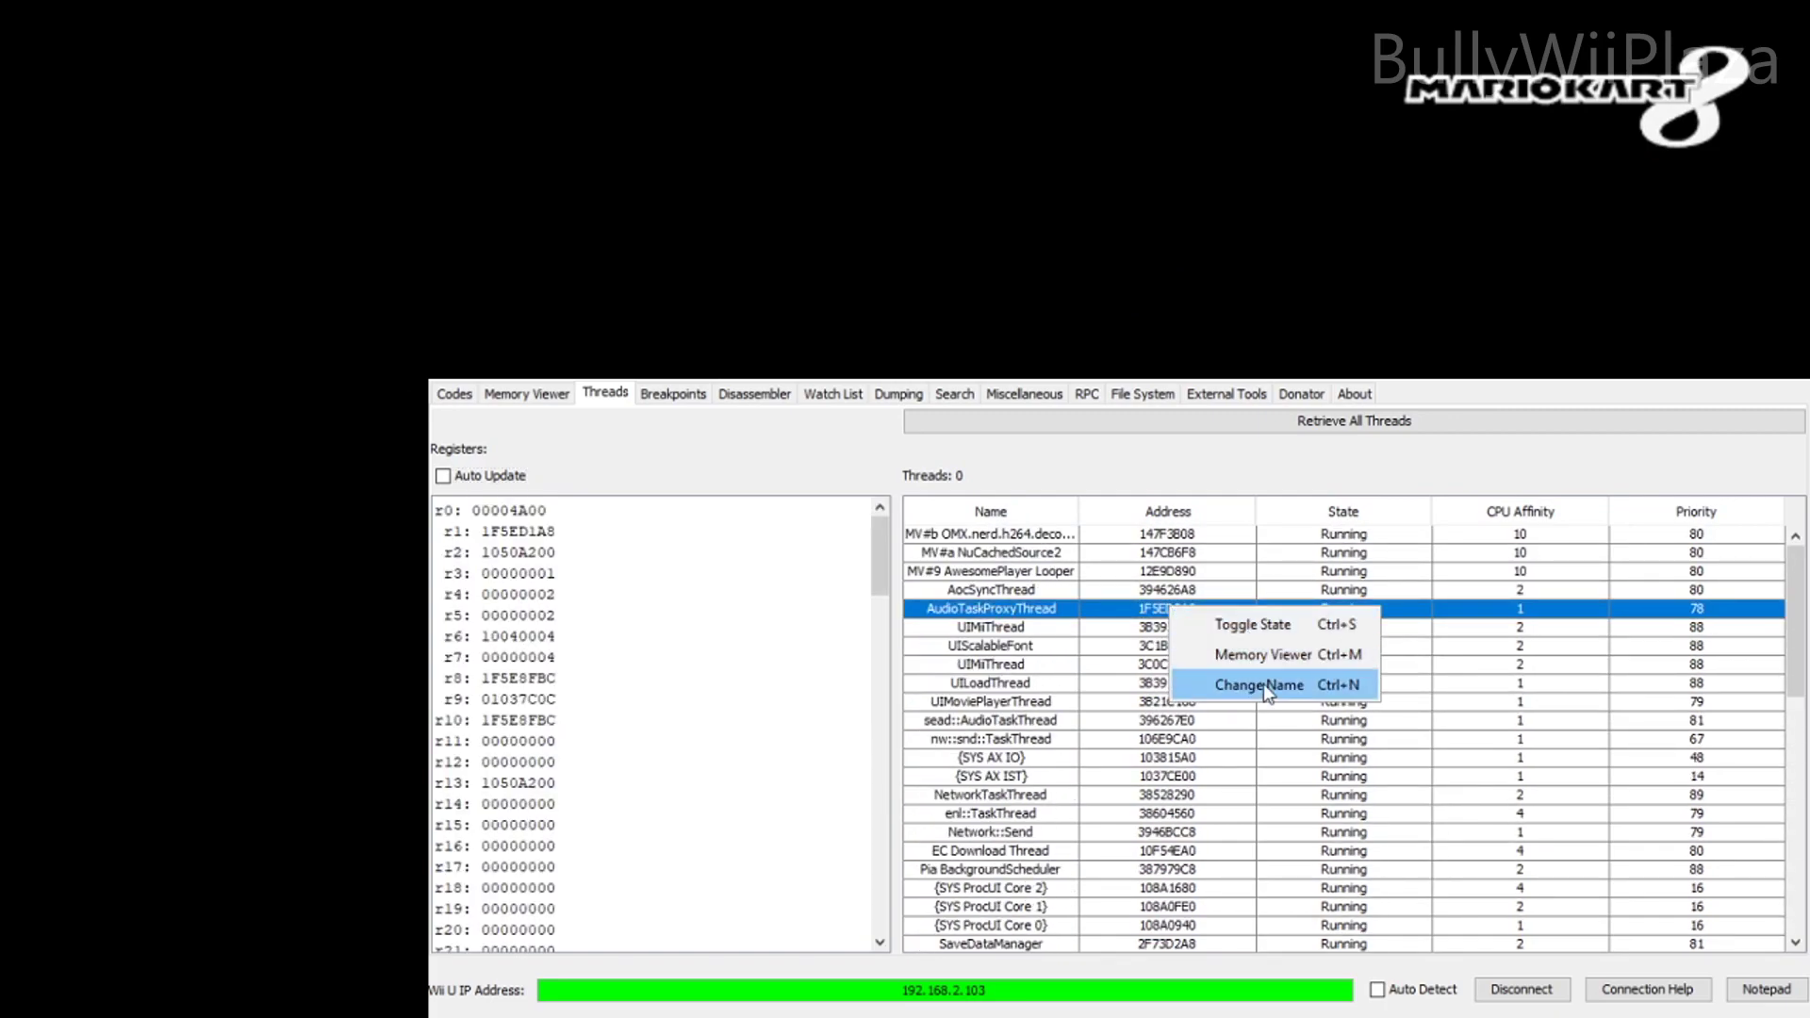
pyautogui.click(1252, 663)
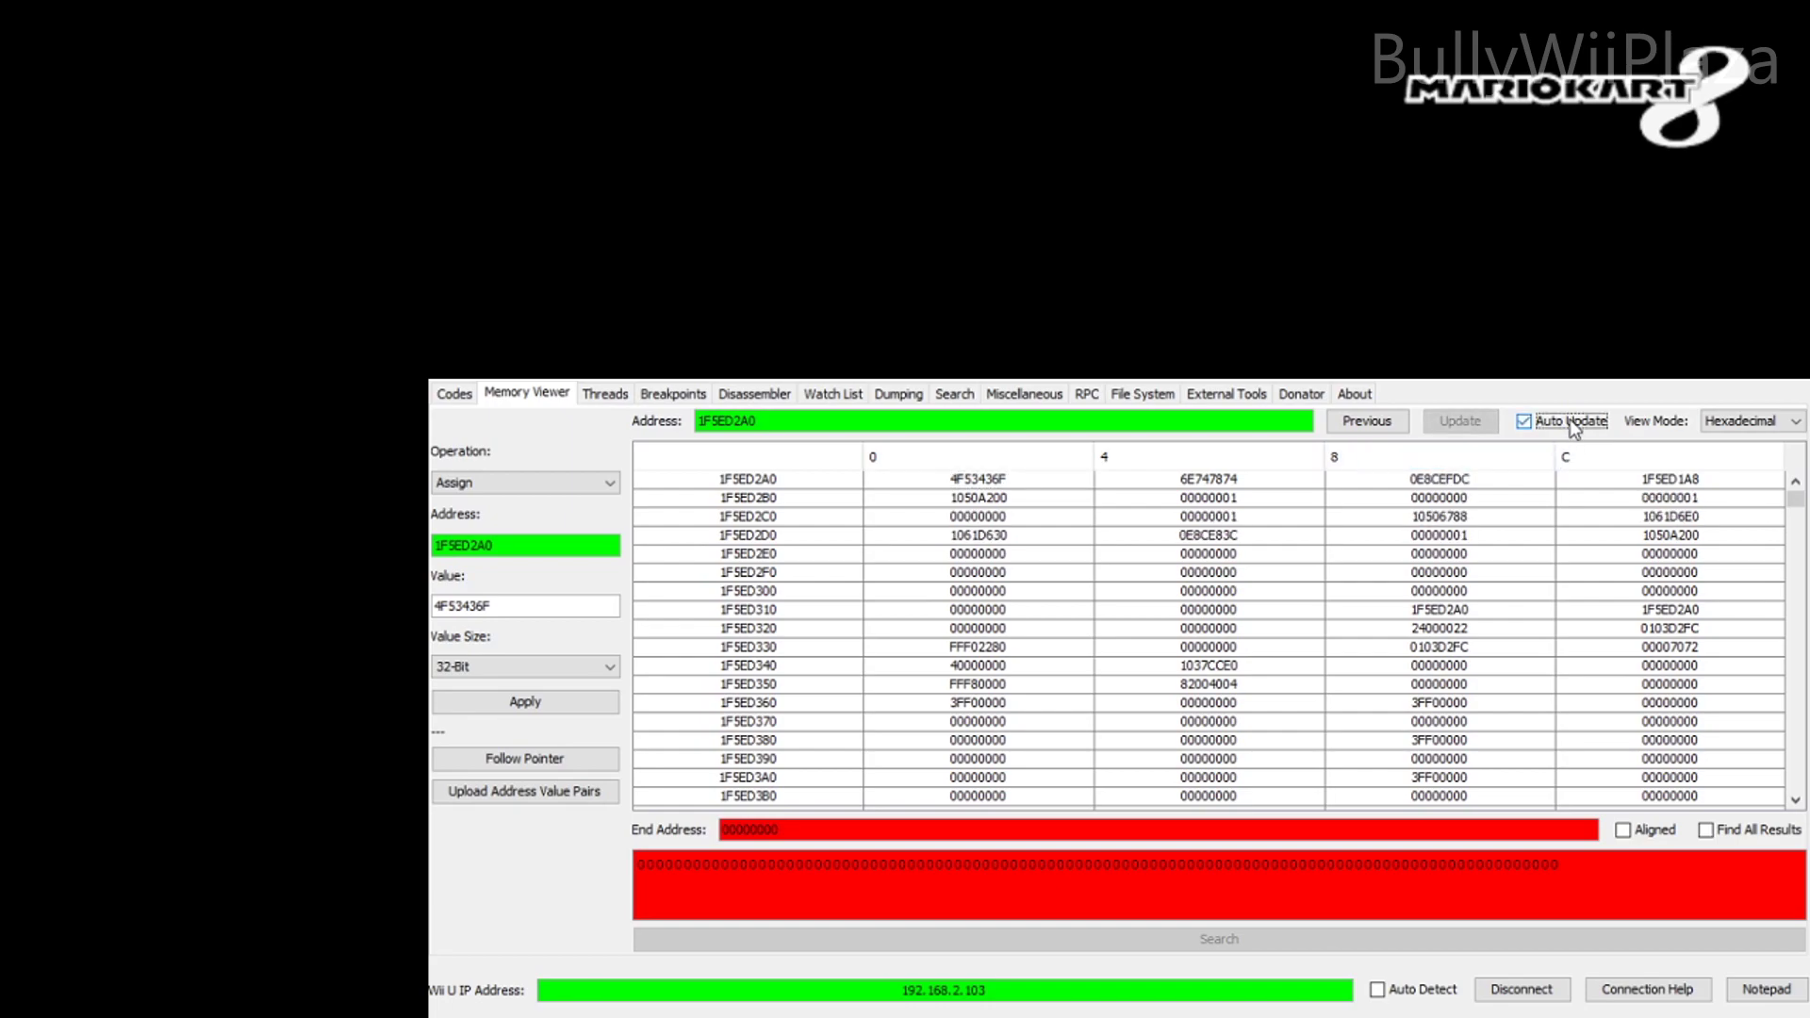
pyautogui.click(1721, 458)
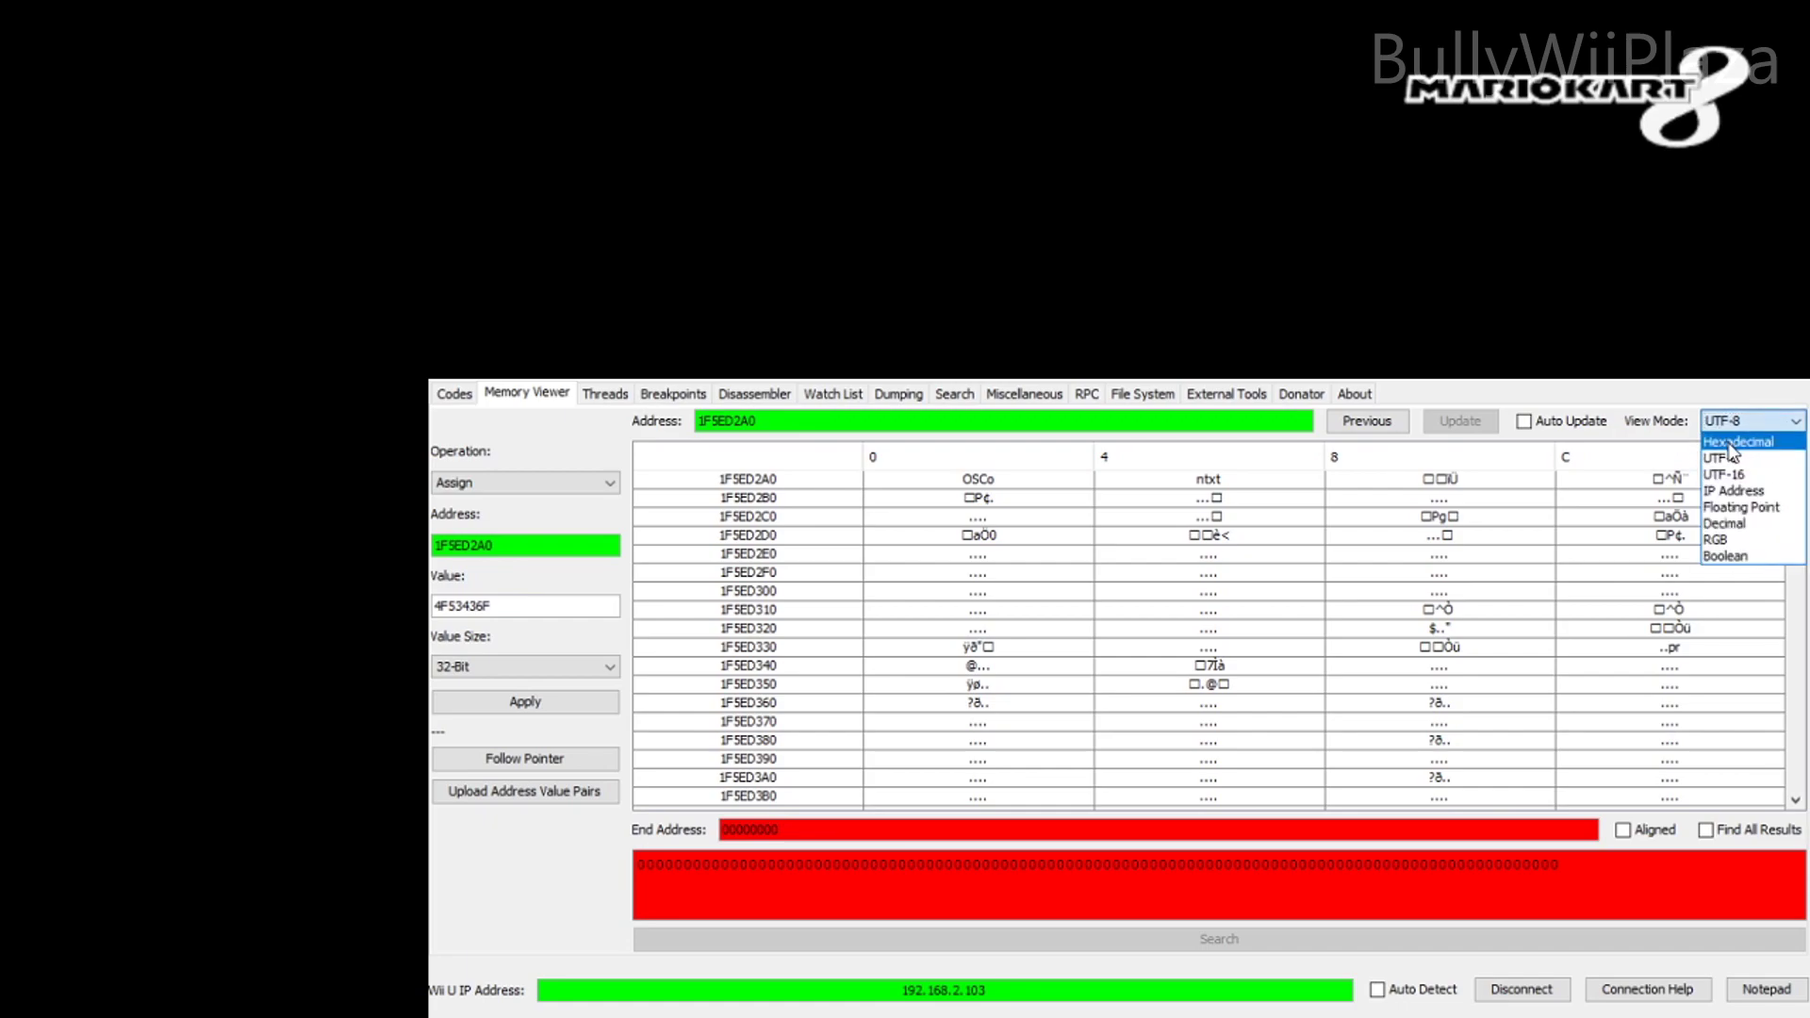
# Step: Return the memory viewer to Hexadecimal and watch AudioTaskProxyThread's registers with auto update switched on briefly
pyautogui.click(1730, 443)
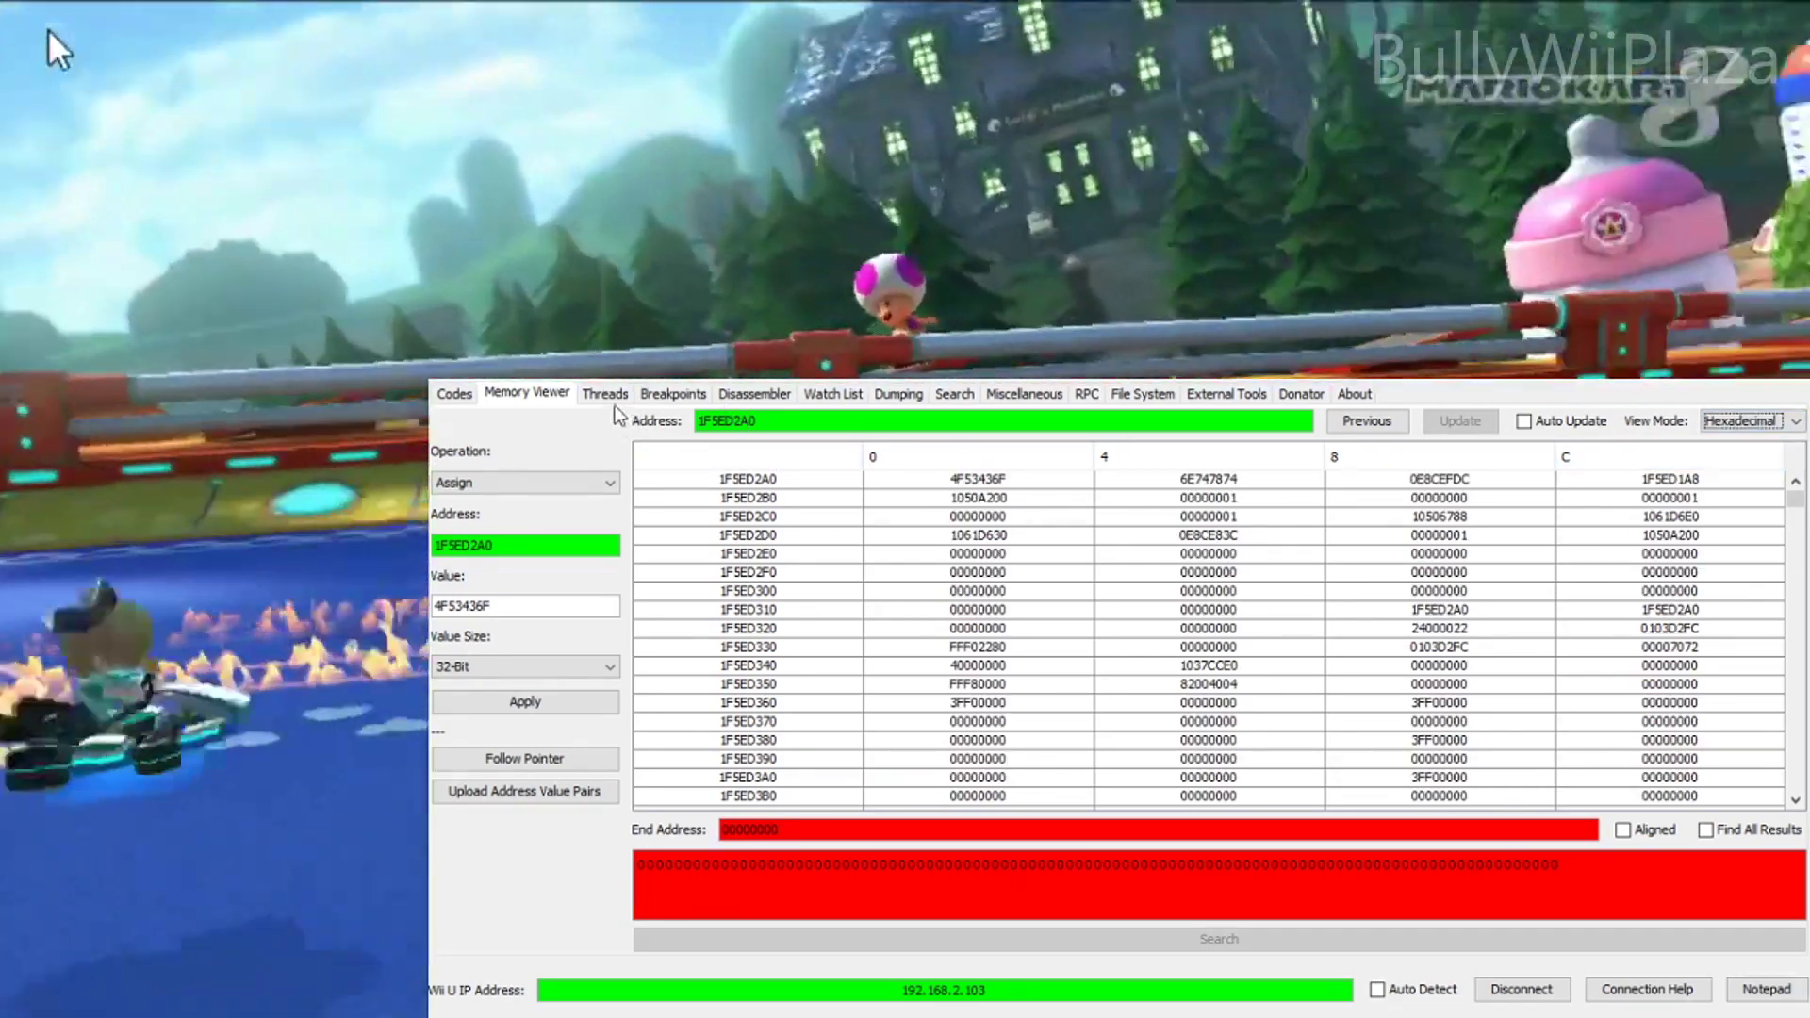
pyautogui.click(605, 393)
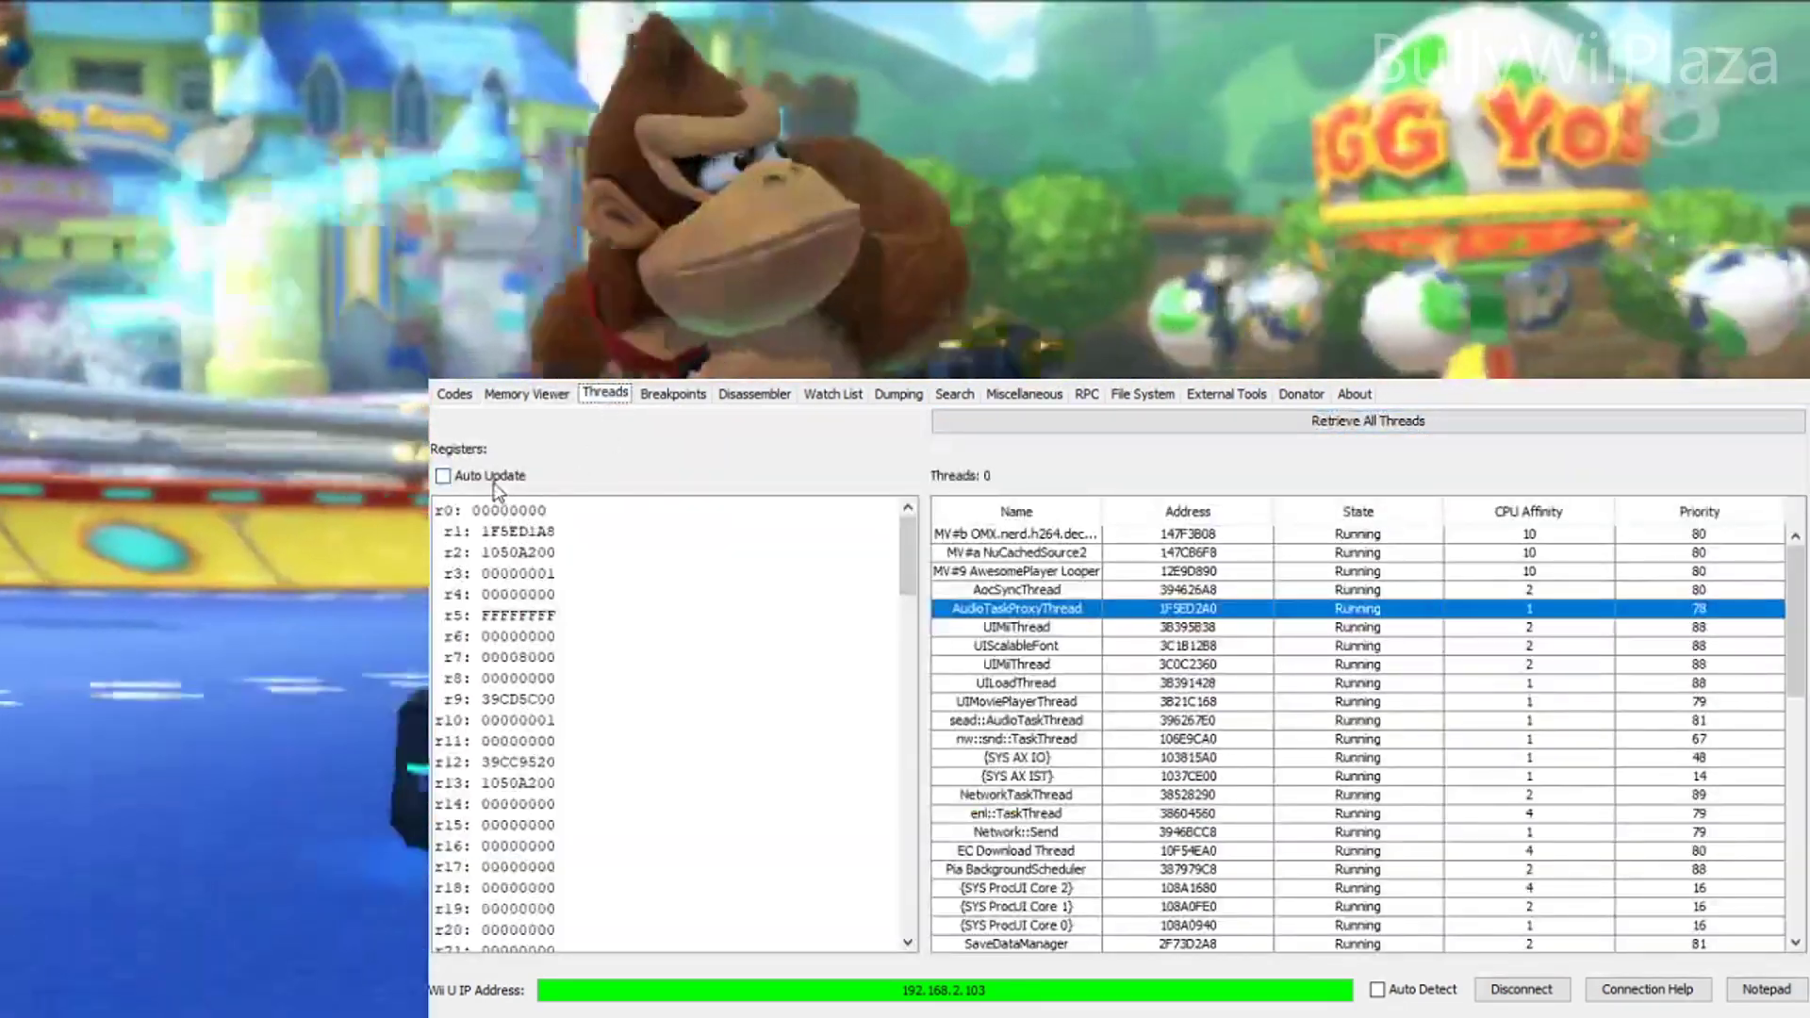
pyautogui.click(442, 475)
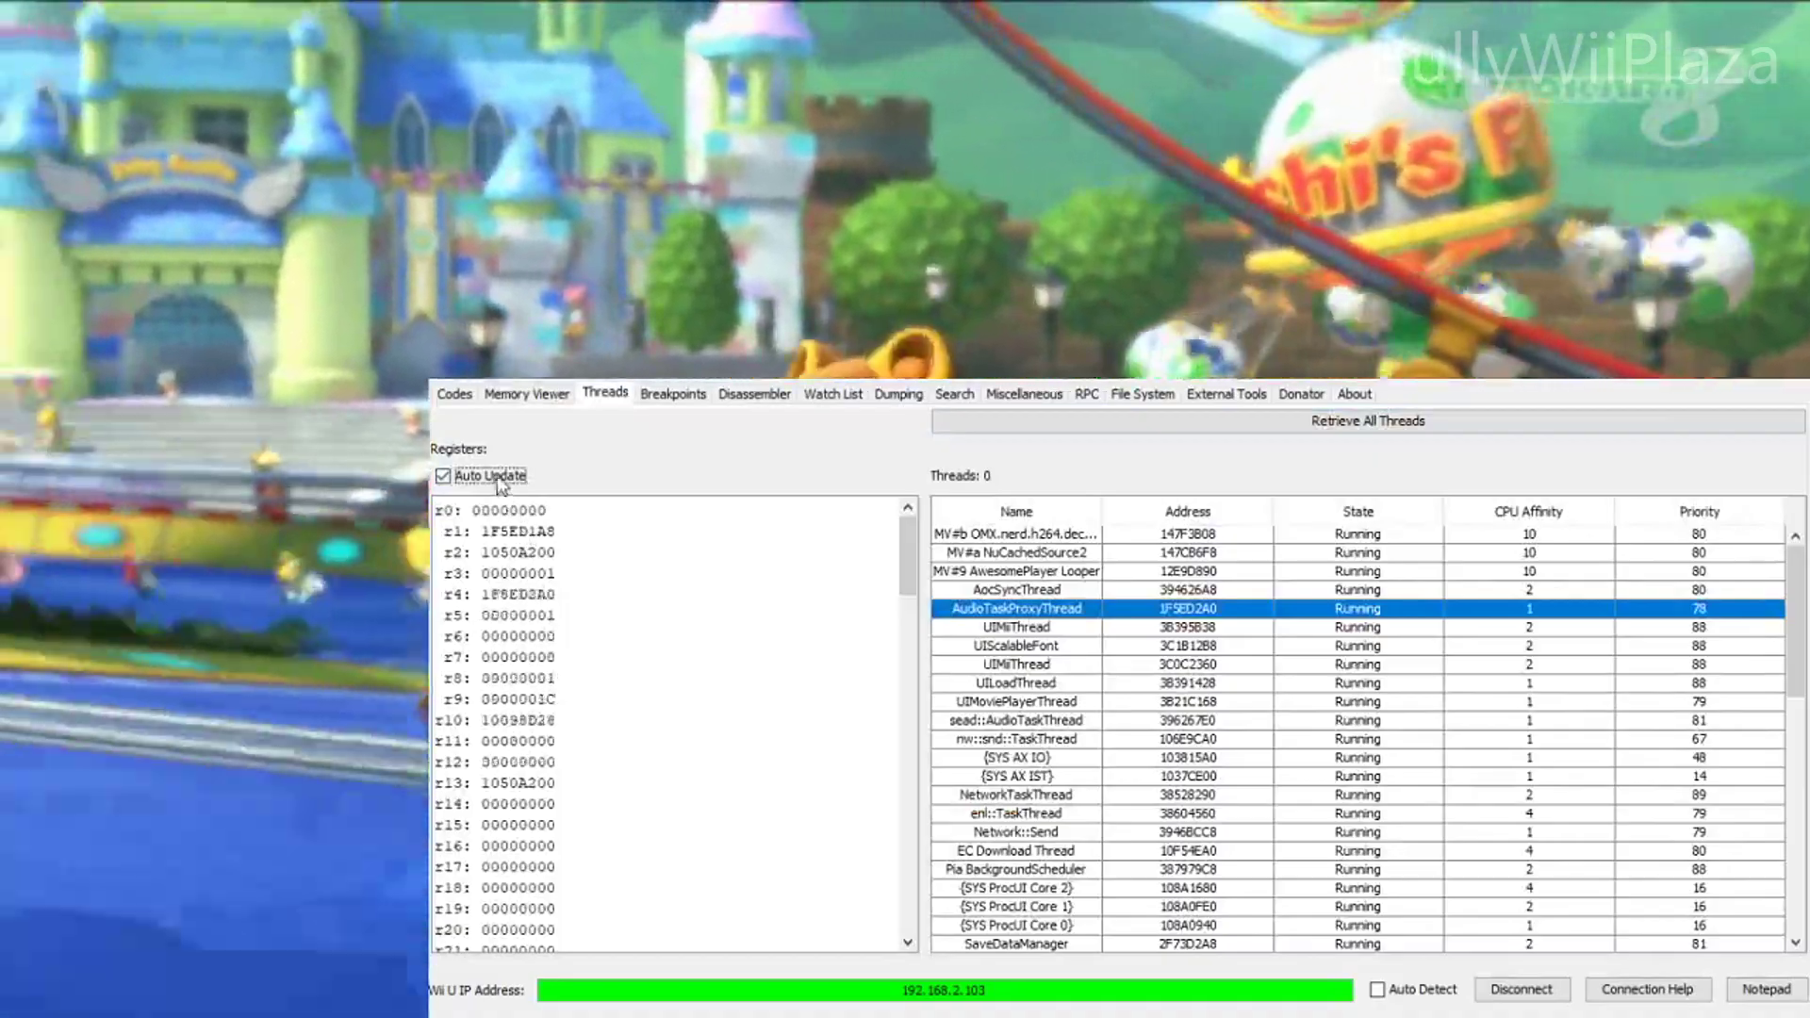
pyautogui.click(442, 475)
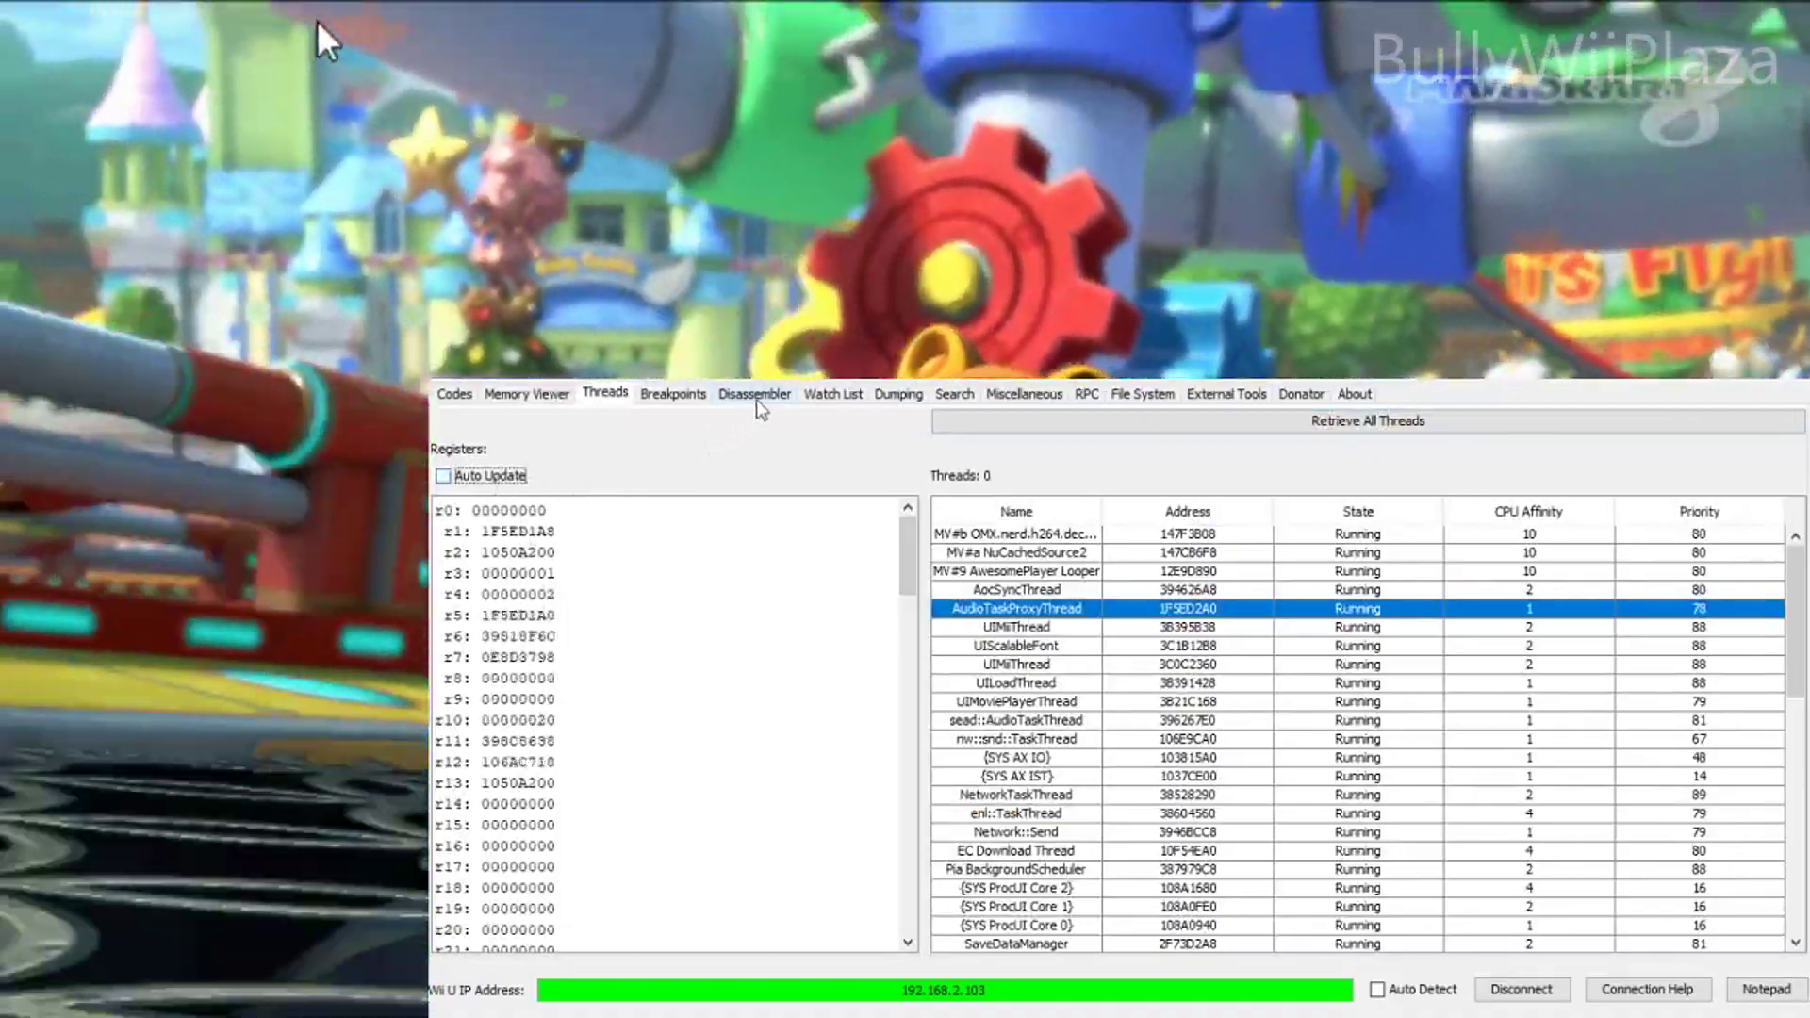
# Step: Disassemble memory from address 01000000 and look through the instructions that follow it
pyautogui.click(755, 396)
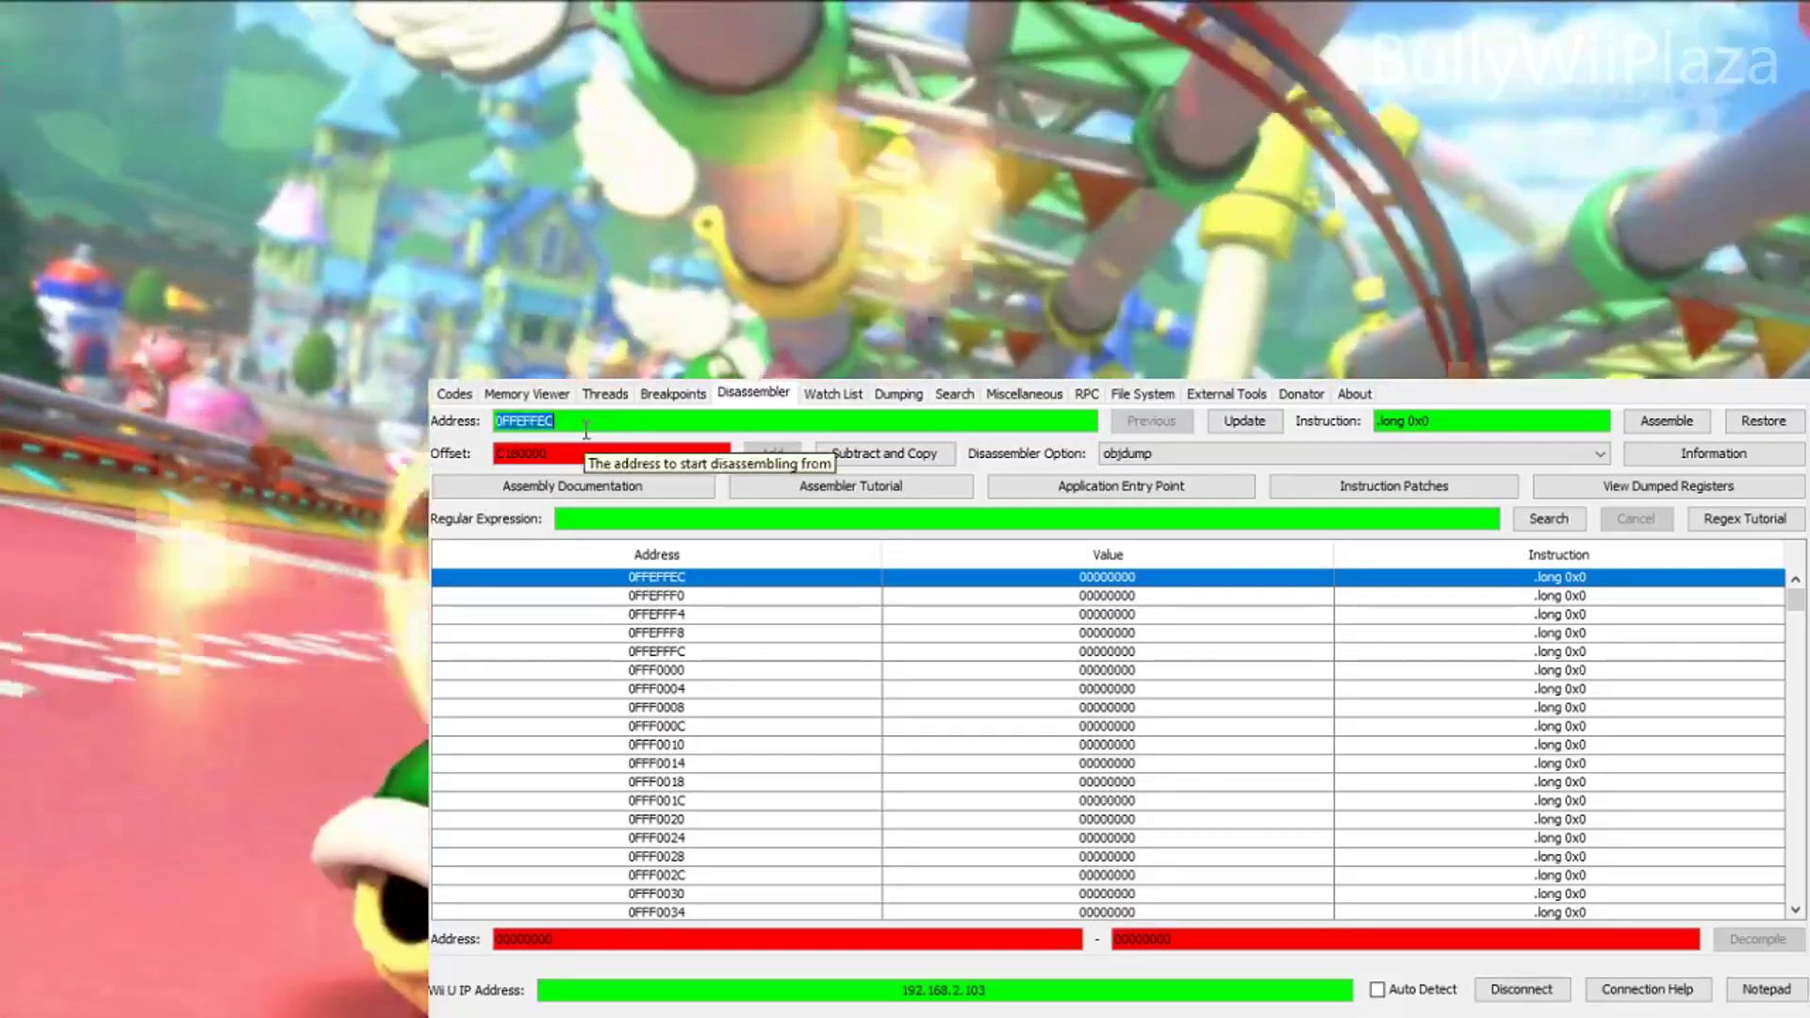
pyautogui.write('01000000')
pyautogui.press('Return')
pyautogui.scroll(-14, 1143, 698)
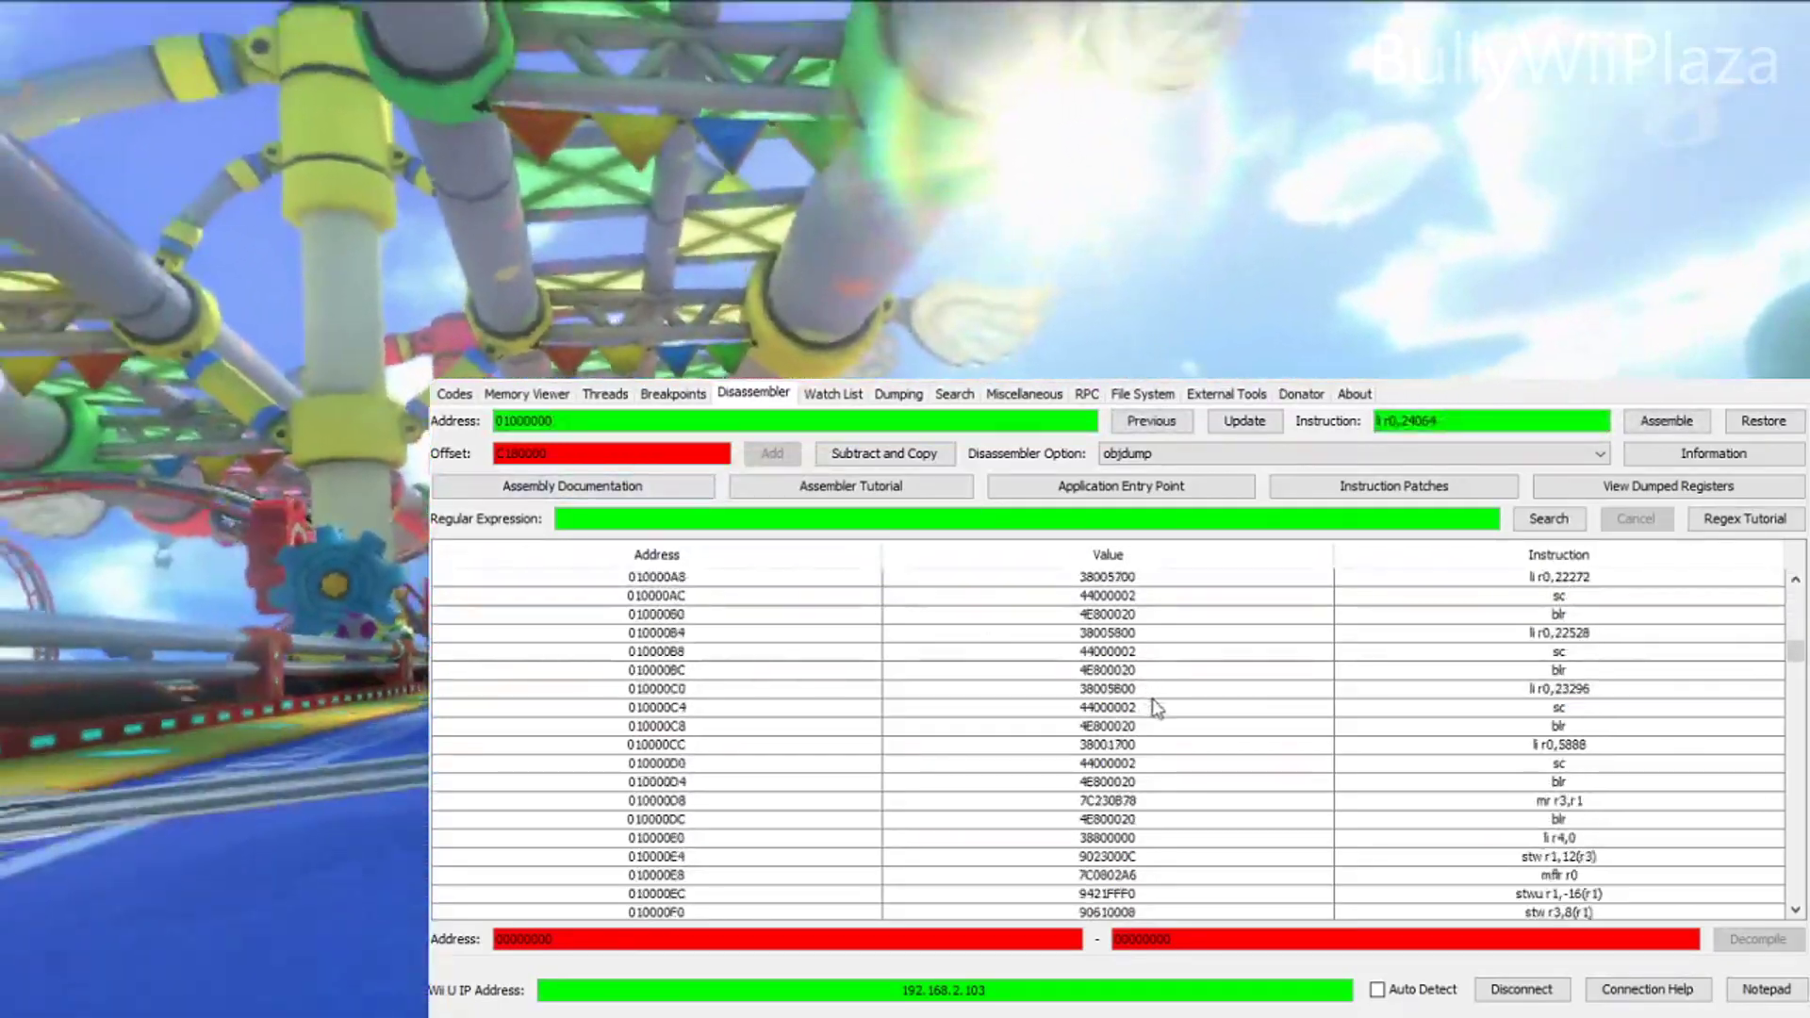
pyautogui.scroll(-20, 1153, 707)
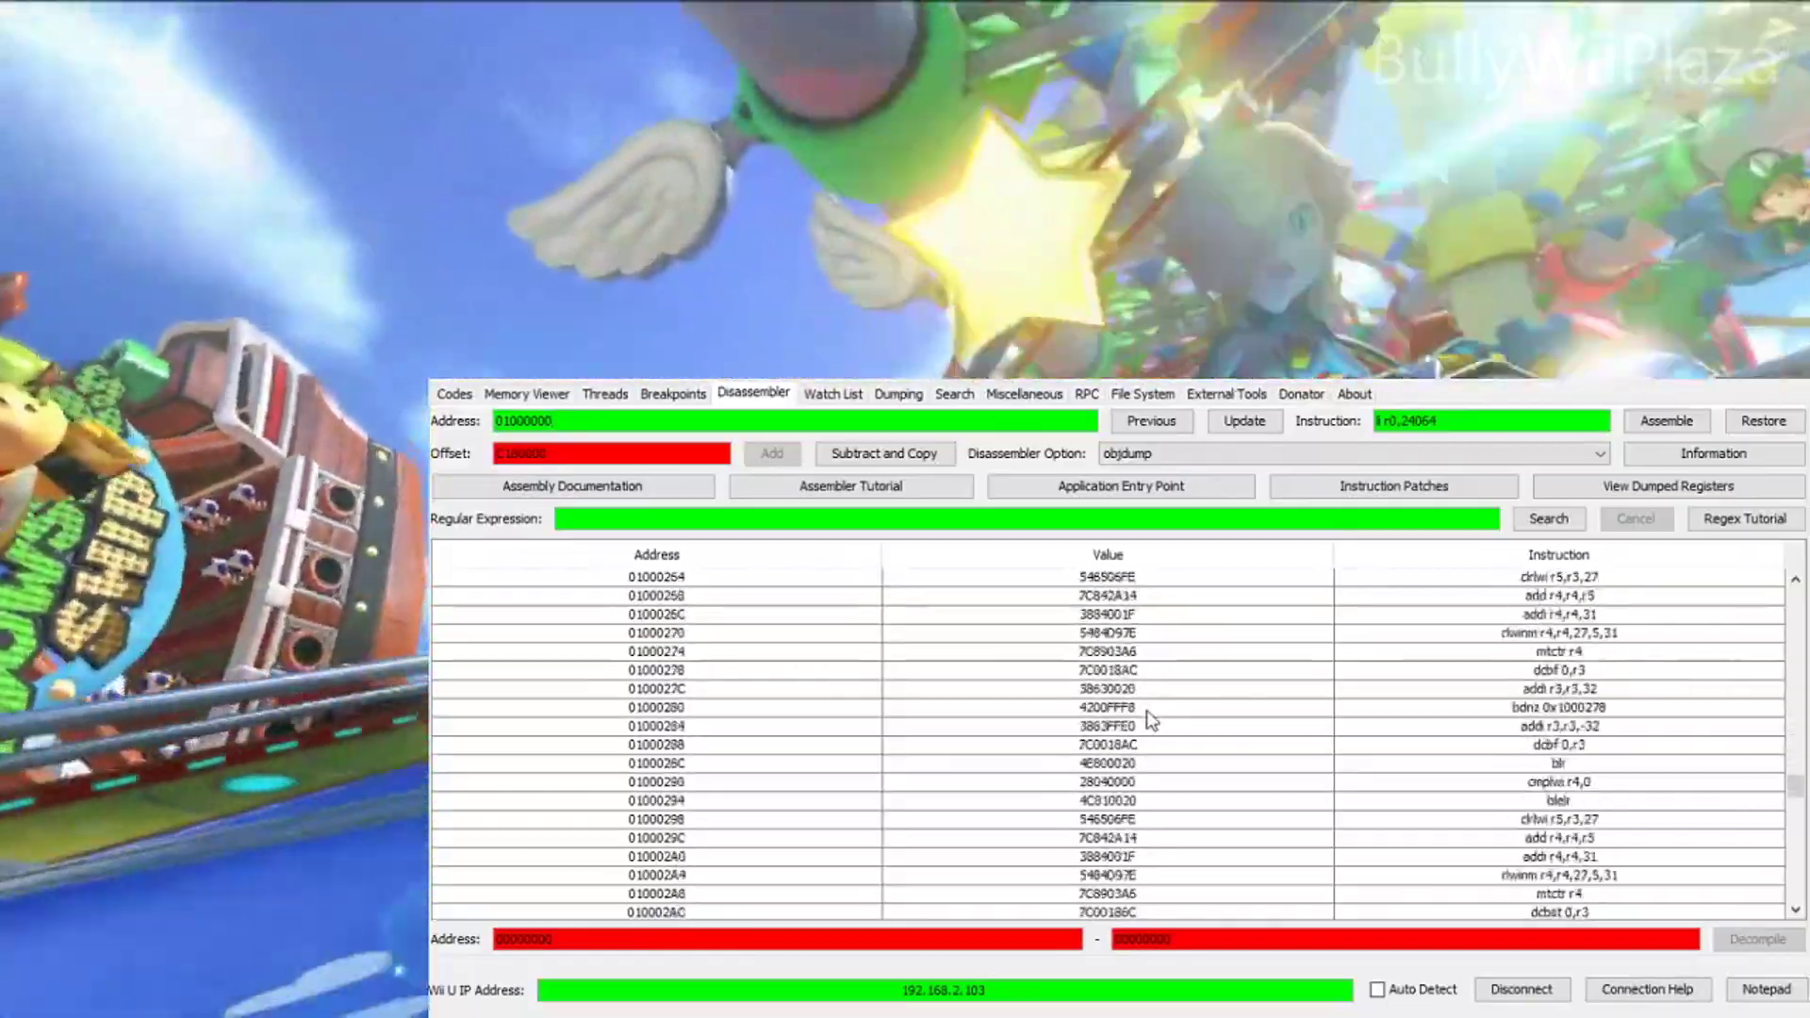
pyautogui.scroll(-7, 1146, 712)
# Step: Replace the sc instruction at address 010002CC with nop
pyautogui.click(1212, 670)
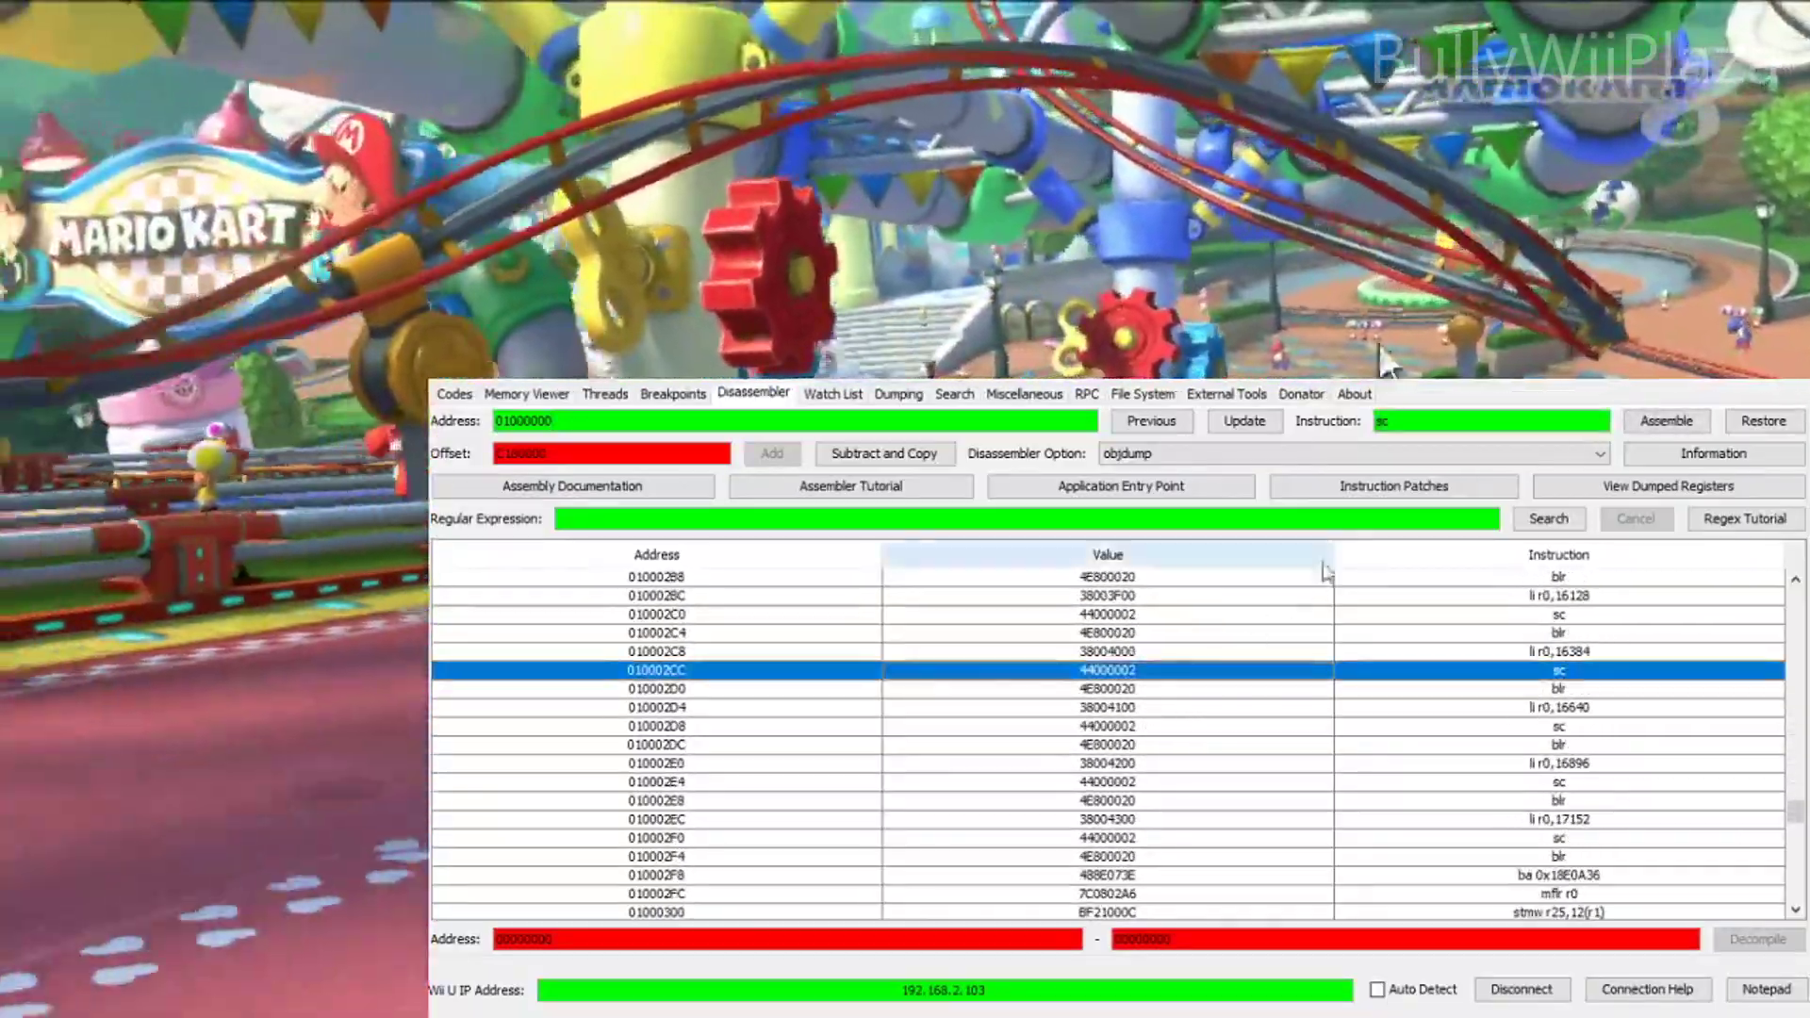
pyautogui.write('no')
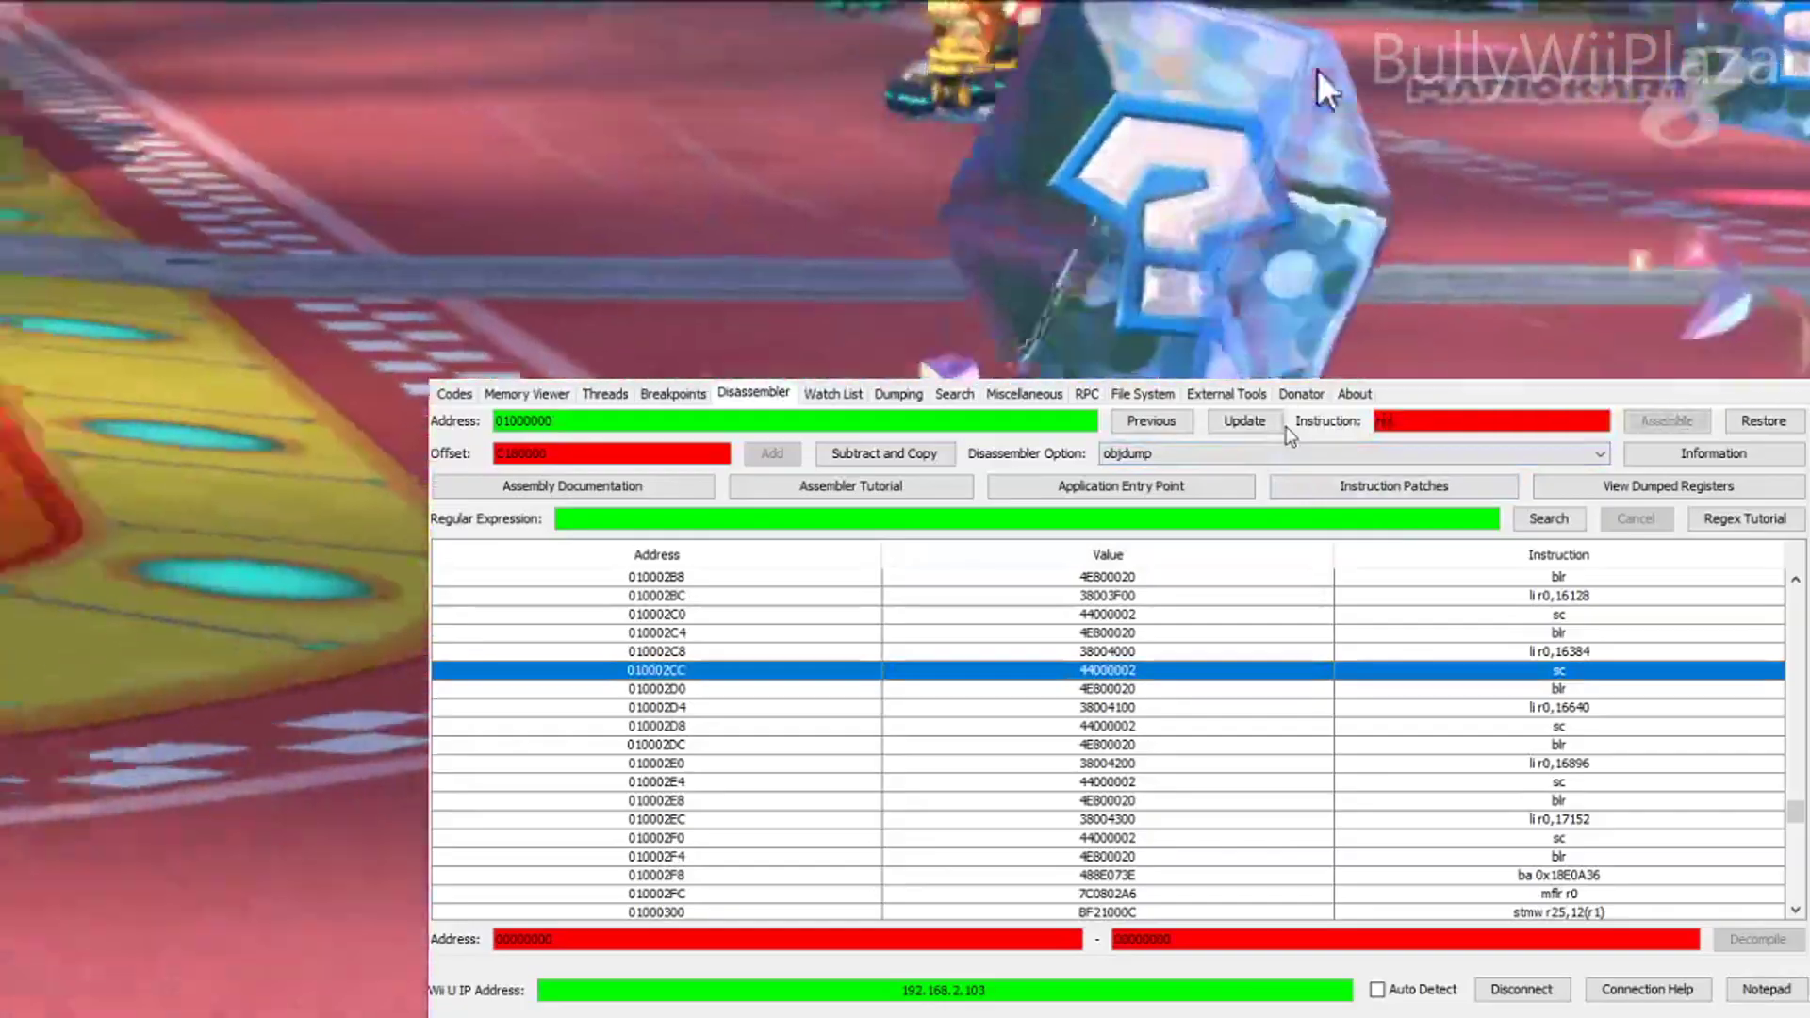
pyautogui.write('p')
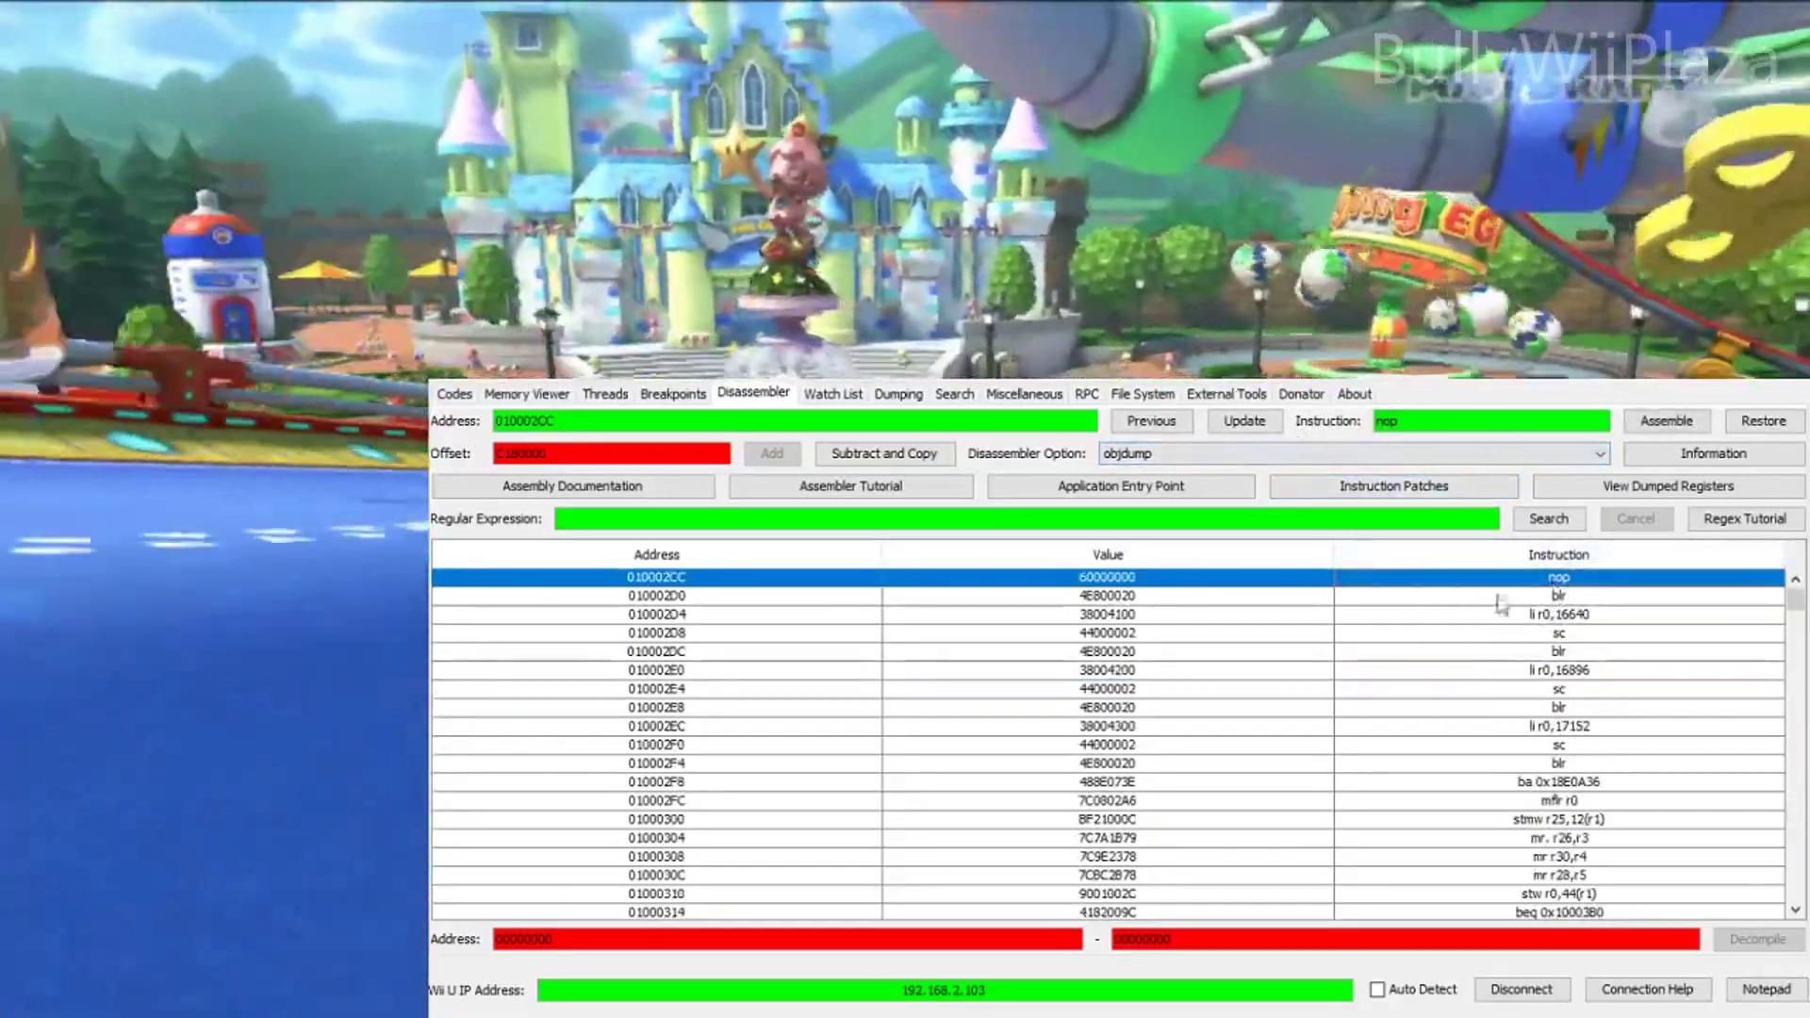
# Step: Assemble sc at address 010002CC in place of the nop instruction
pyautogui.press('BackSpace')
pyautogui.press('BackSpace')
pyautogui.press('BackSpace')
pyautogui.write('sc')
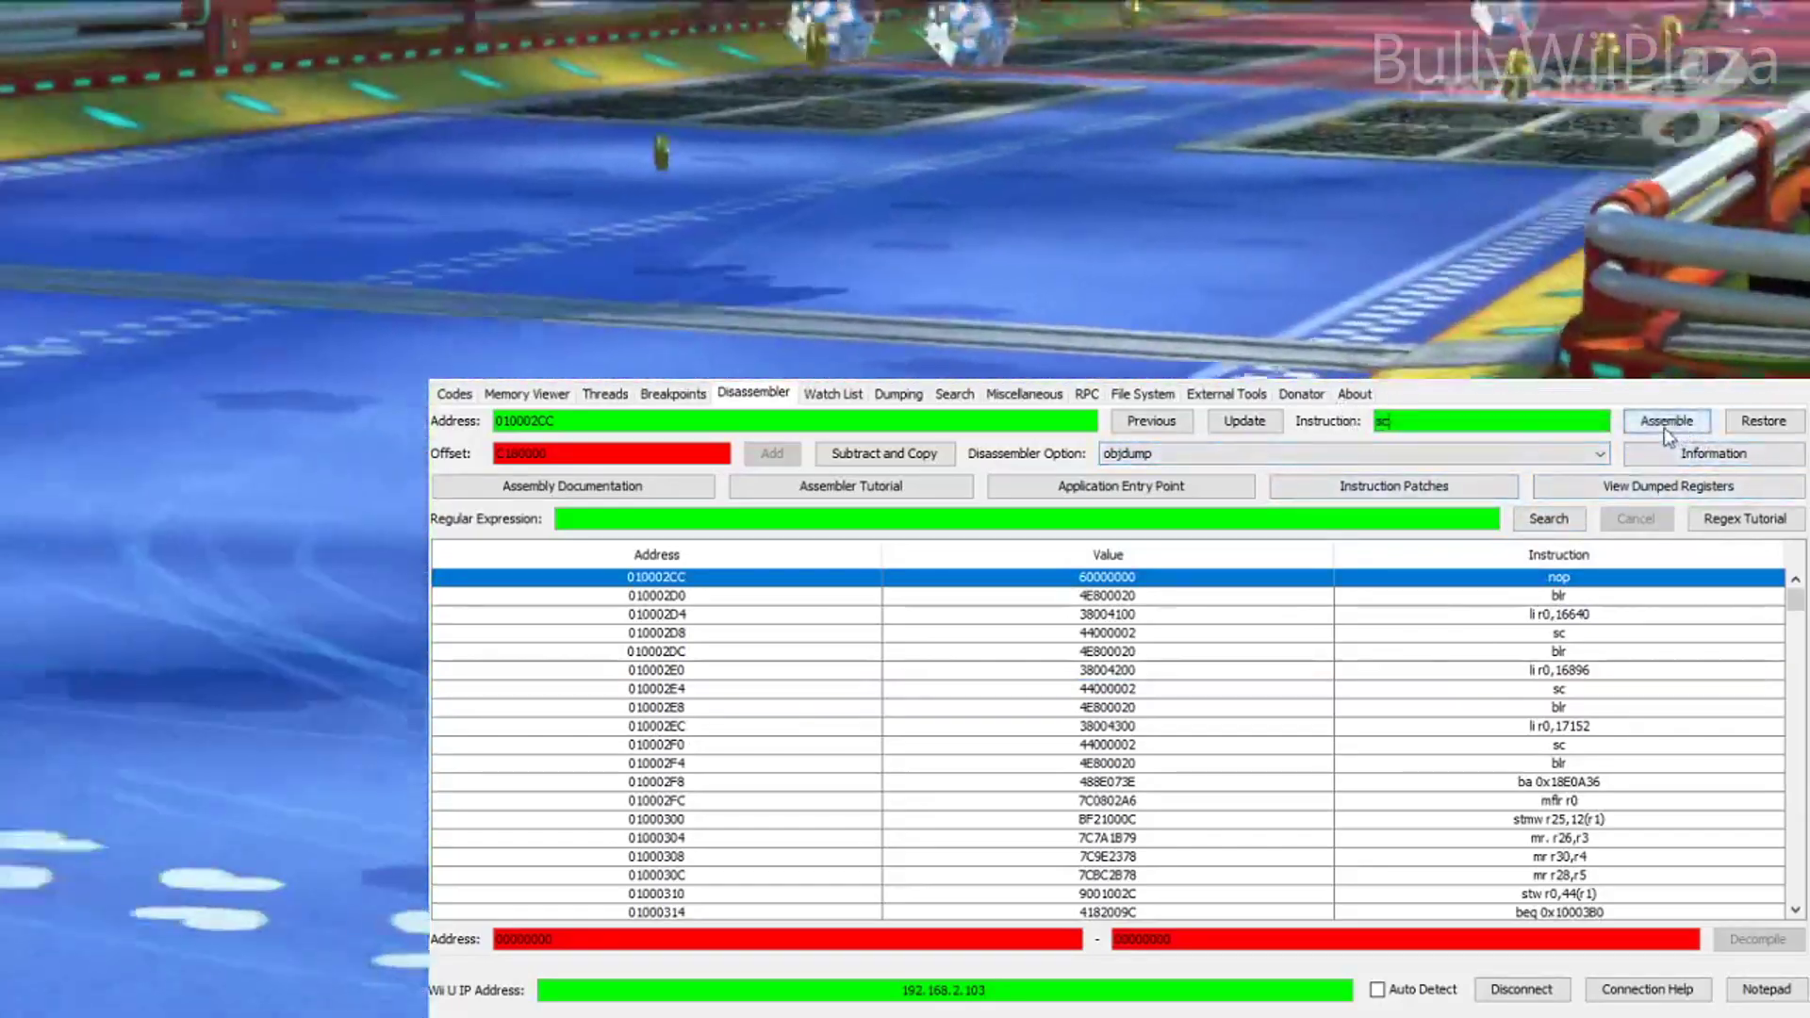
pyautogui.click(1665, 430)
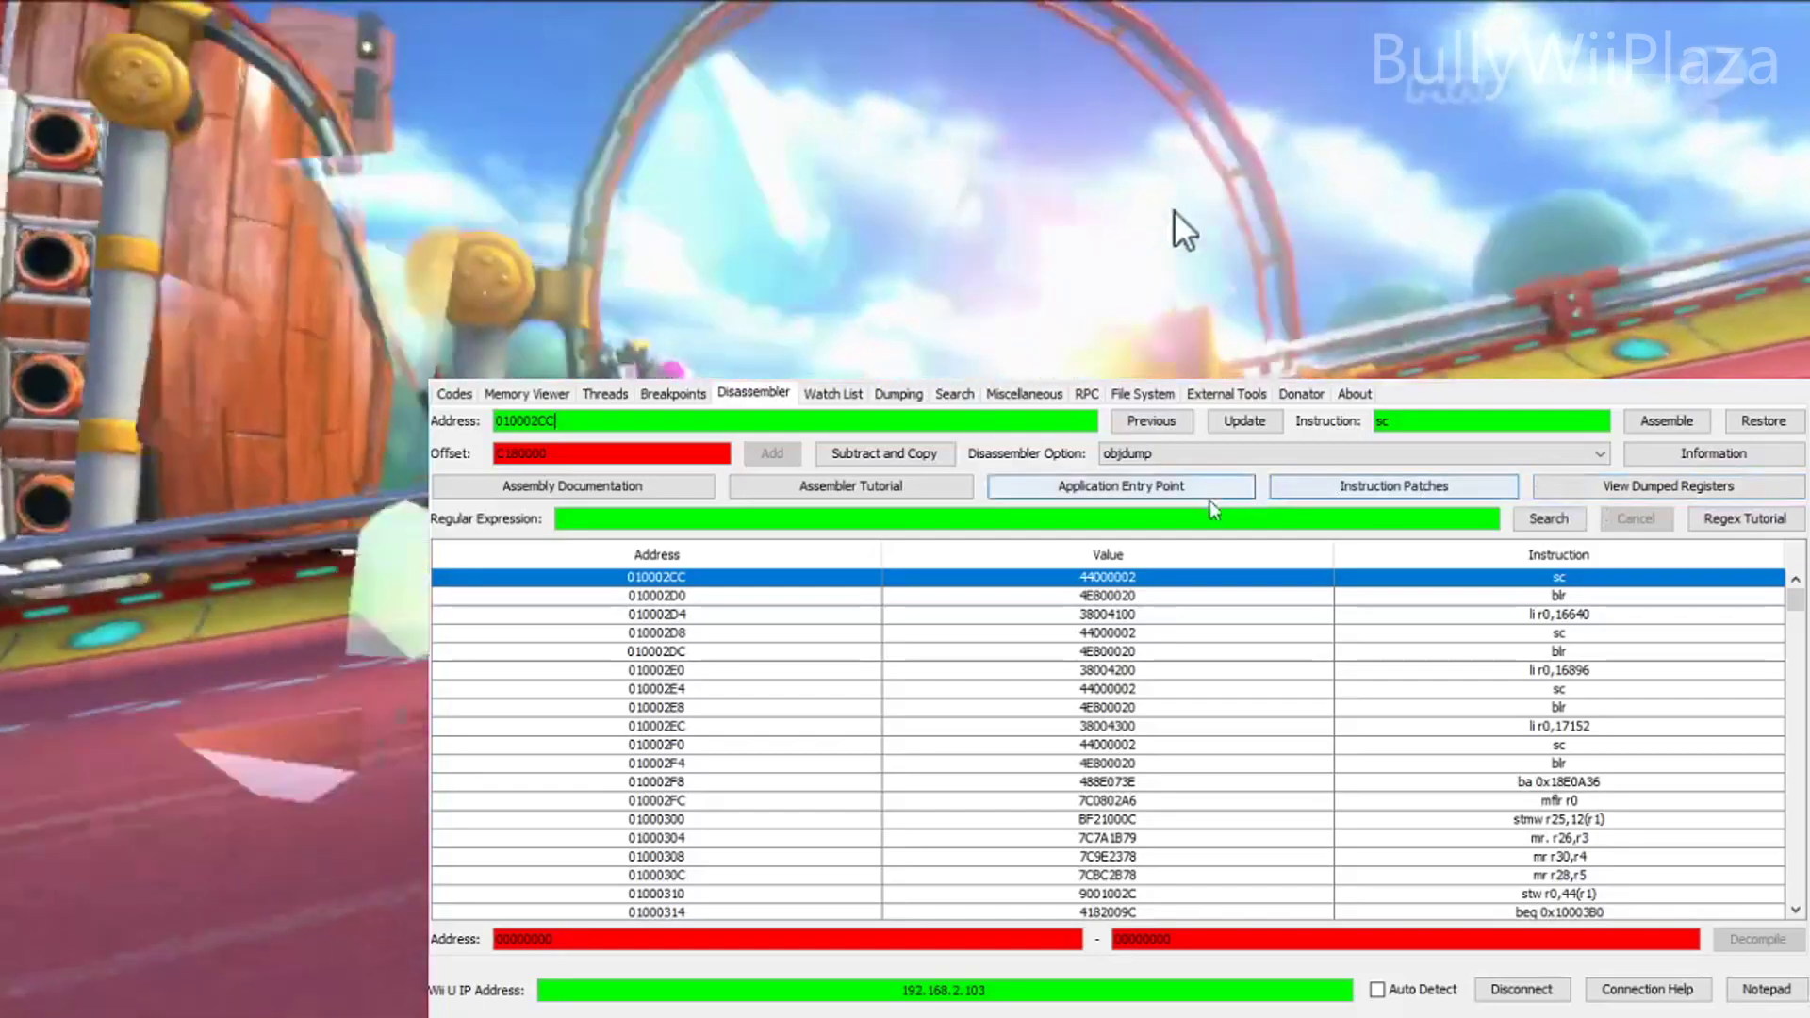
# Step: Go to the application entry point in the disassembler and look over the entries of the watch list
pyautogui.click(1210, 488)
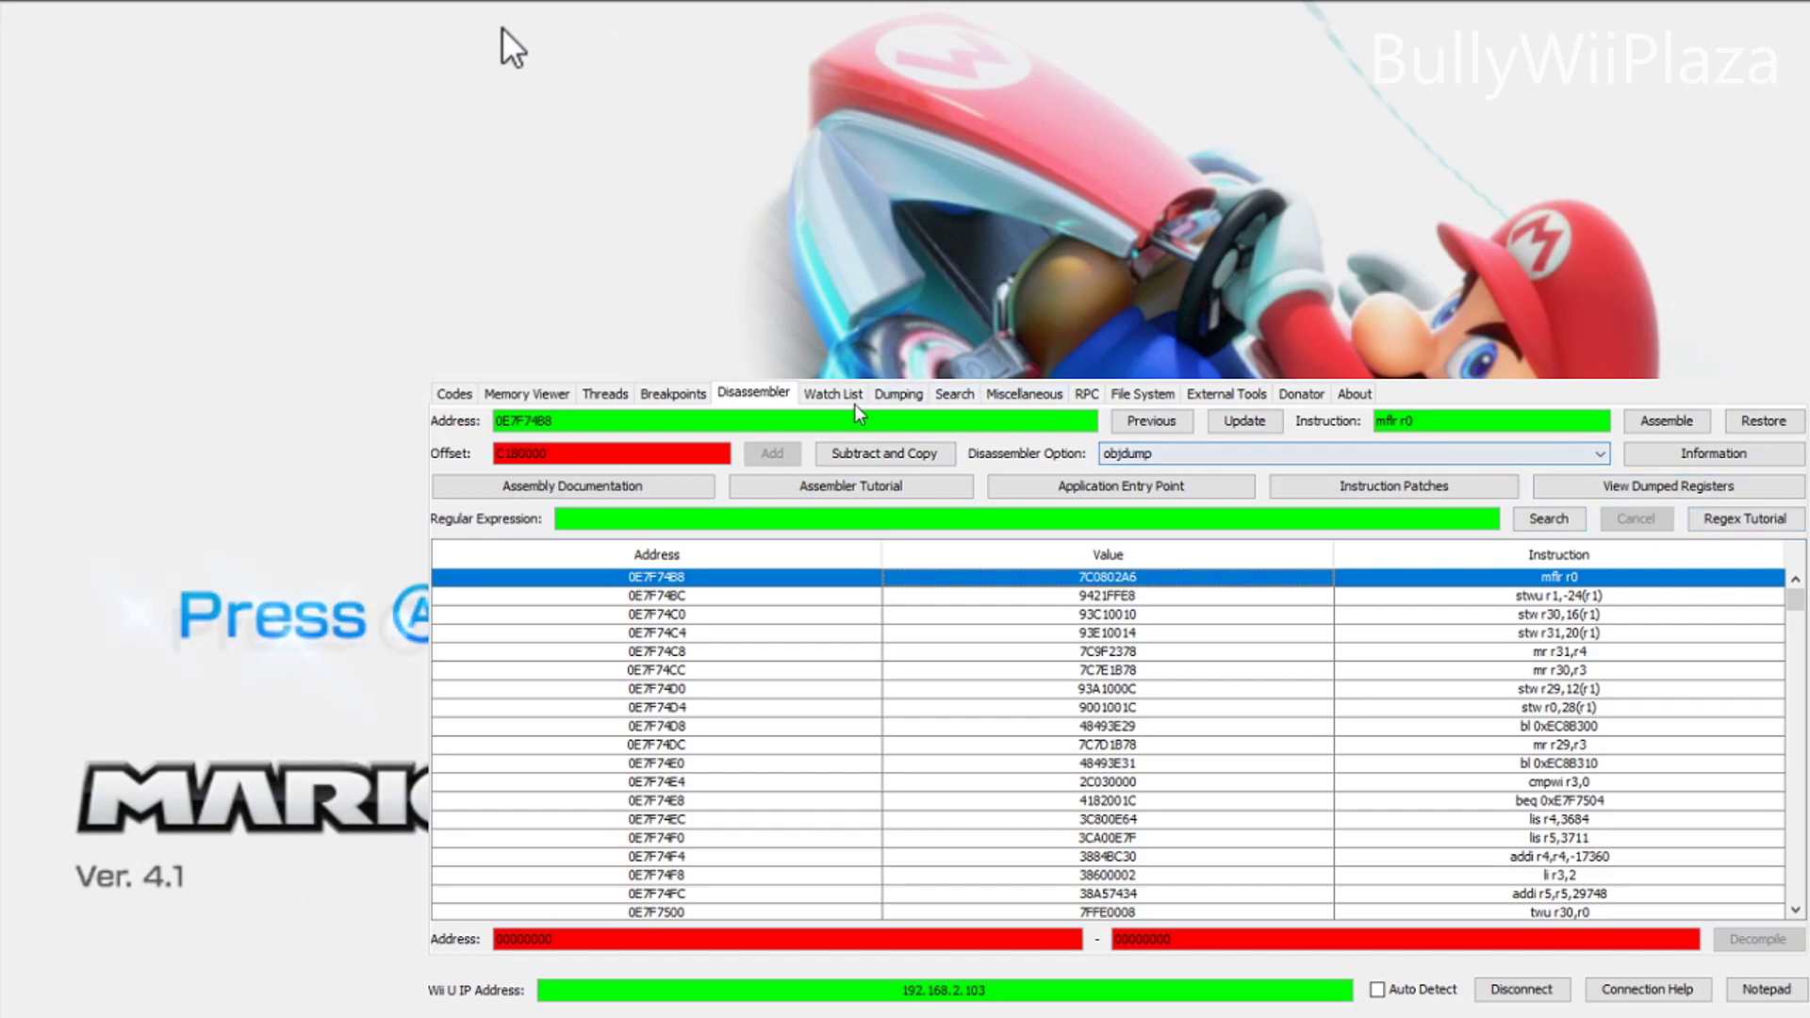
pyautogui.hotkey('ctrl', 'pagedown')
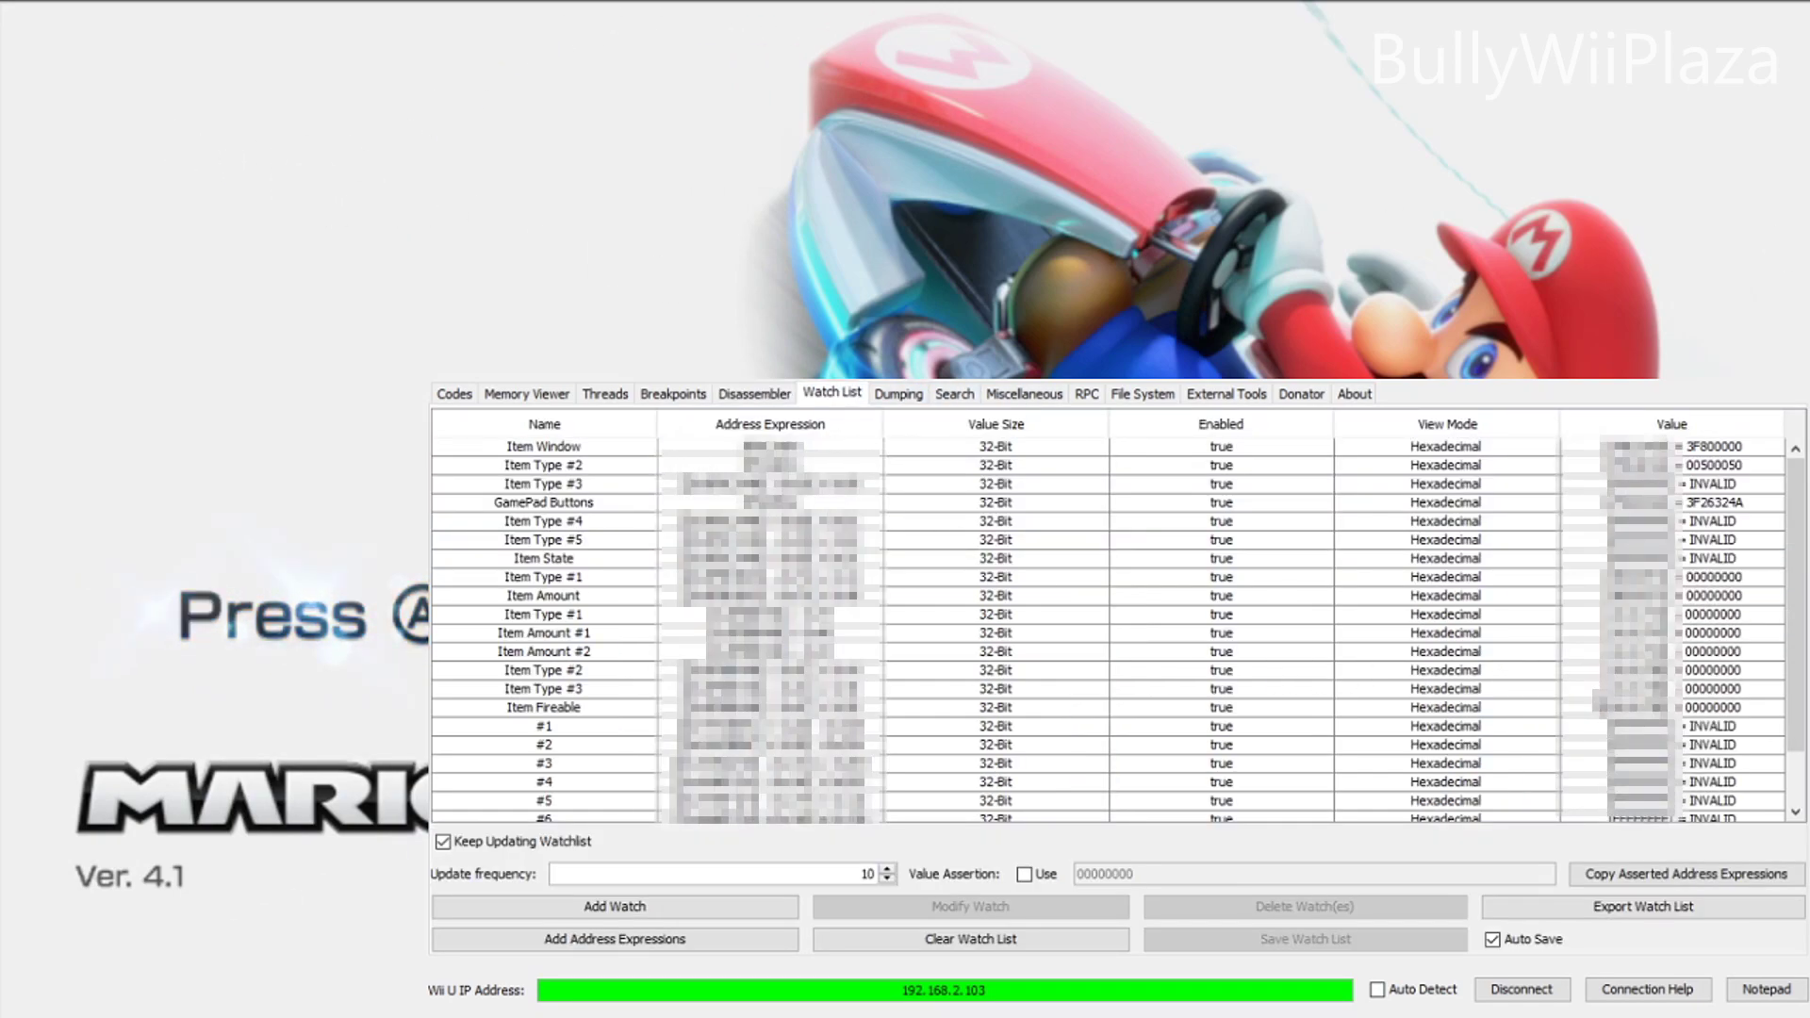
pyautogui.moveTo(1801, 619); pyautogui.dragTo(1742, 496)
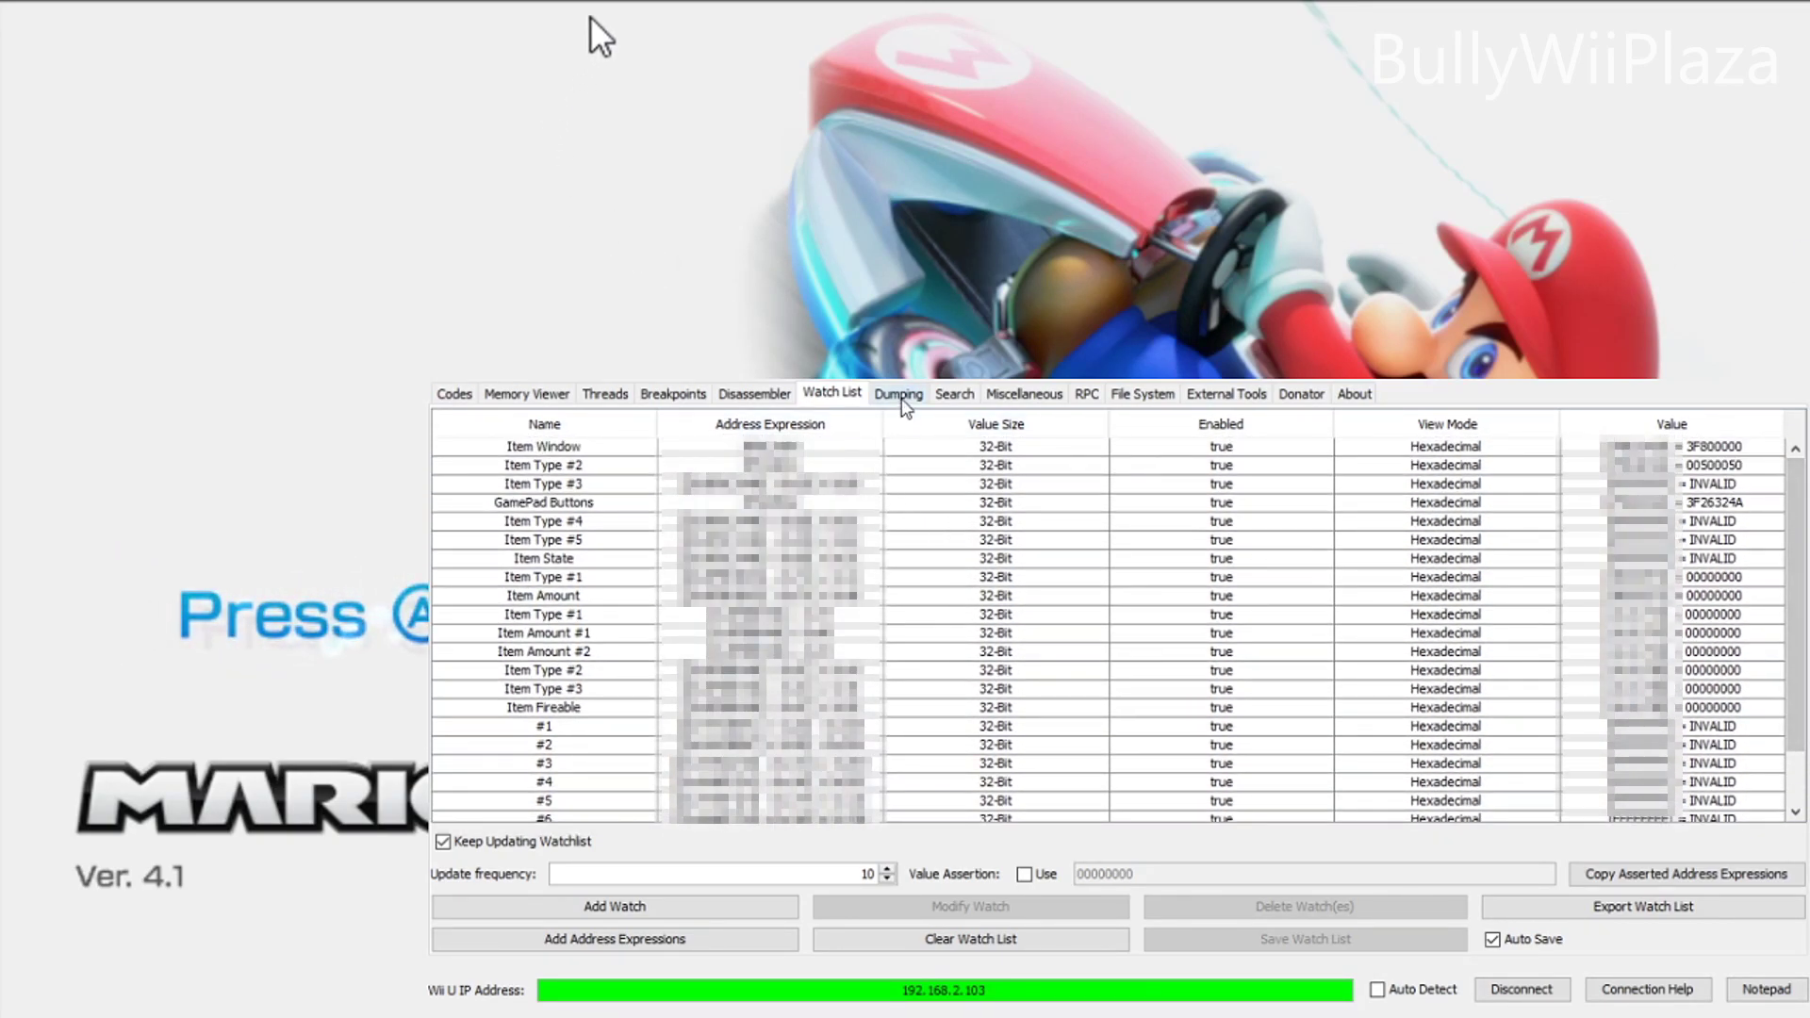
# Step: Try the different memory range presets for dumping and leave the range on Code Section
pyautogui.click(901, 398)
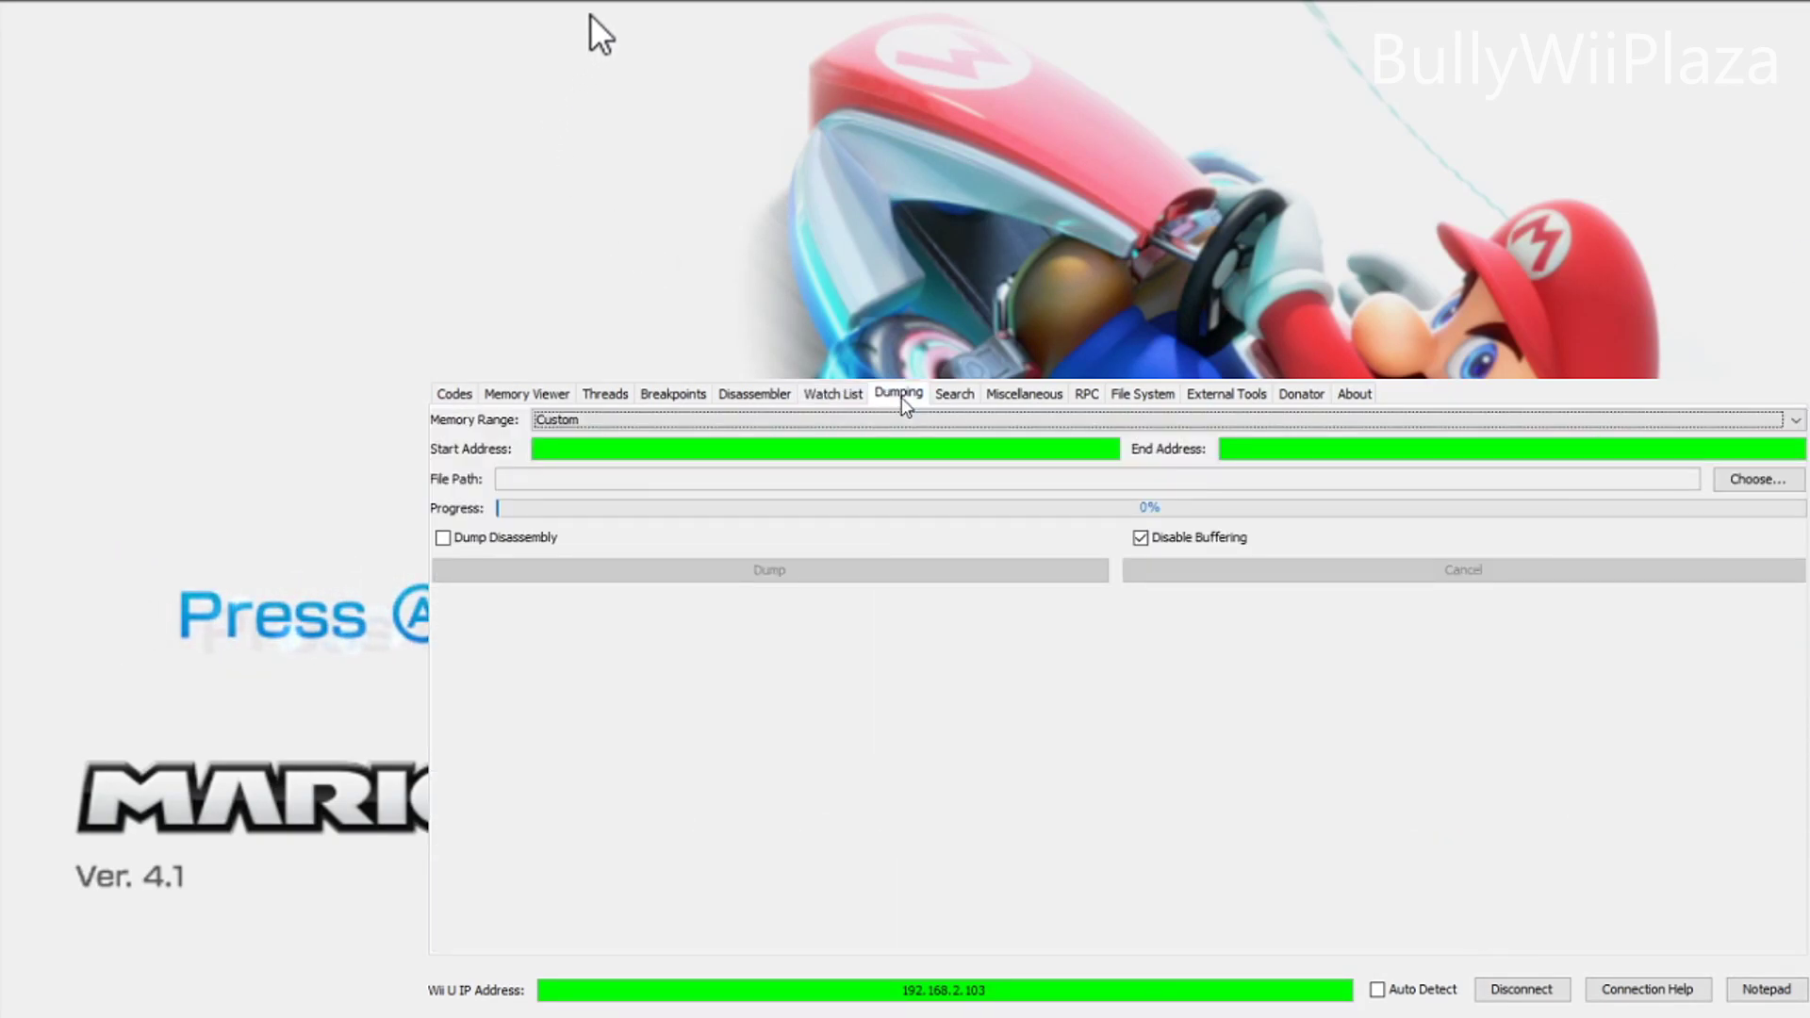
pyautogui.click(558, 421)
pyautogui.click(562, 449)
pyautogui.click(576, 420)
pyautogui.click(578, 469)
pyautogui.click(575, 420)
pyautogui.click(576, 433)
pyautogui.click(576, 421)
pyautogui.click(577, 449)
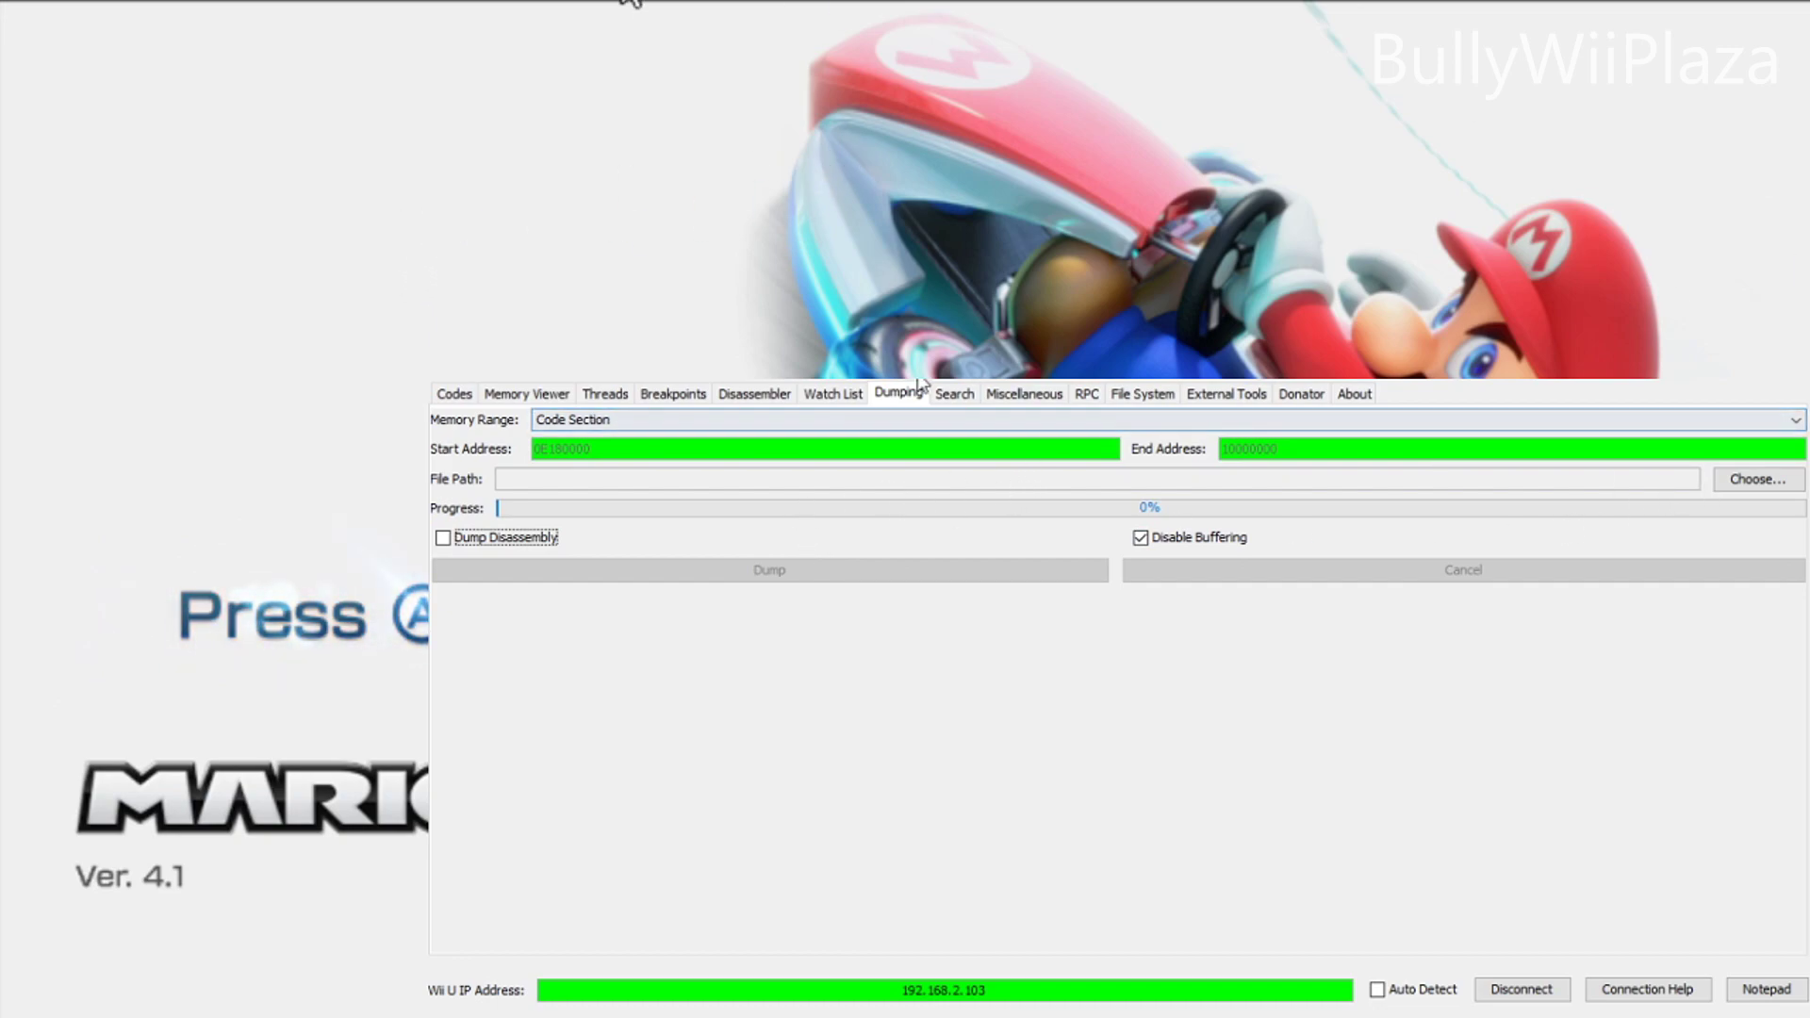
# Step: Look over the memory search, miscellaneous and remote procedure call features
pyautogui.click(946, 394)
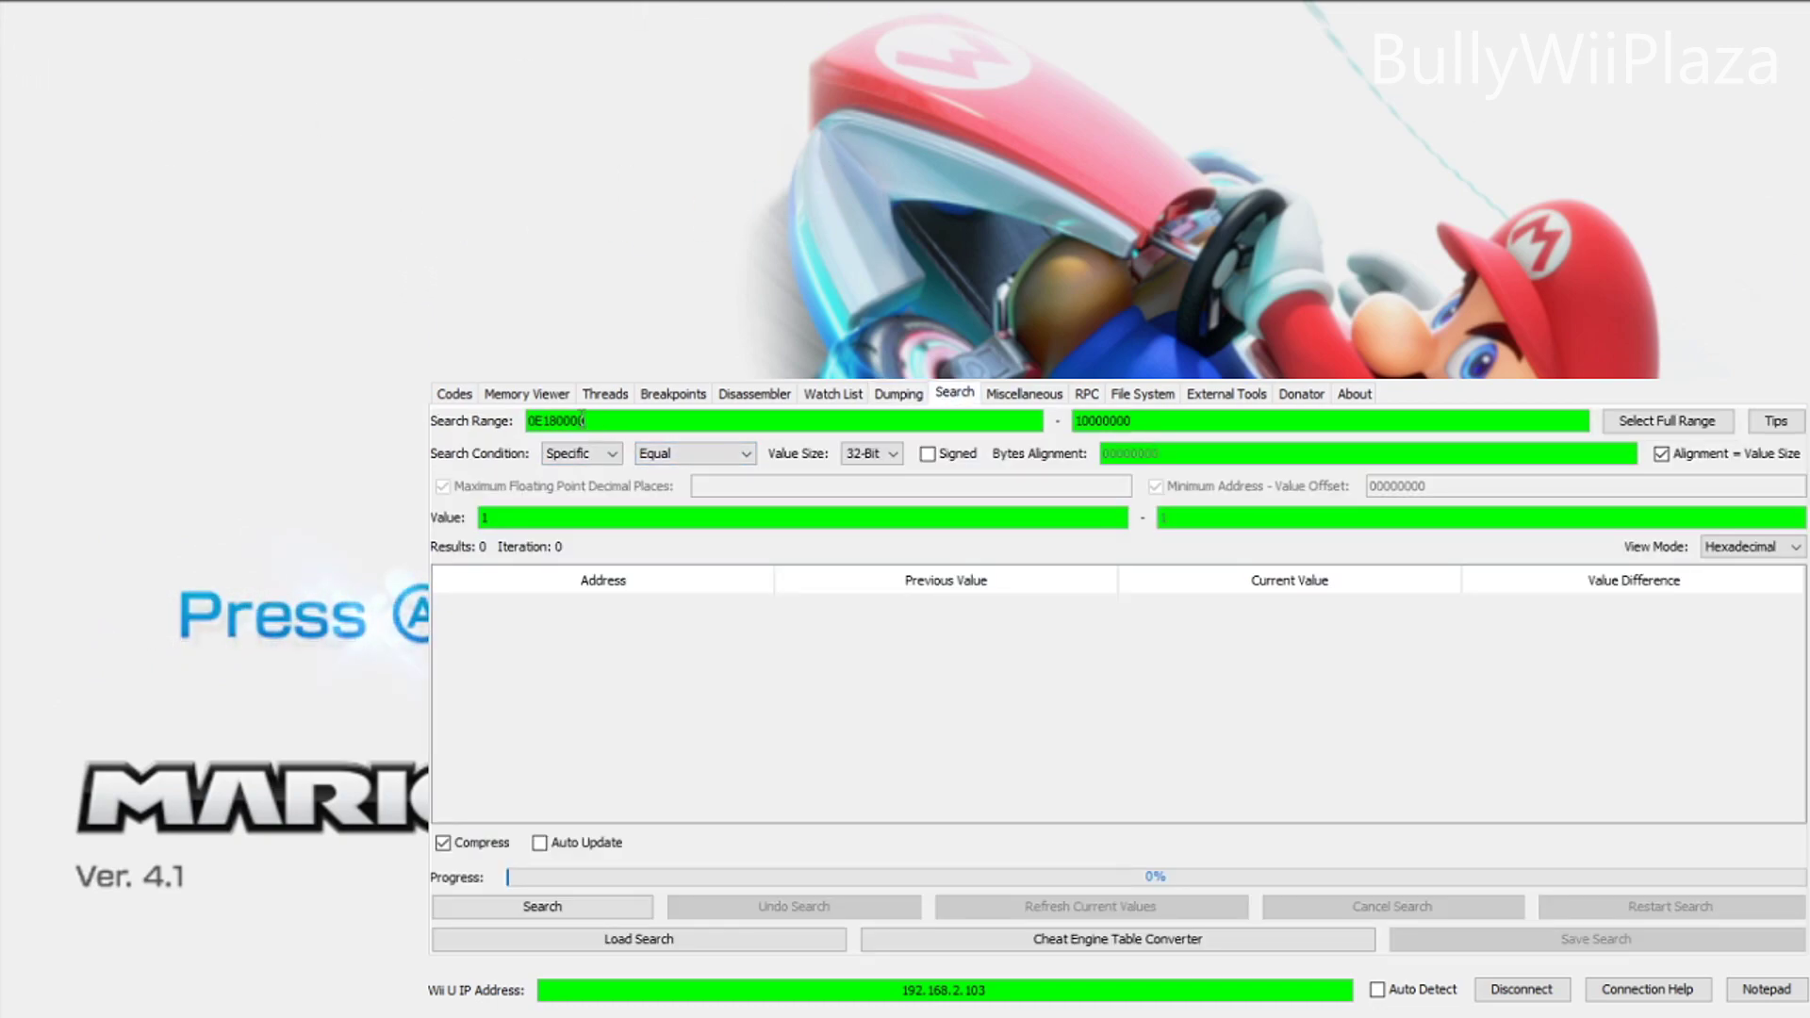
pyautogui.click(1007, 396)
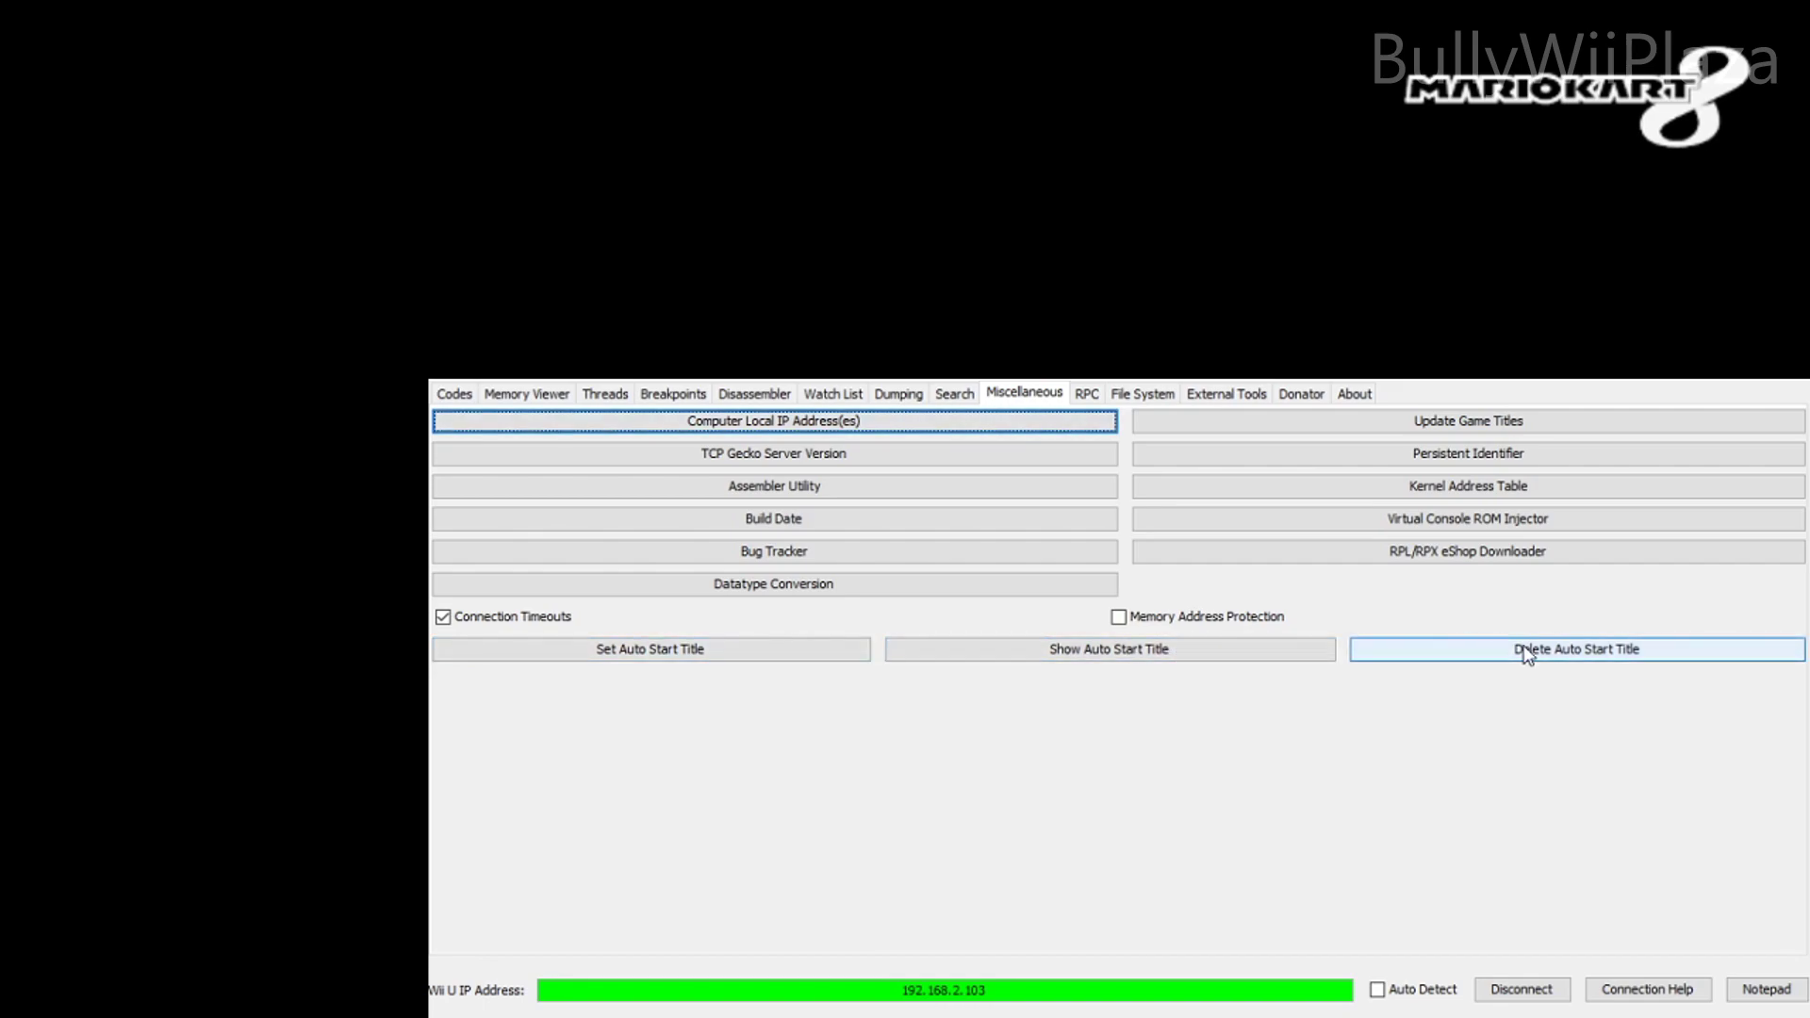
pyautogui.click(1086, 394)
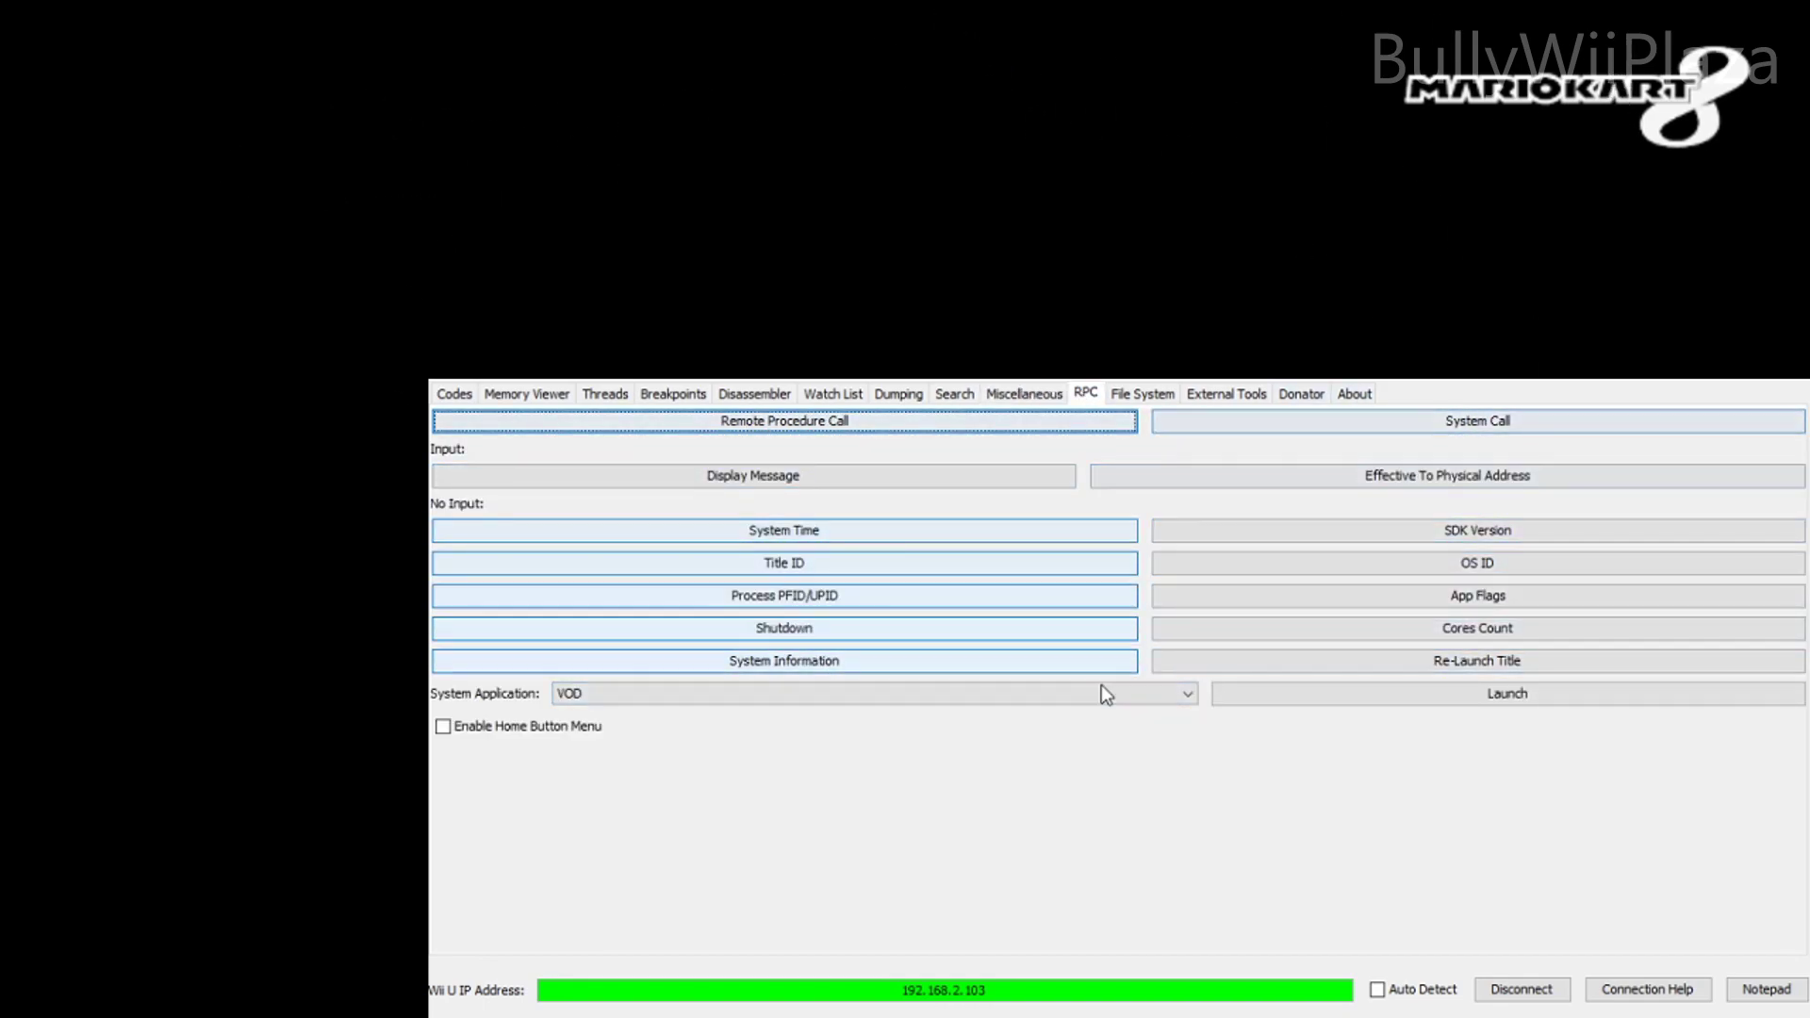
# Step: Dump AIRivalTable.byaml from the game's content/ai folder to files\AMKP01
pyautogui.click(1144, 394)
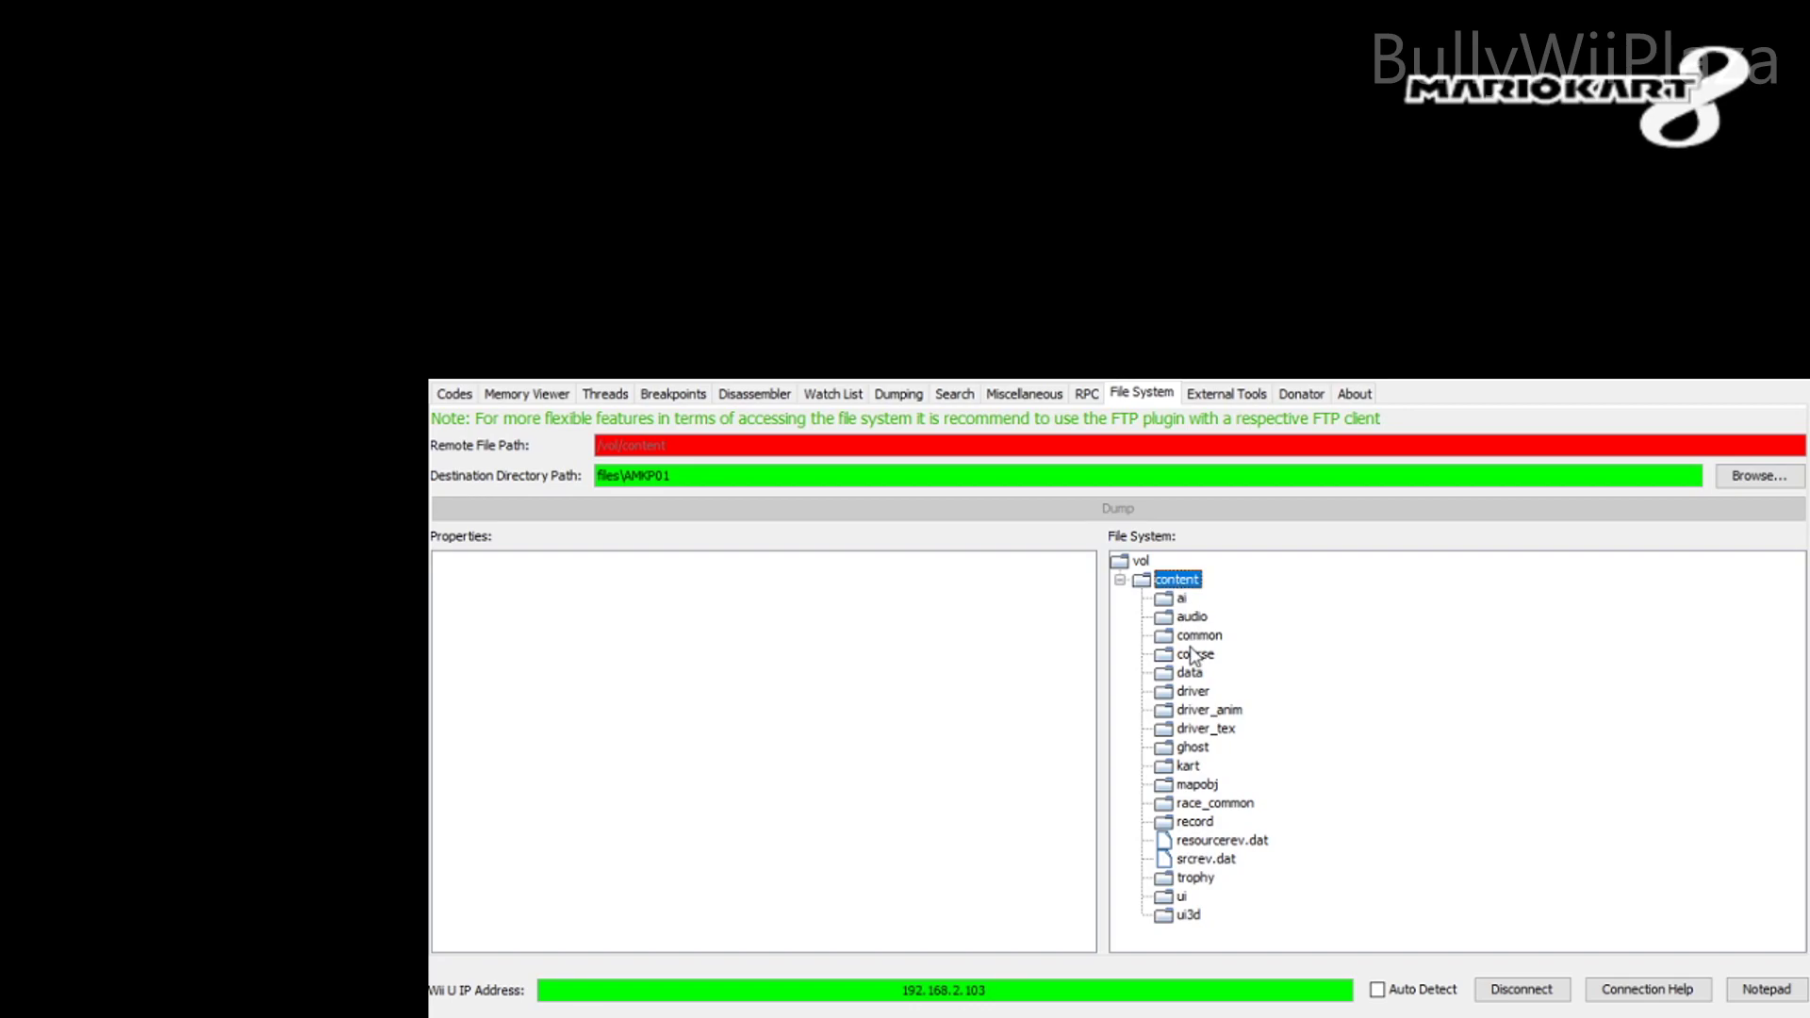
pyautogui.click(1235, 617)
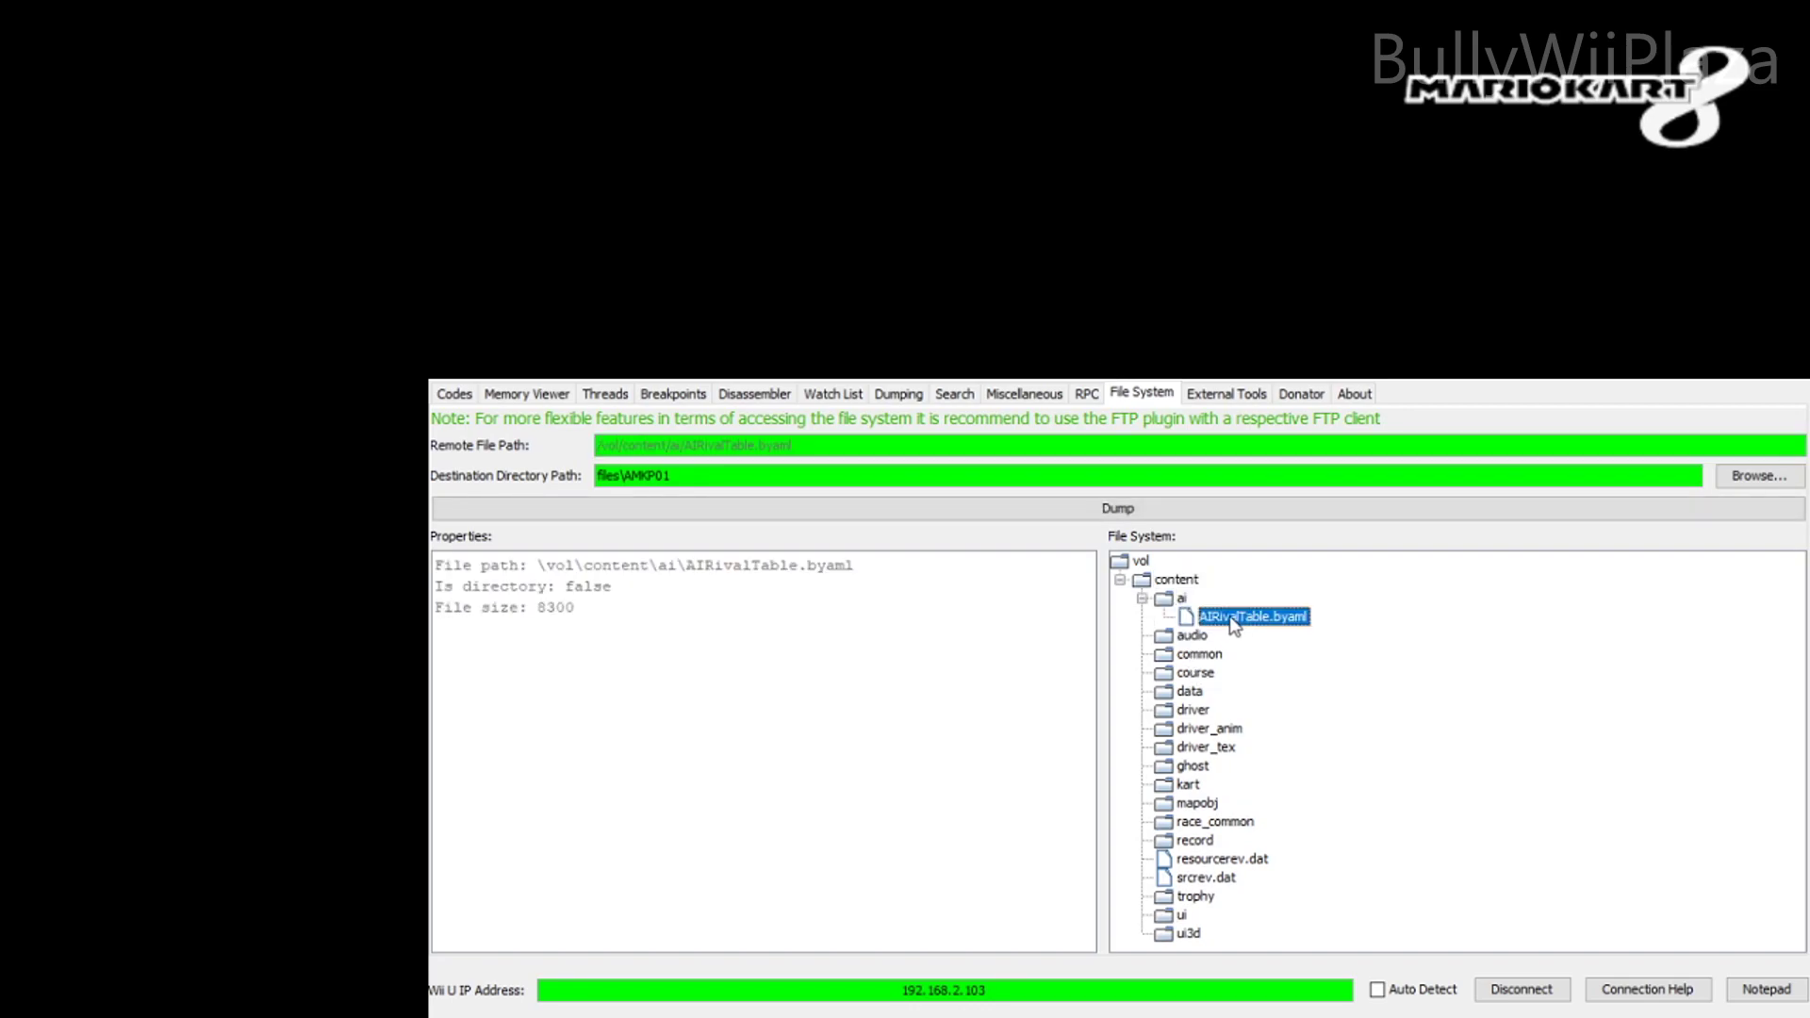
pyautogui.press('Escape')
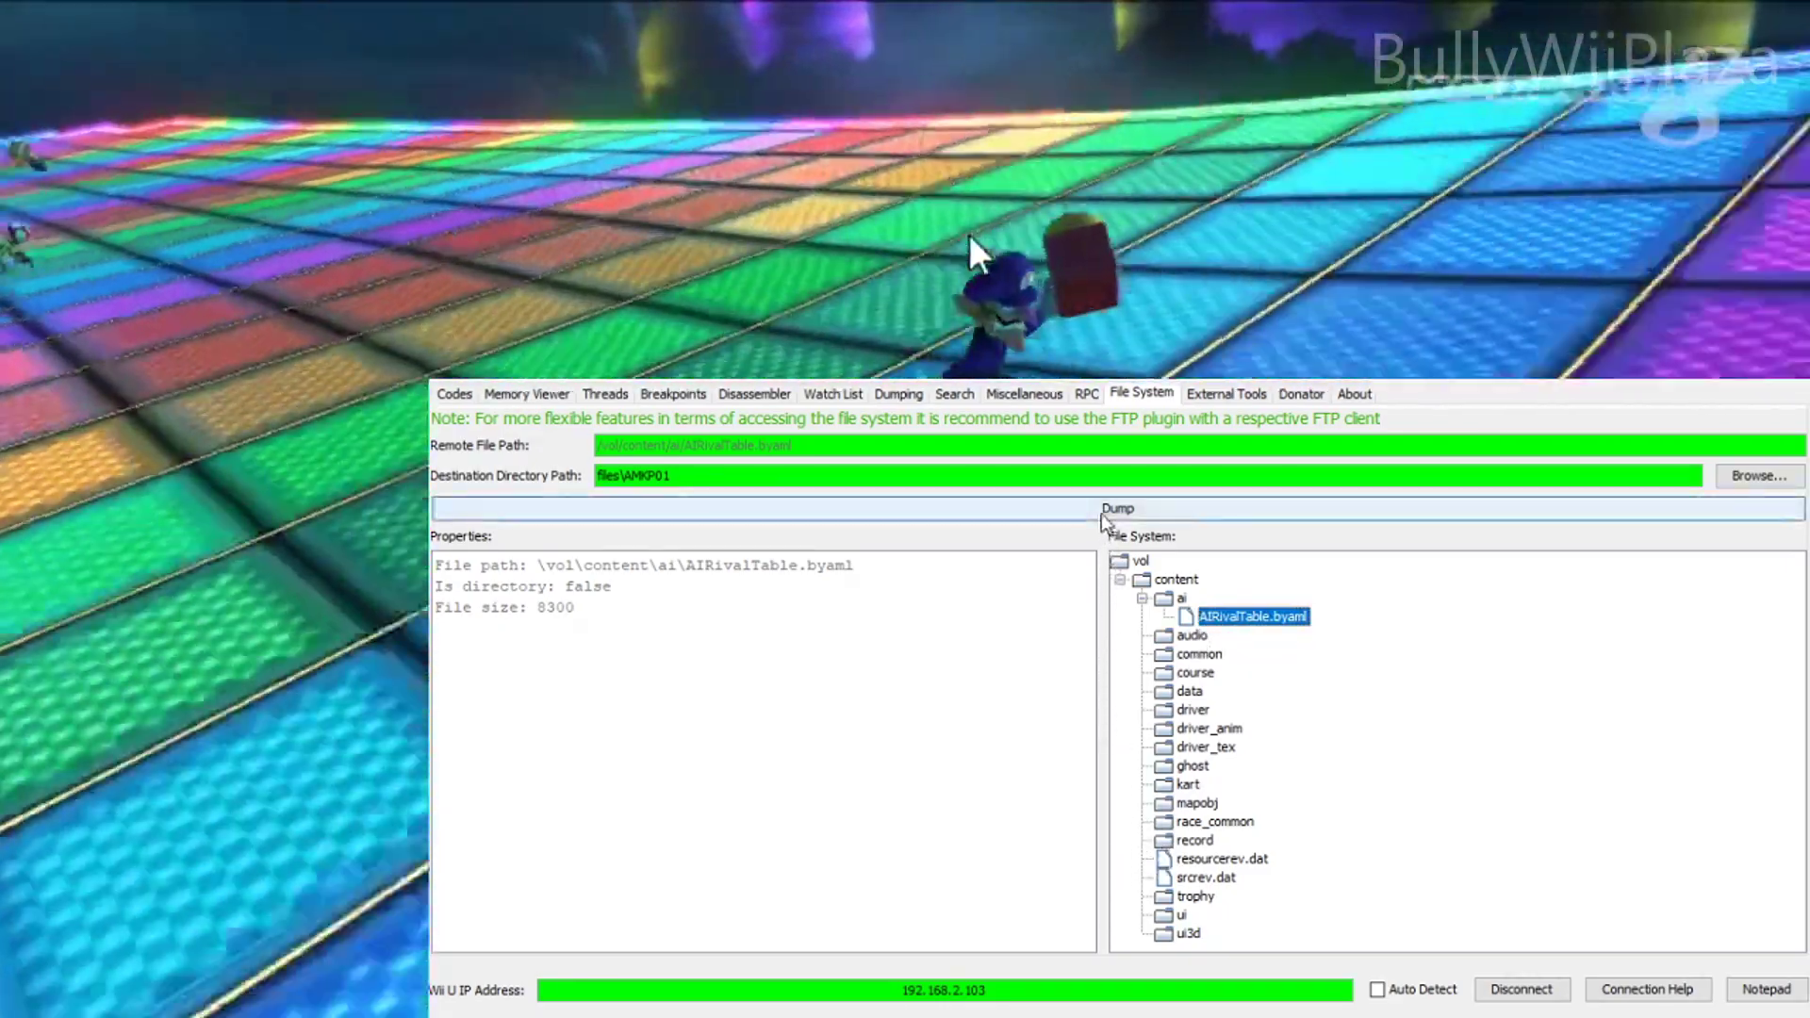
pyautogui.click(1105, 514)
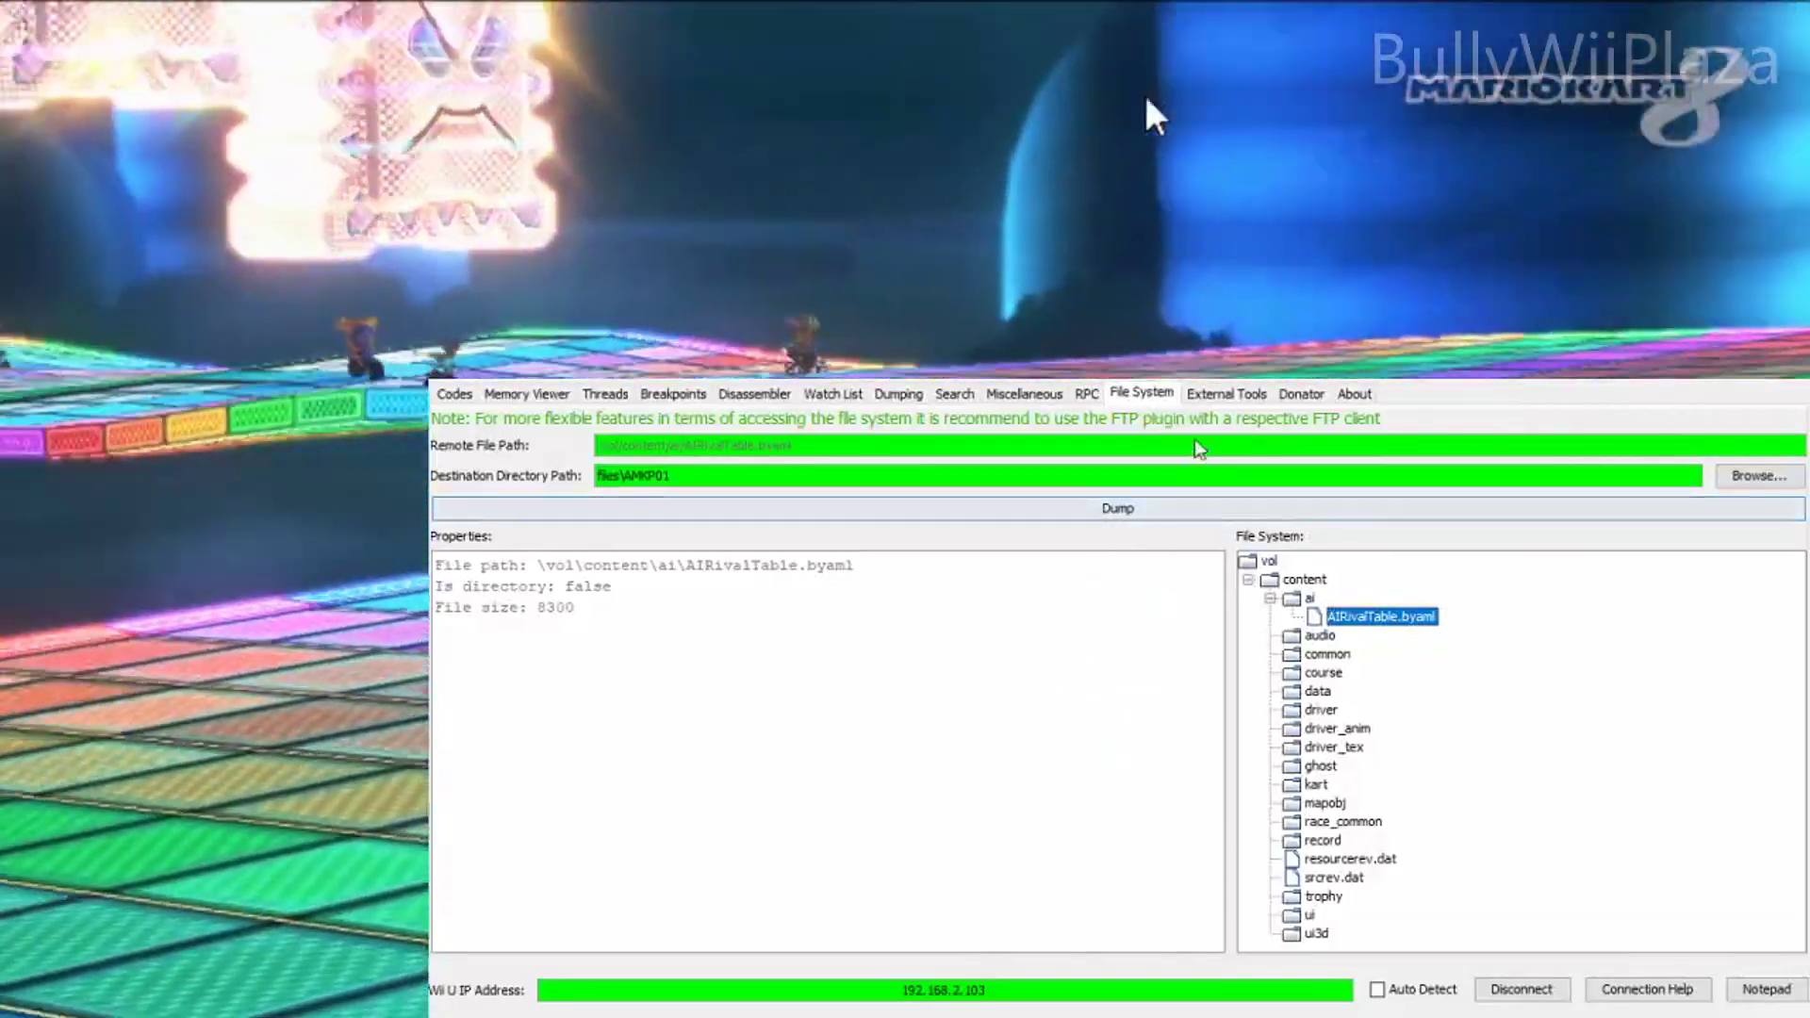
# Step: View the available external tools and the donator status page
pyautogui.click(1226, 394)
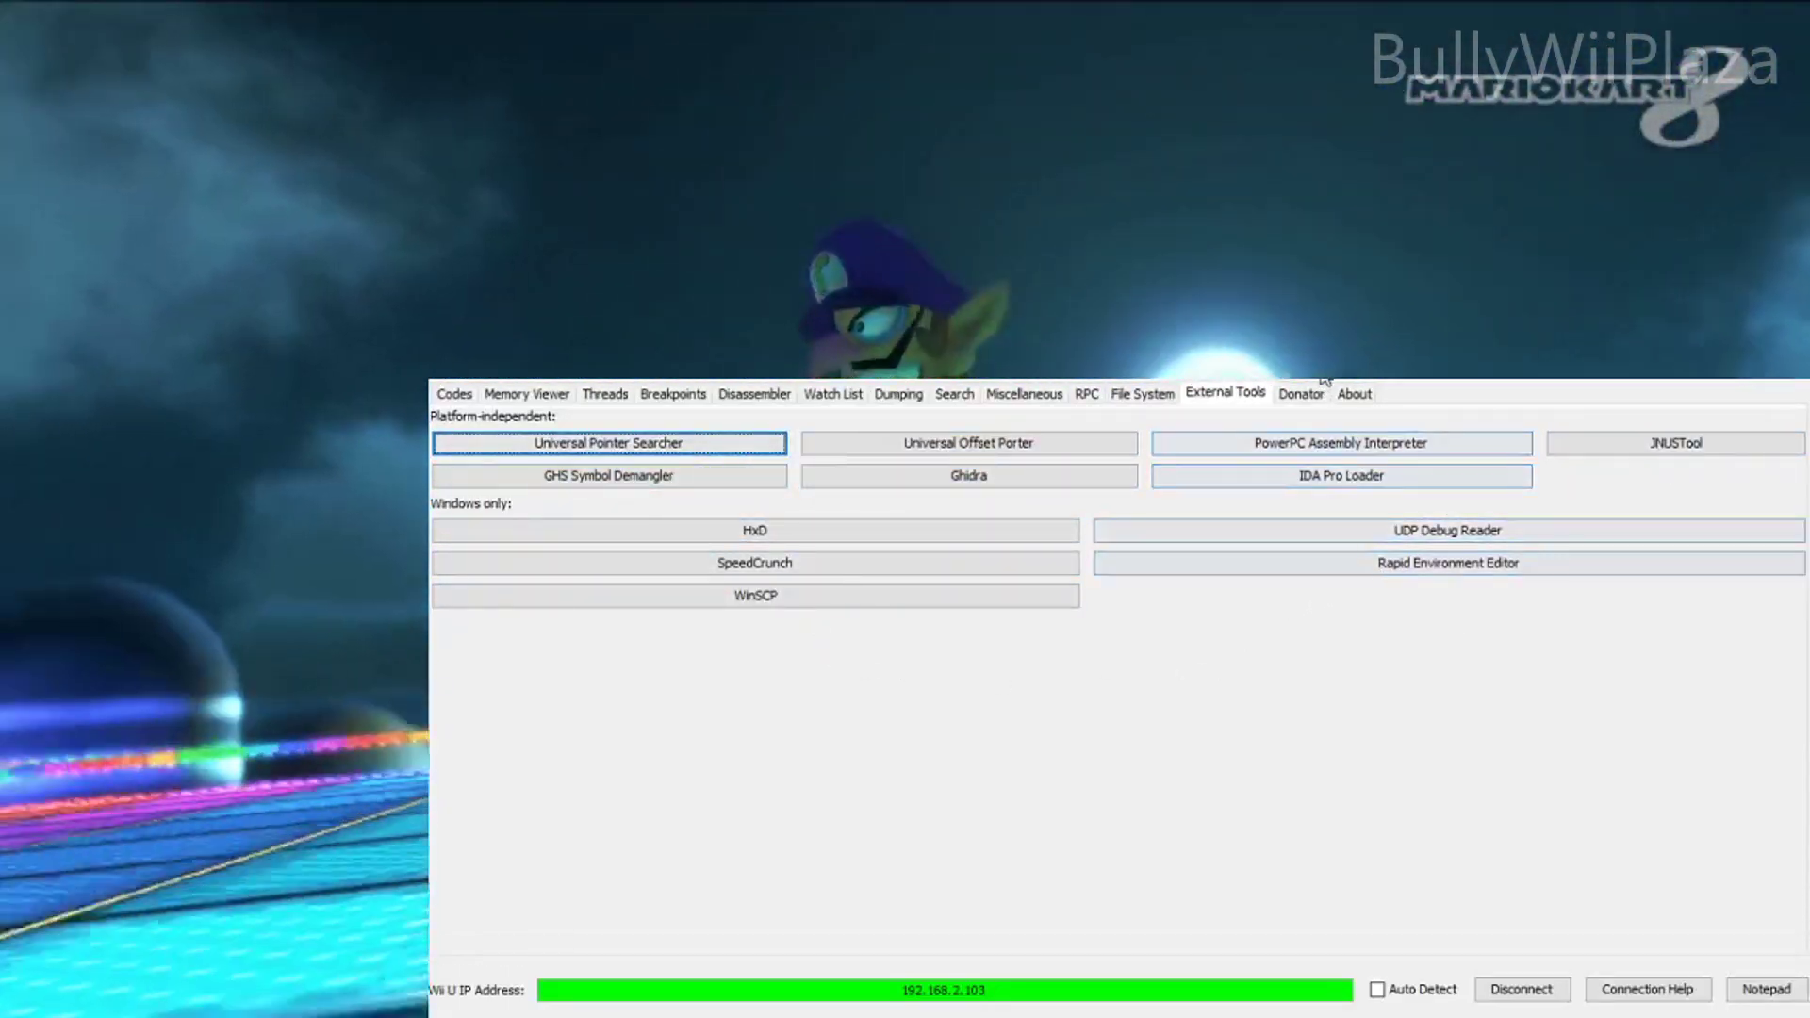
pyautogui.click(1315, 390)
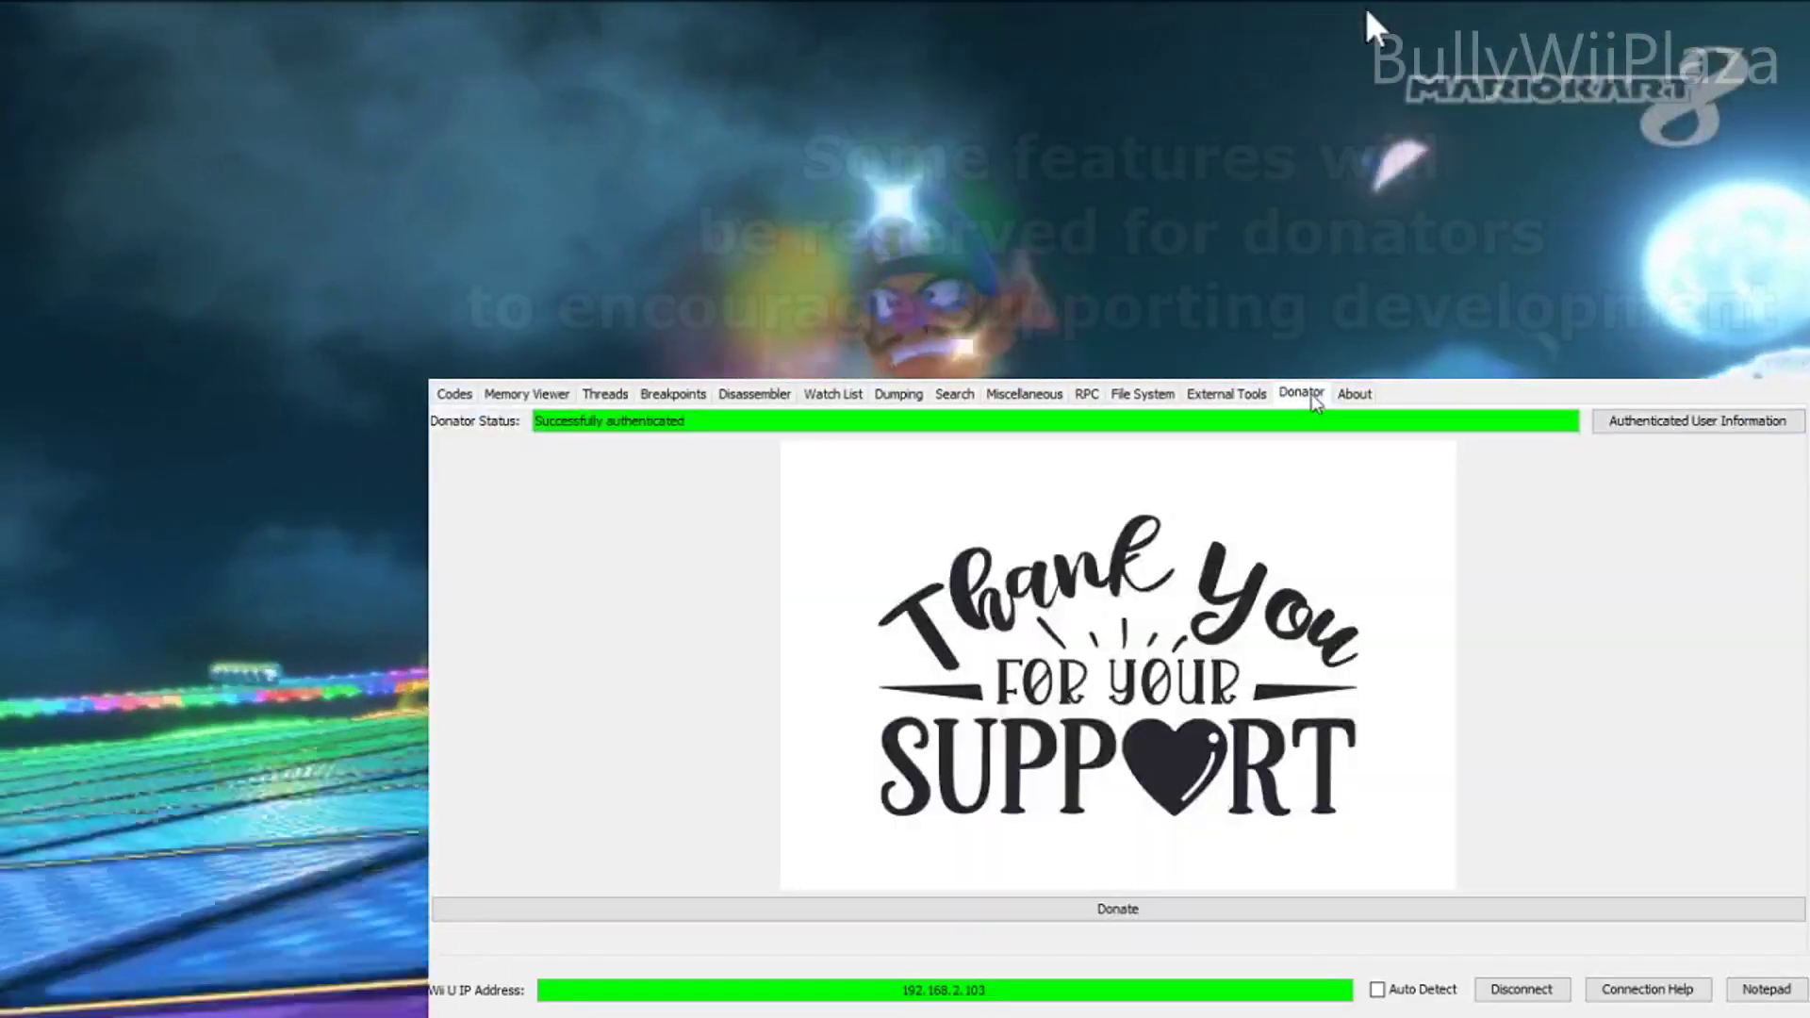